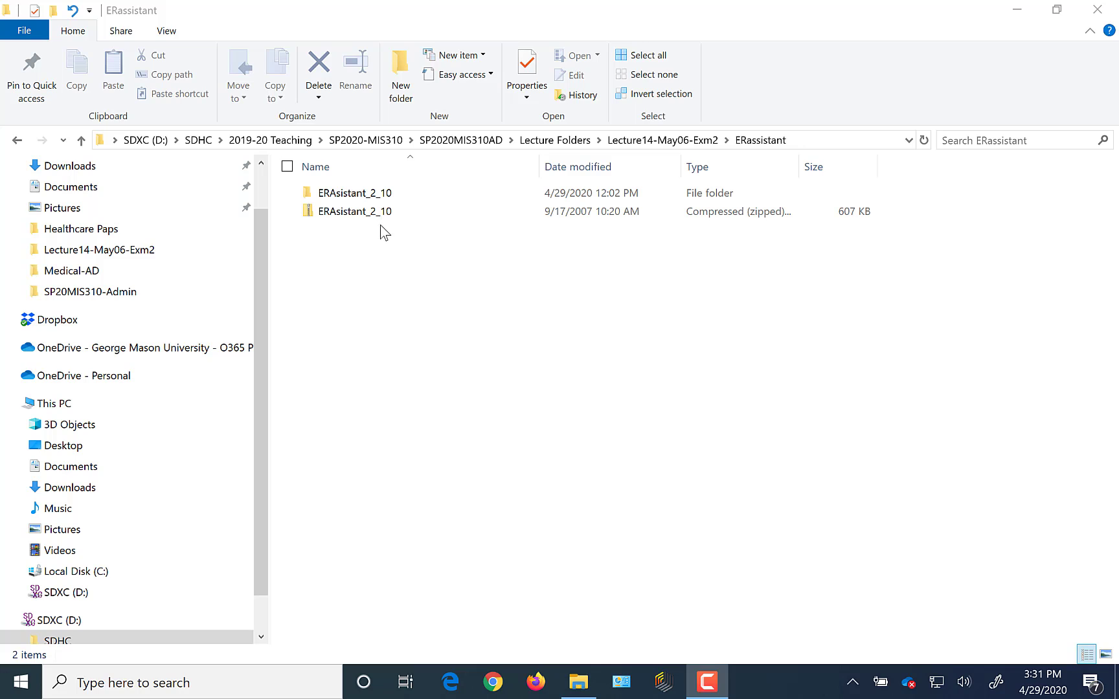
Look inside the extracted ERAsistant_2_10 folder for the setup program and close the folder window.
double_click(334, 198)
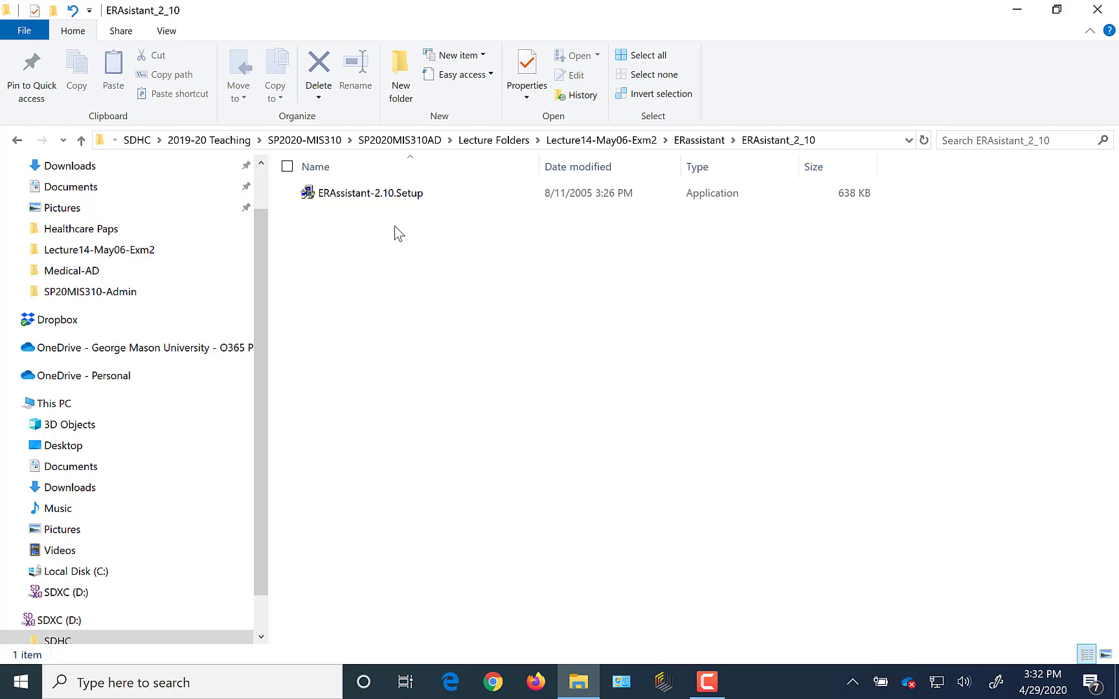
left_click(1098, 10)
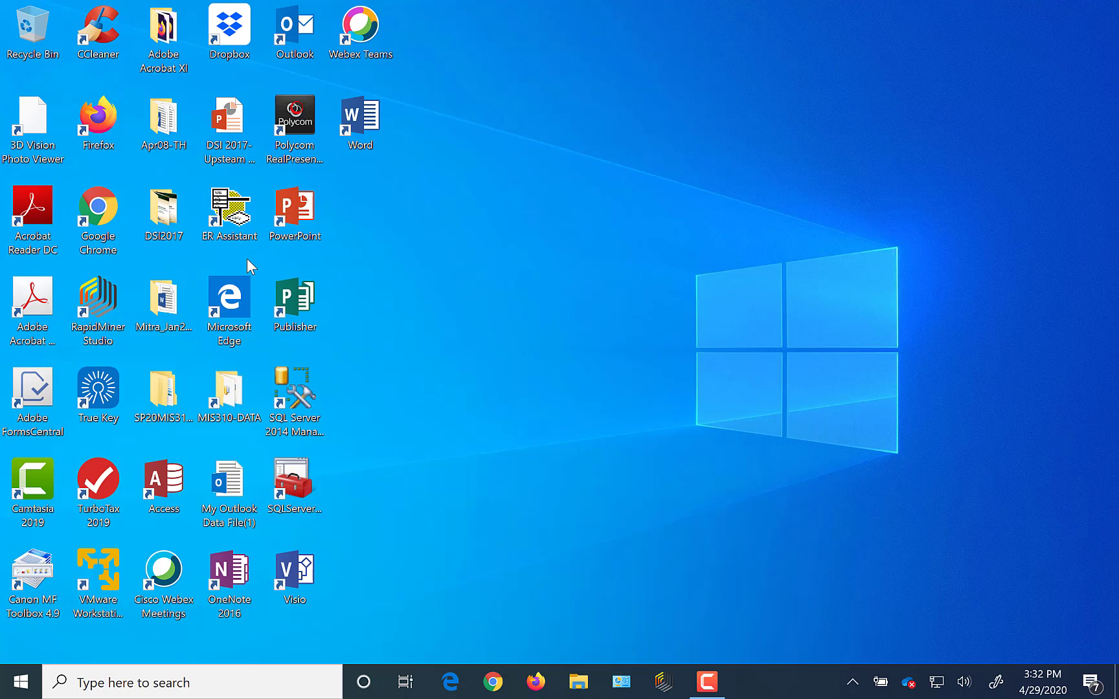
Launch ER Assistant from the desktop in a maximized window and create a new blank diagram.
double_click(235, 217)
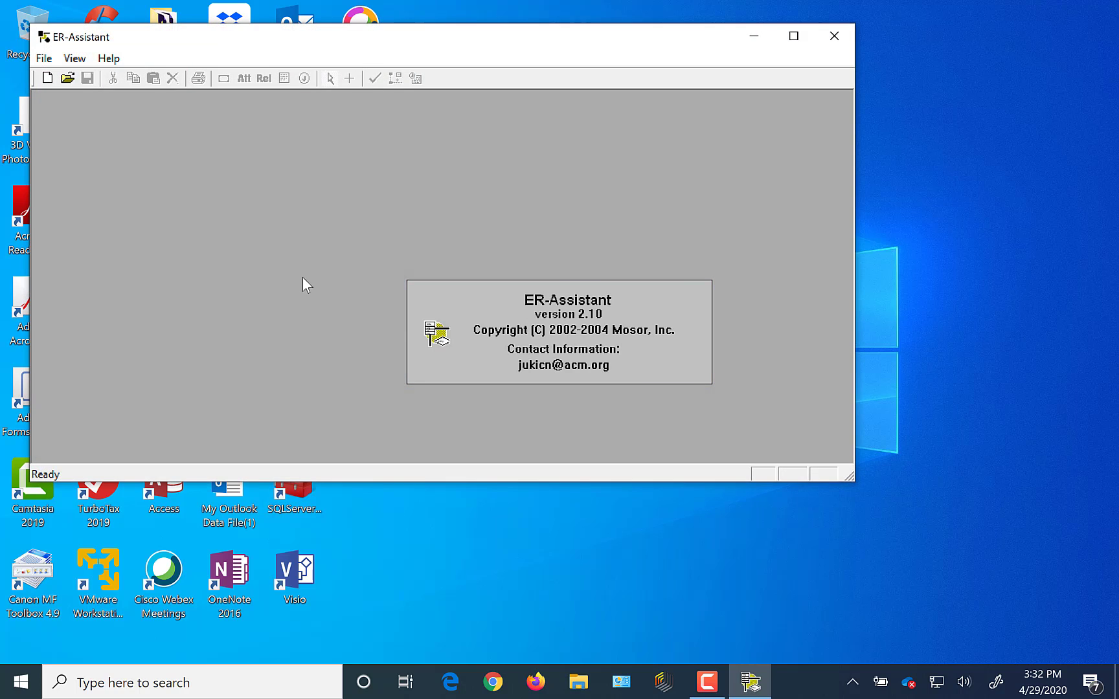
left_click(793, 37)
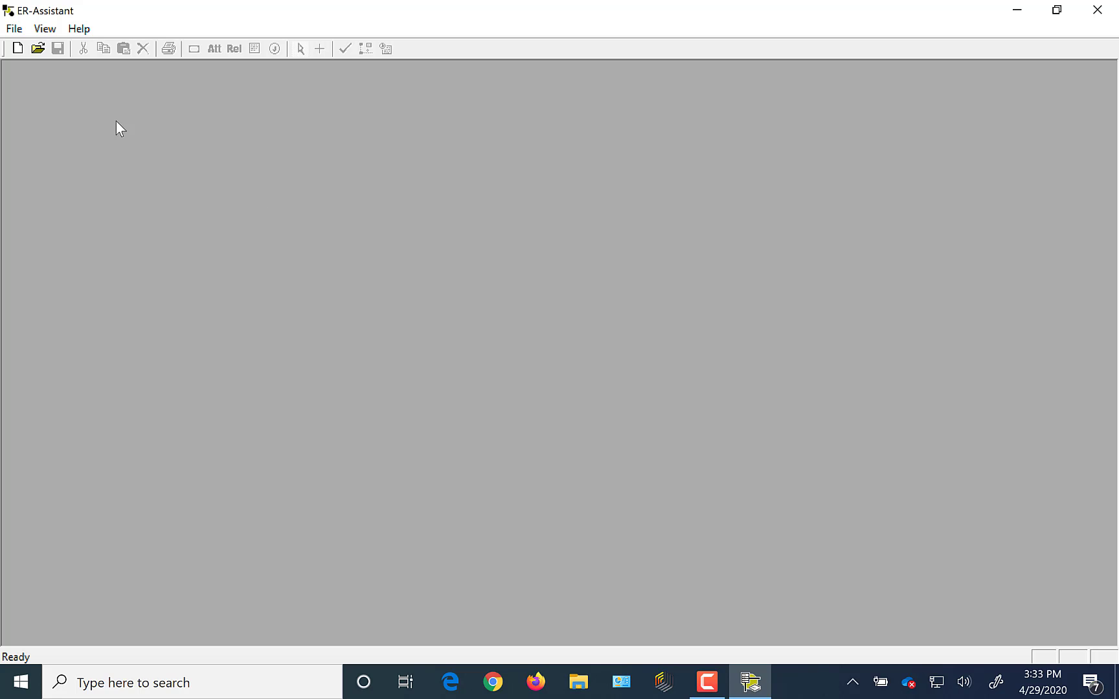
left_click(15, 30)
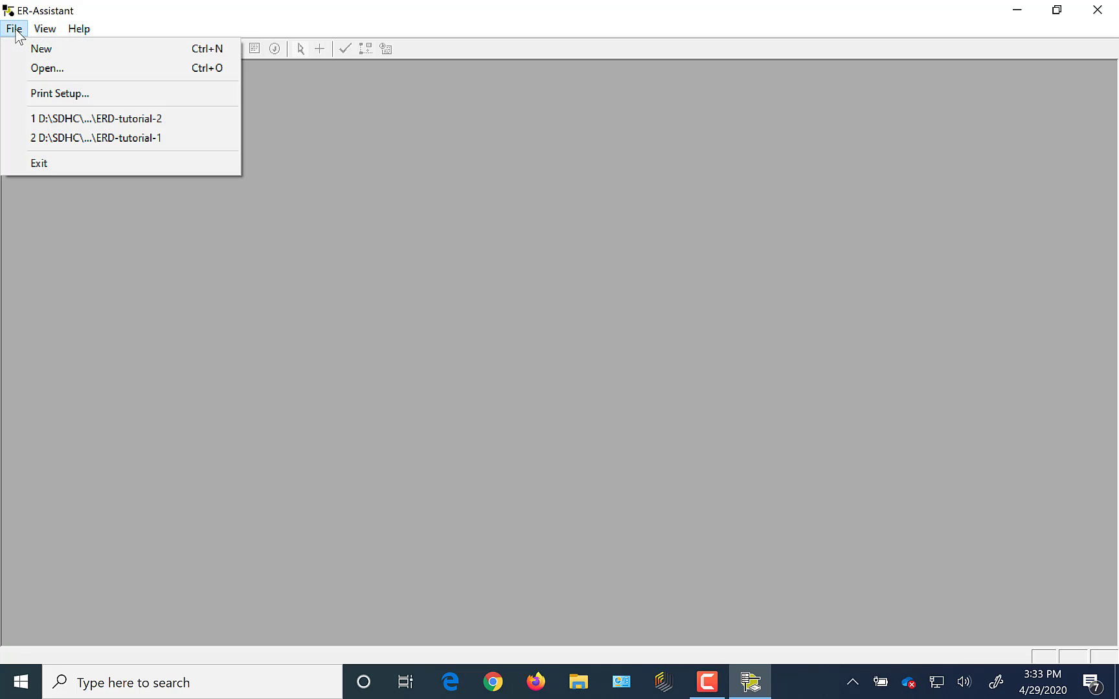
left_click(41, 49)
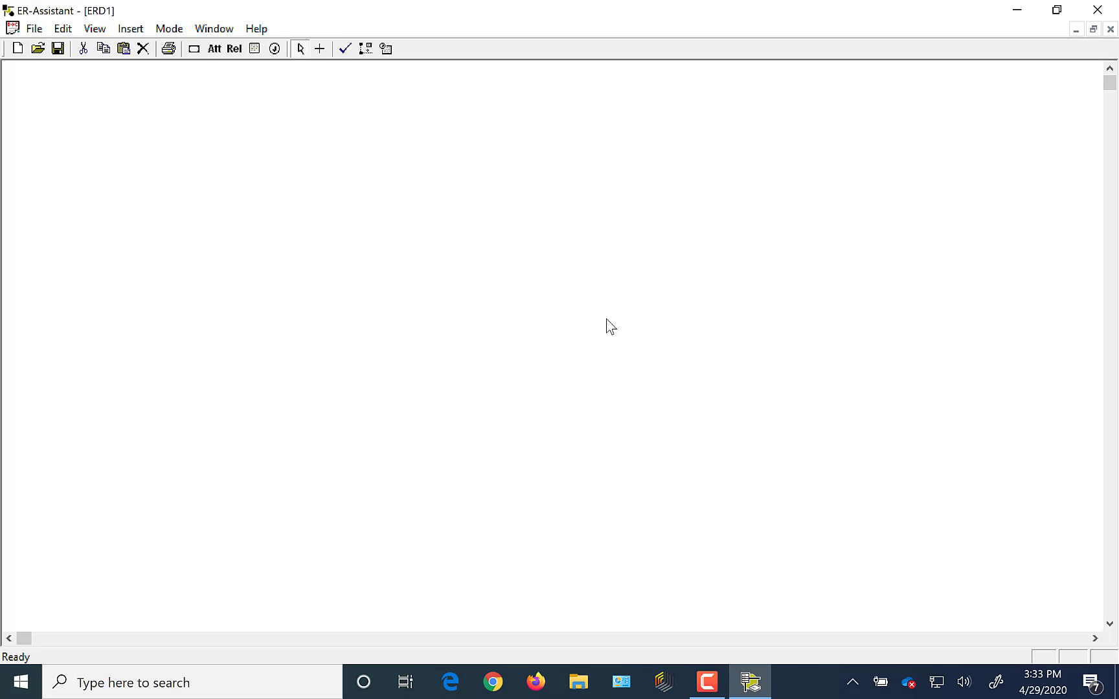
Save the diagram in the Lecture14-May06-Exm2 folder under the name MIS310-ERasst-CDM.
left_click(34, 29)
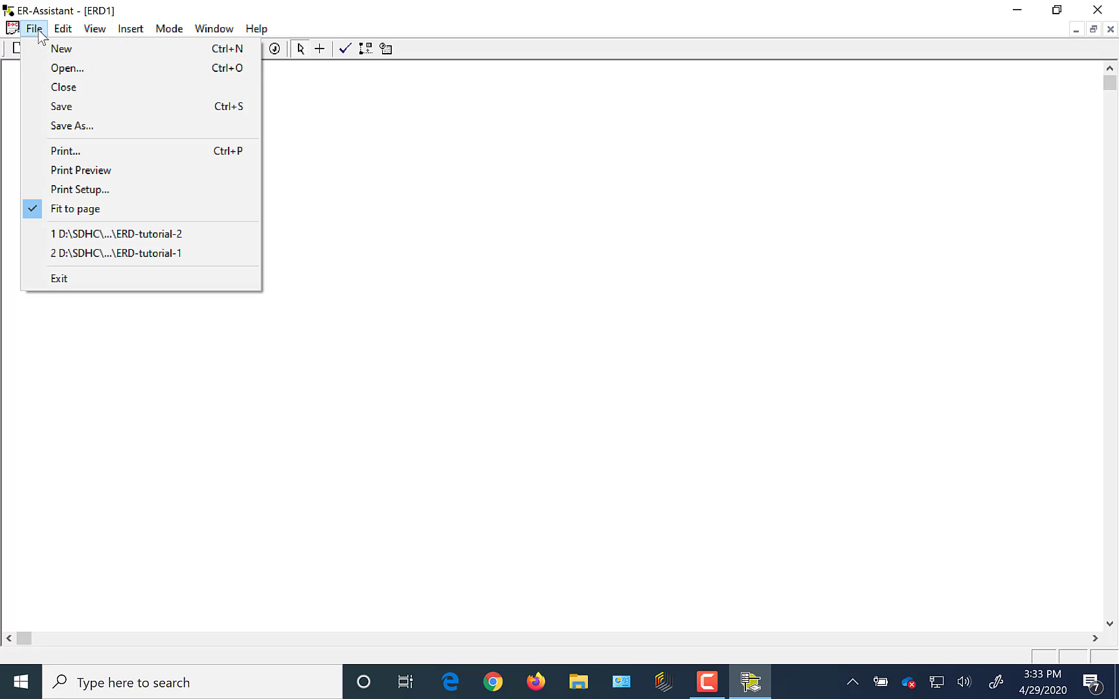
left_click(59, 125)
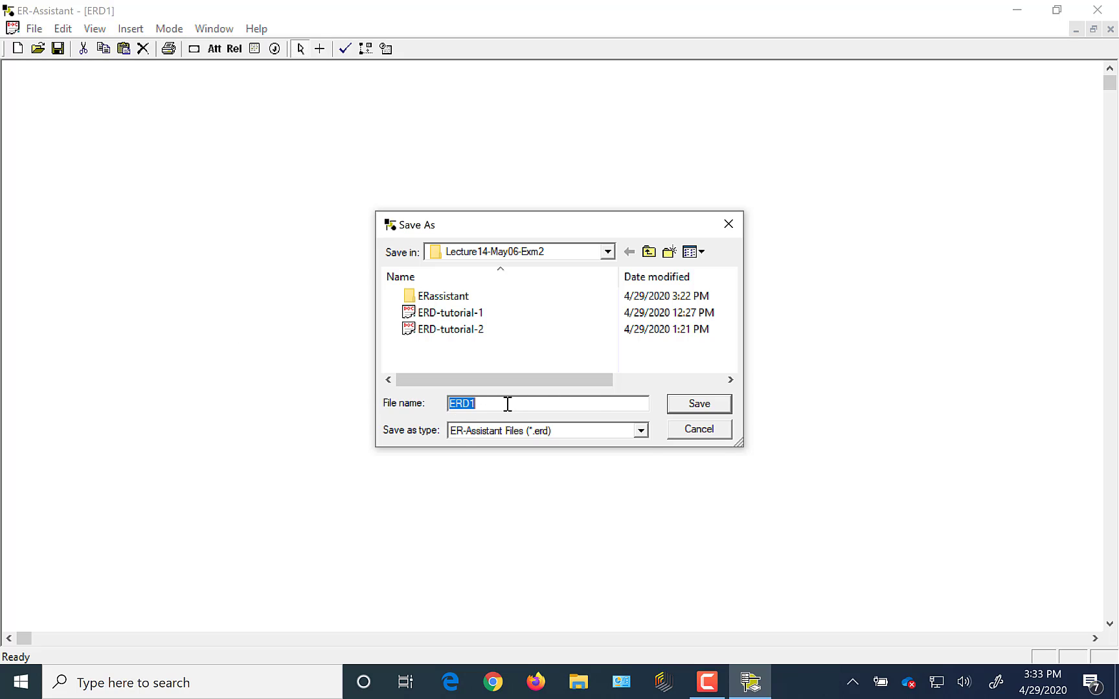
type("MIS310")
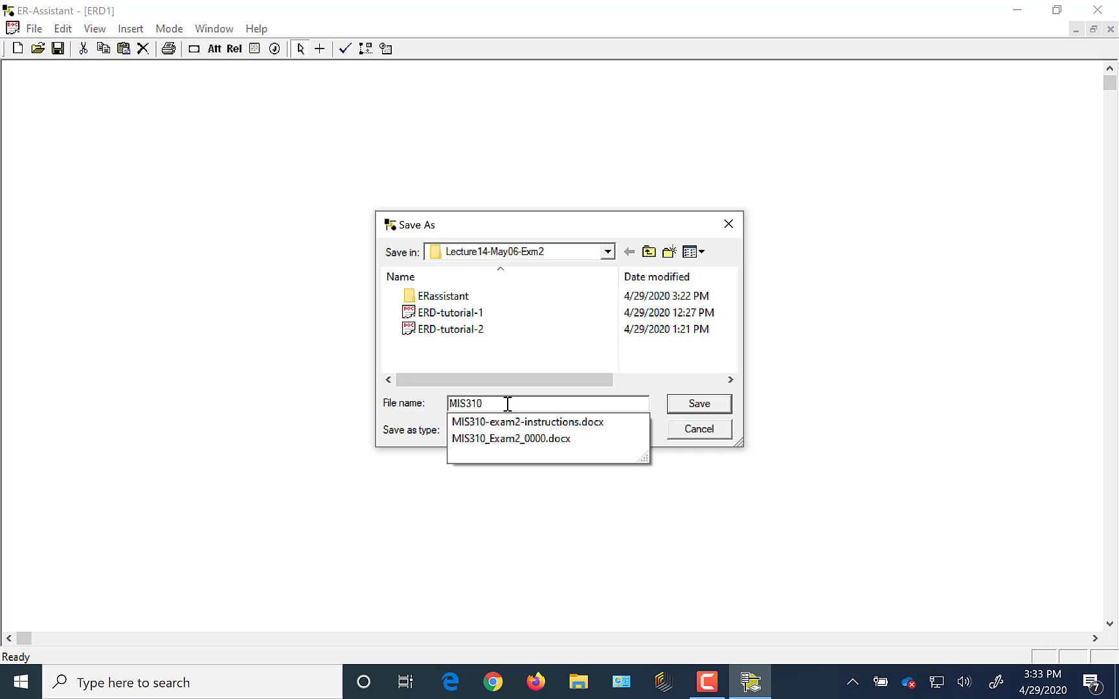
type("-ER")
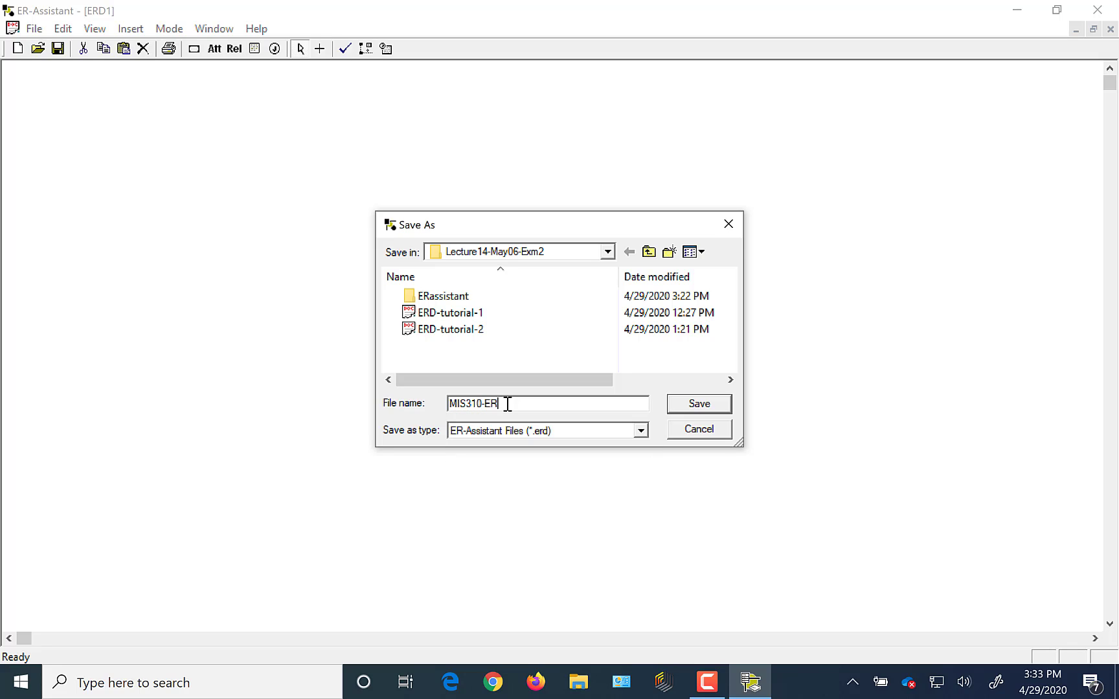
type("asst-CDM")
left_click(692, 407)
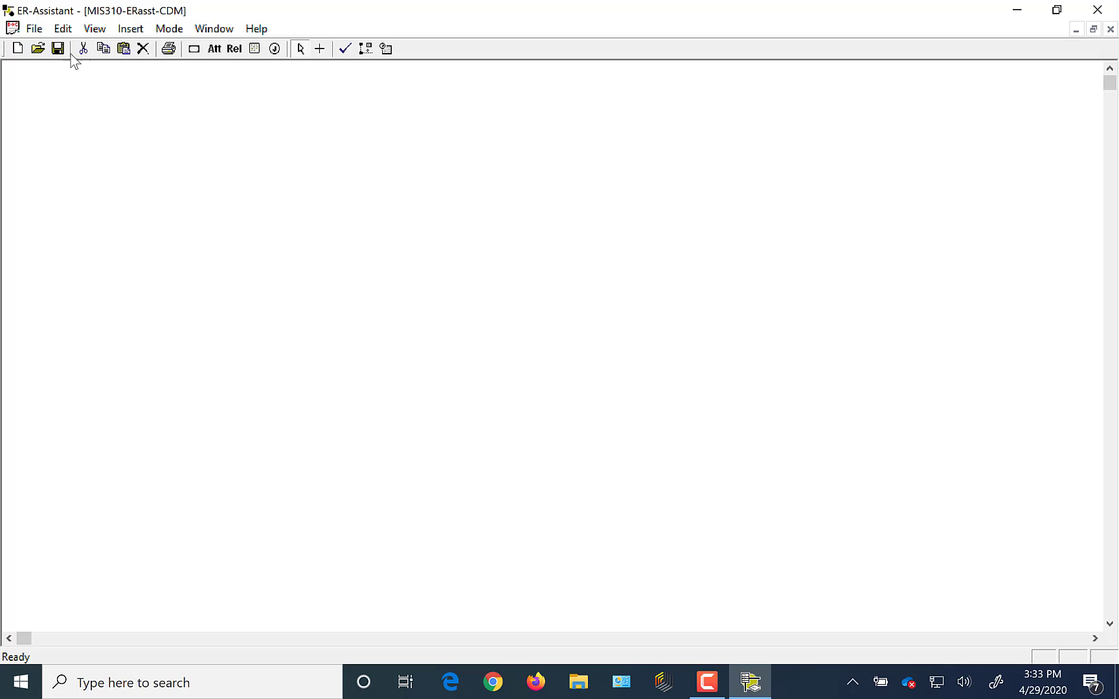
Create a new regular entity named Student.
left_click(194, 52)
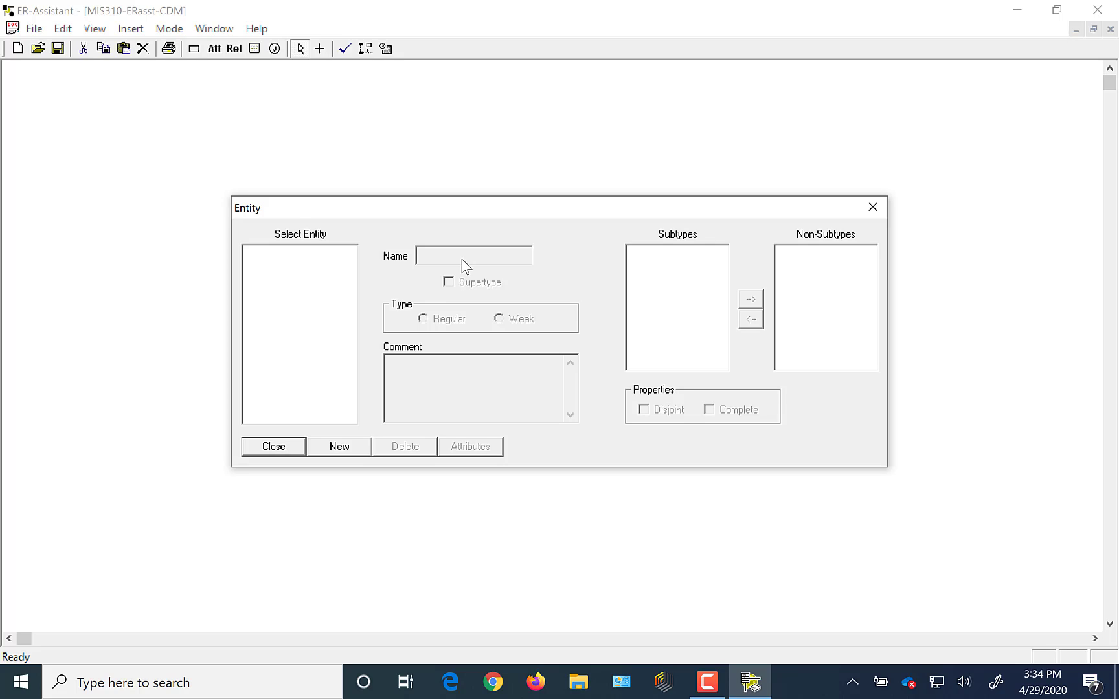
left_click(339, 448)
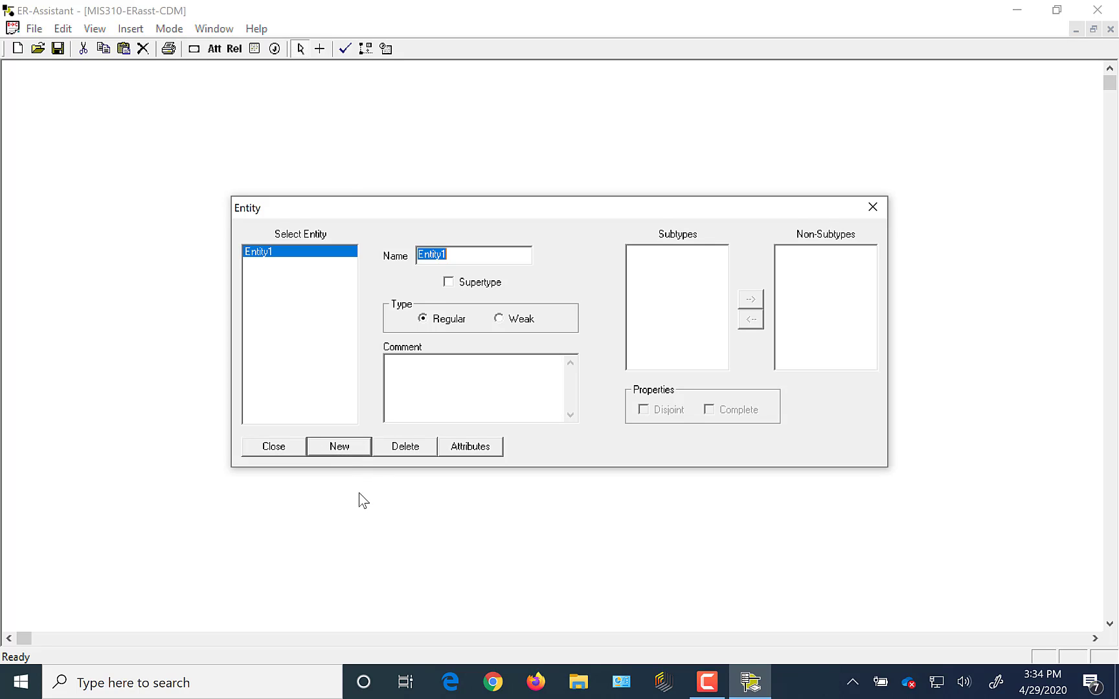
type("Studnet")
key("BackSpace")
key("BackSpace")
key("BackSpace")
type("ent")
Add a StudID attribute to the Student entity as primary key with data type CHAR and length 5.
left_click(472, 446)
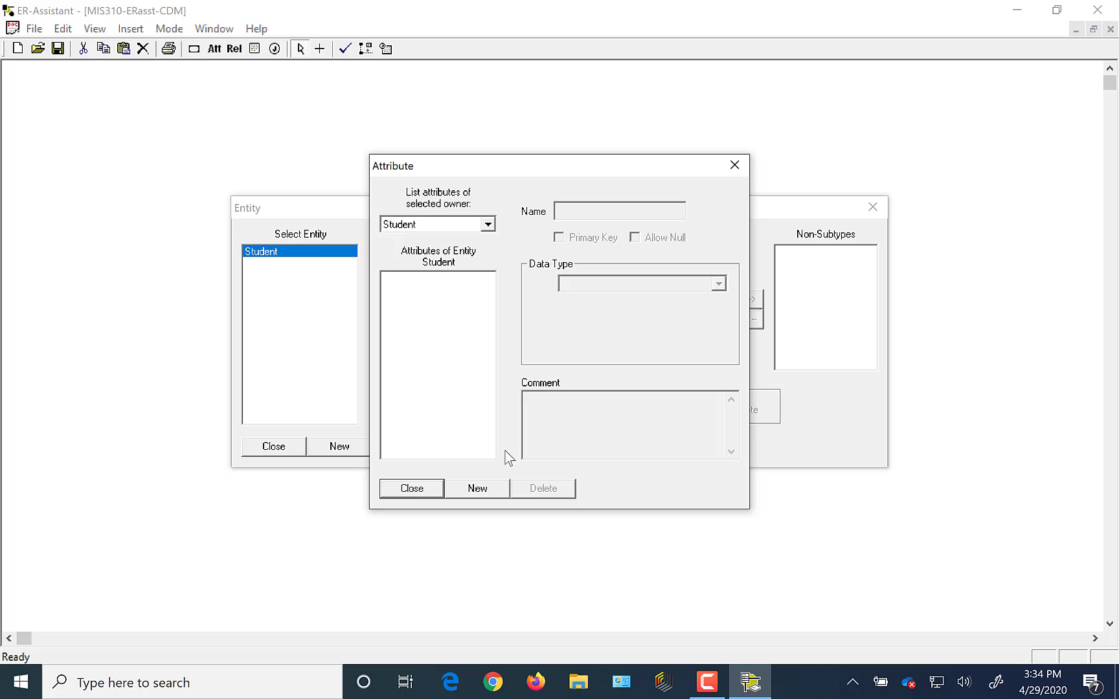
left_click(479, 489)
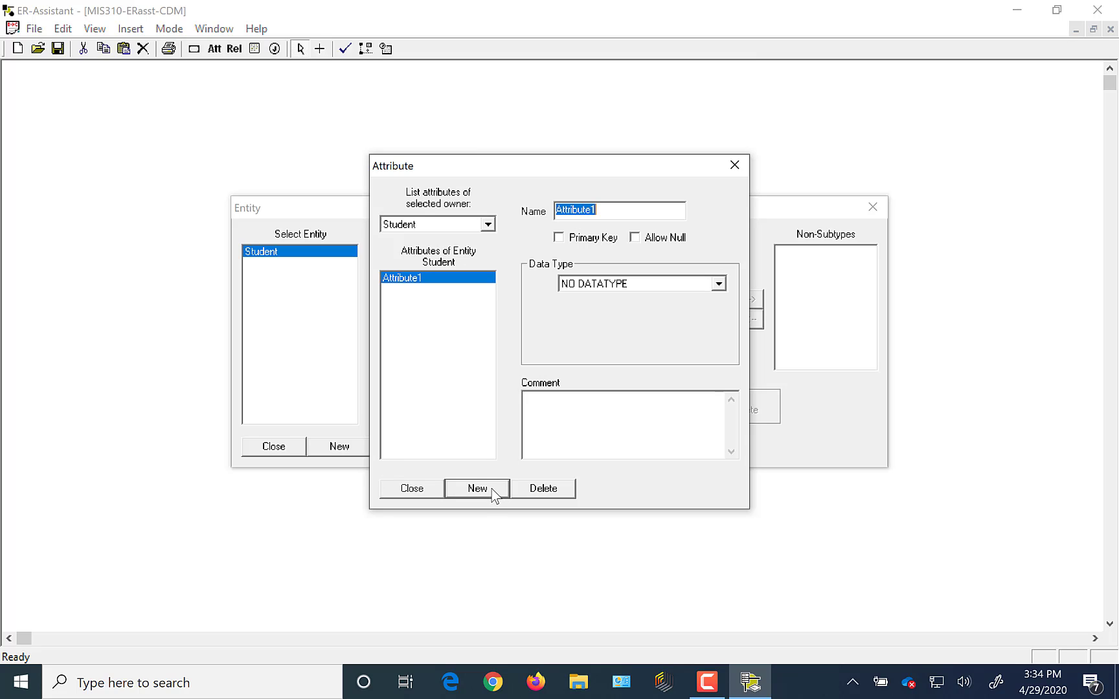
type("Studl")
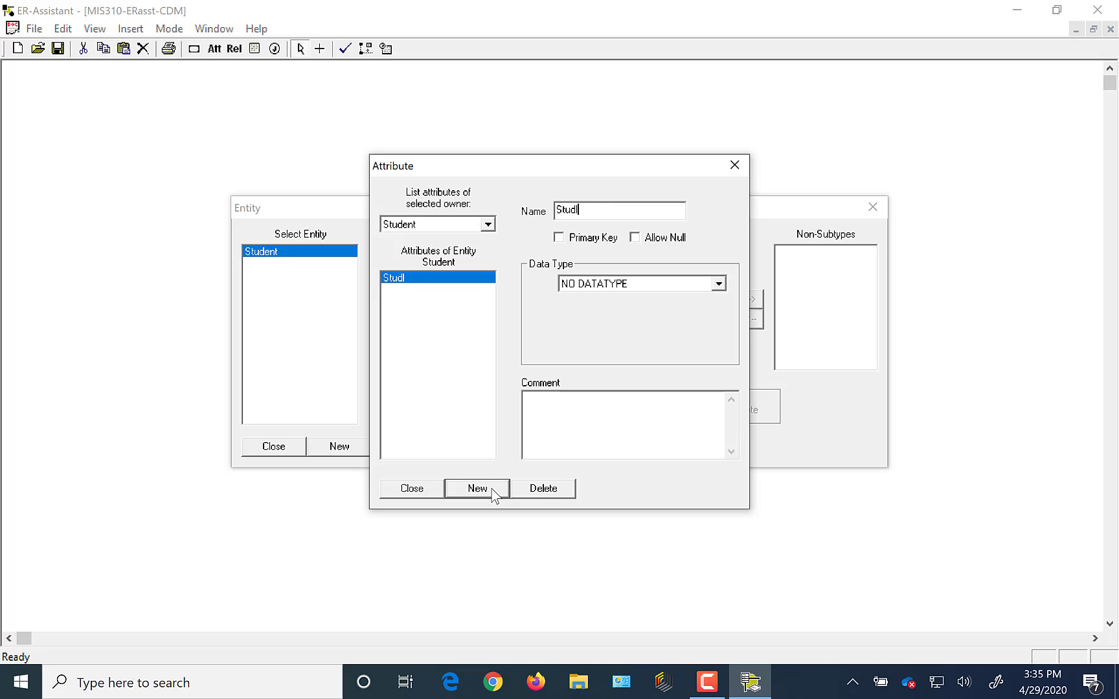
type("D")
left_click(559, 239)
left_click(722, 289)
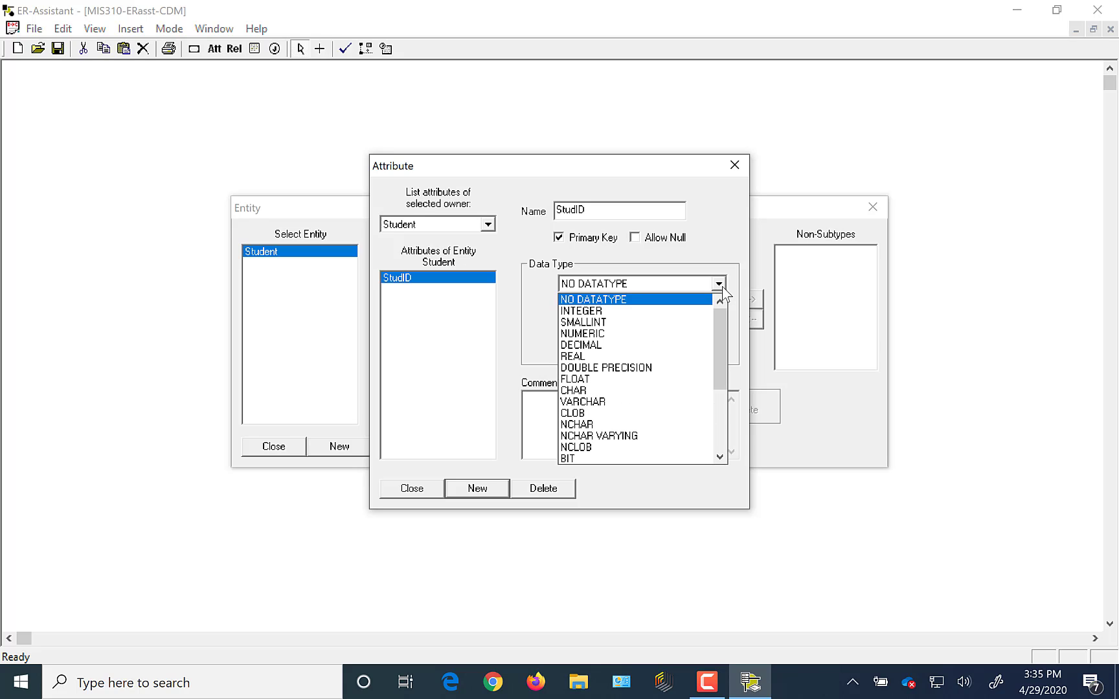
left_click(681, 390)
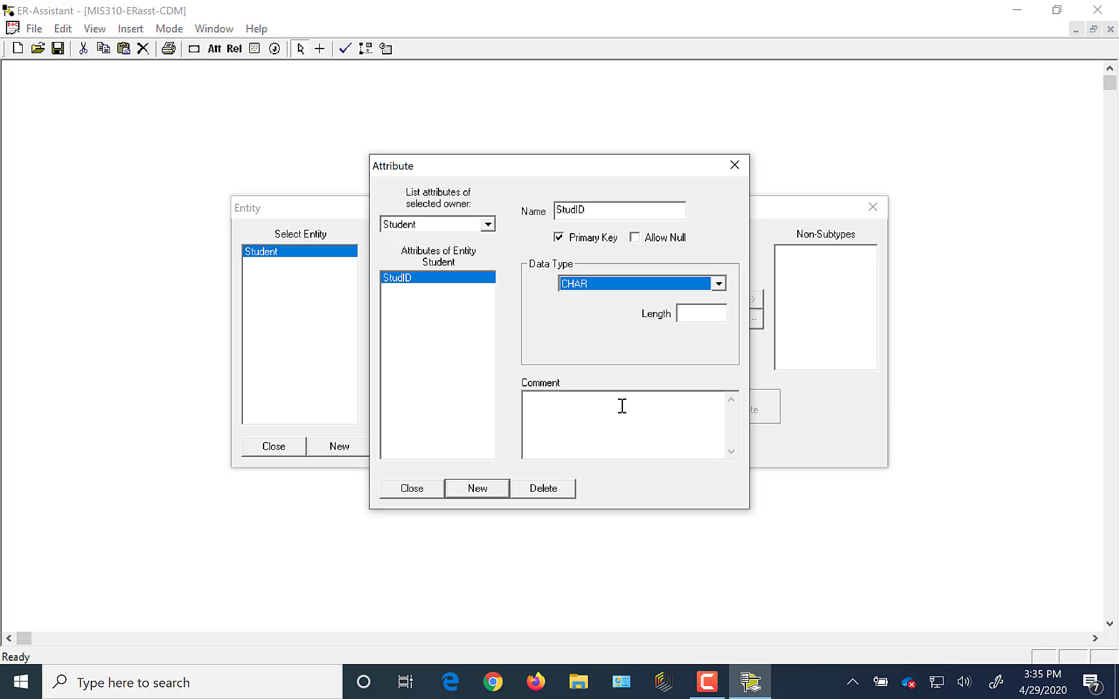
left_click(701, 313)
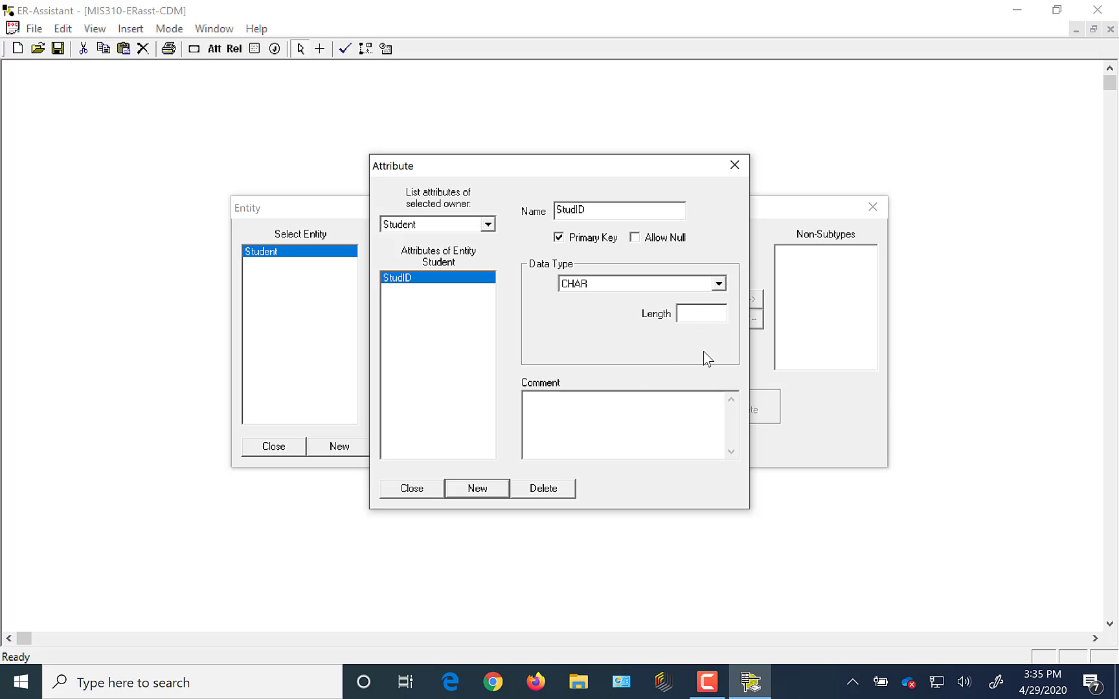
type("5")
Add a StuName attribute to the Student entity with data type CHAR and length 10.
left_click(484, 490)
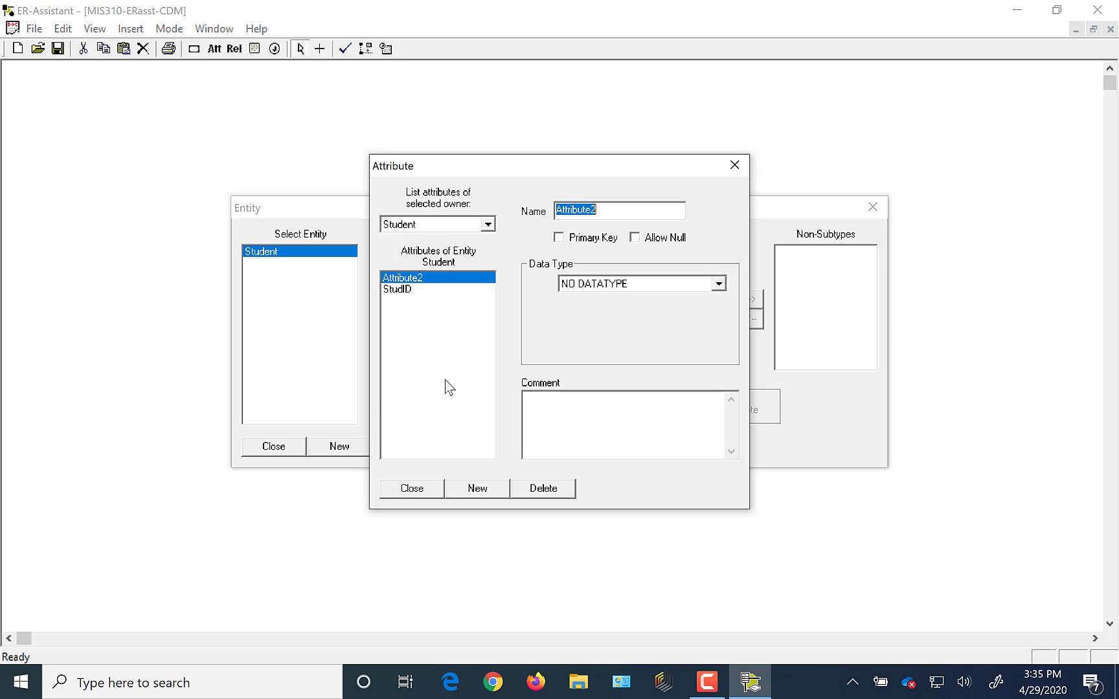
type("StuName")
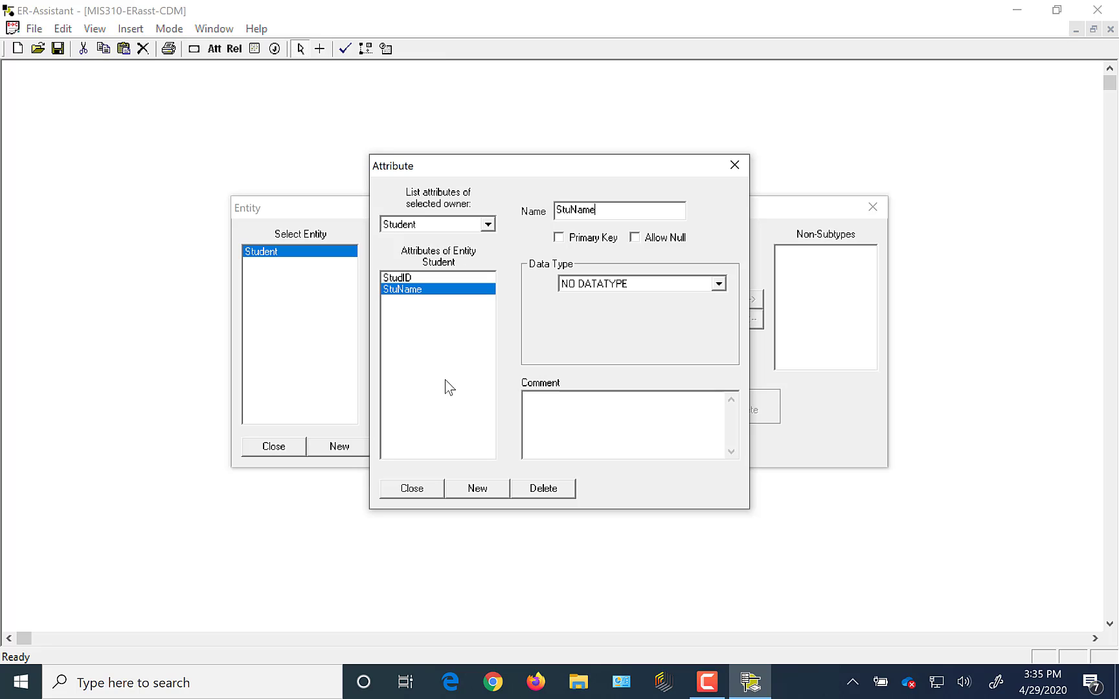
left_click(719, 284)
left_click(574, 390)
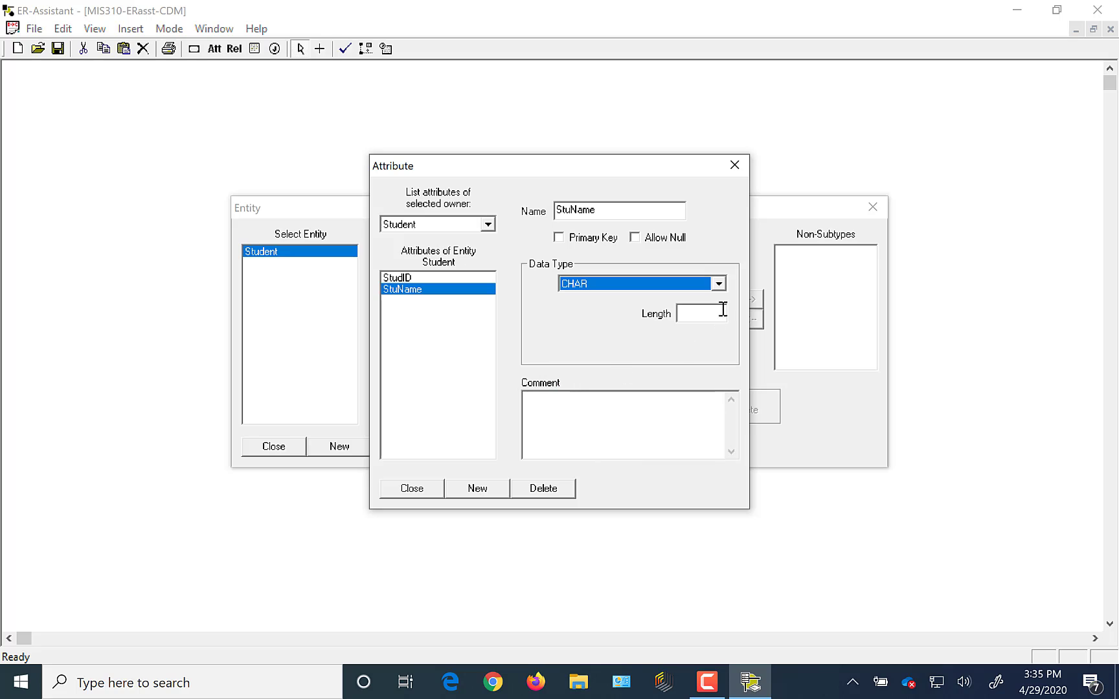
left_click(715, 313)
type("10")
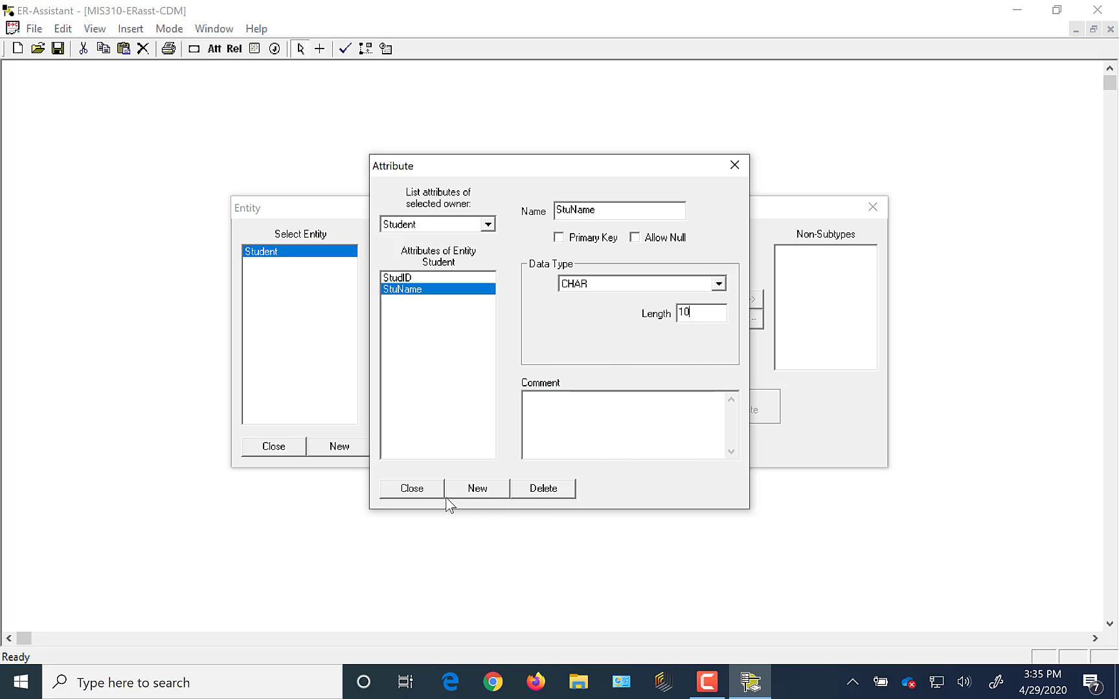
Add a StuEmail attribute to the Student entity with data type CHAR and length 15.
left_click(477, 488)
type("S")
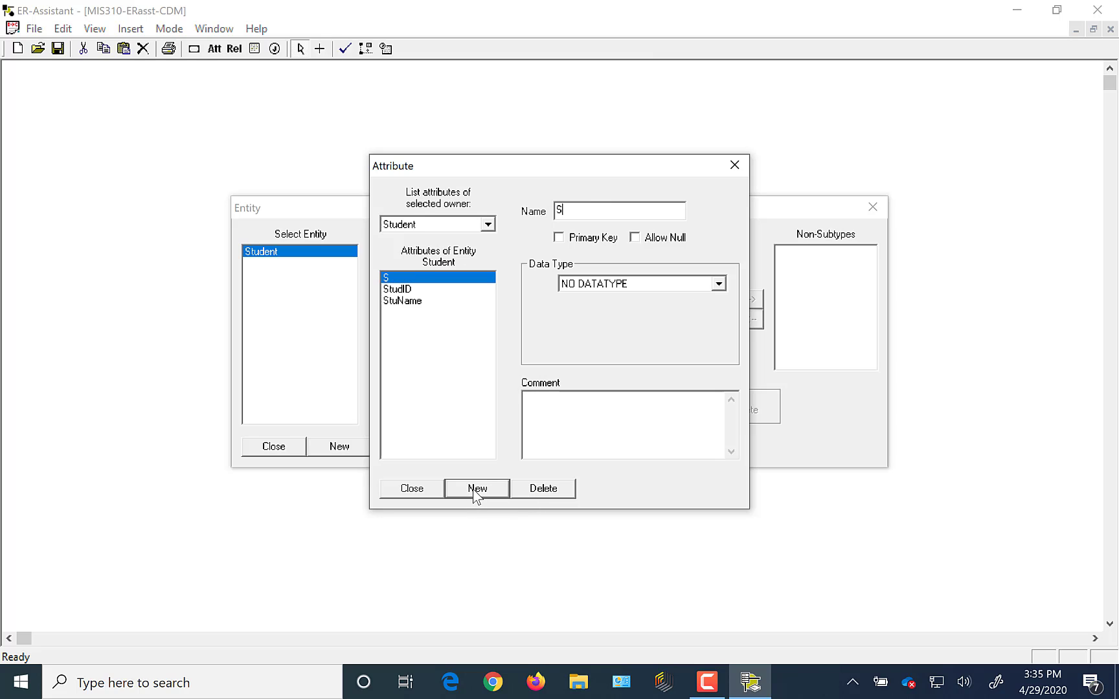
type("tuEmail")
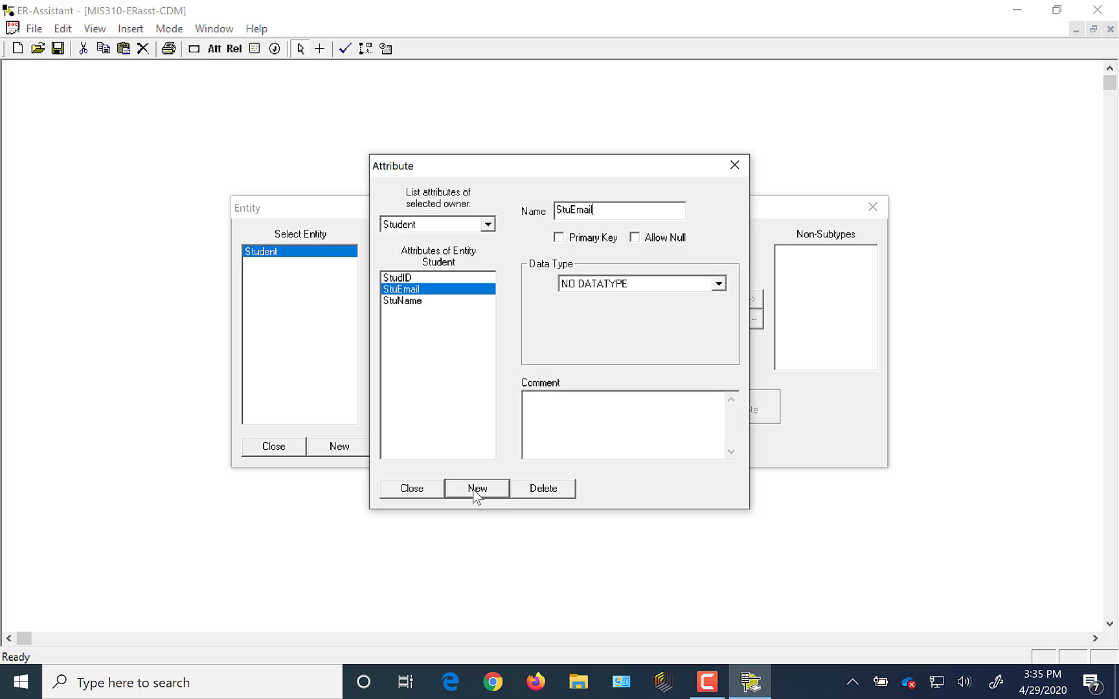
left_click(719, 285)
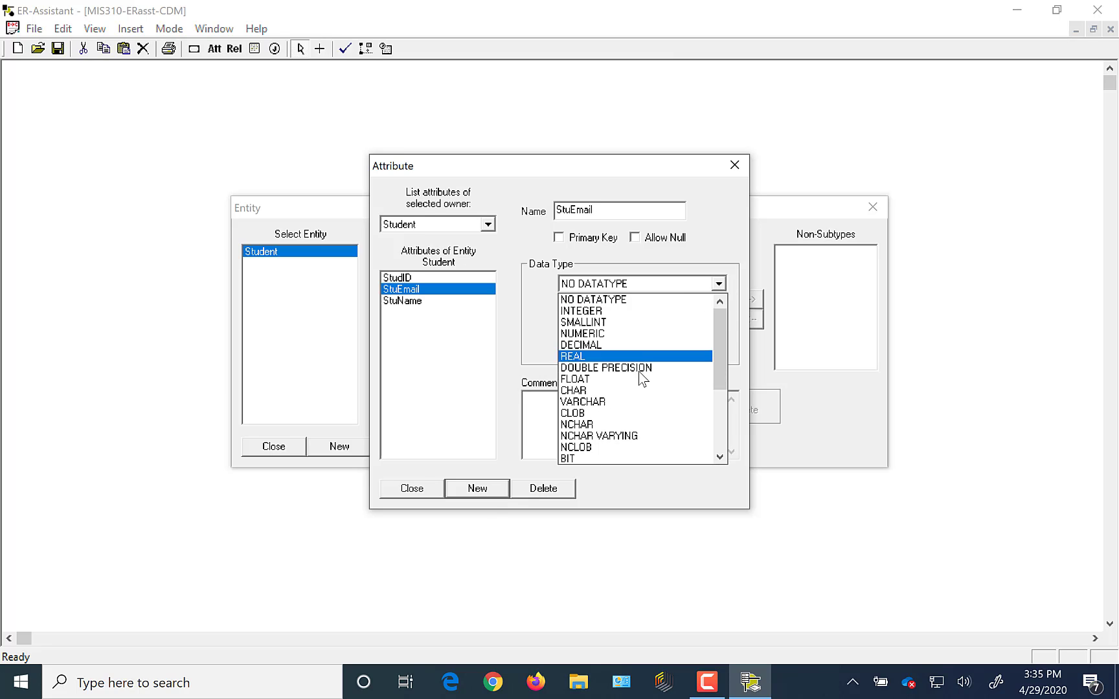
left_click(587, 390)
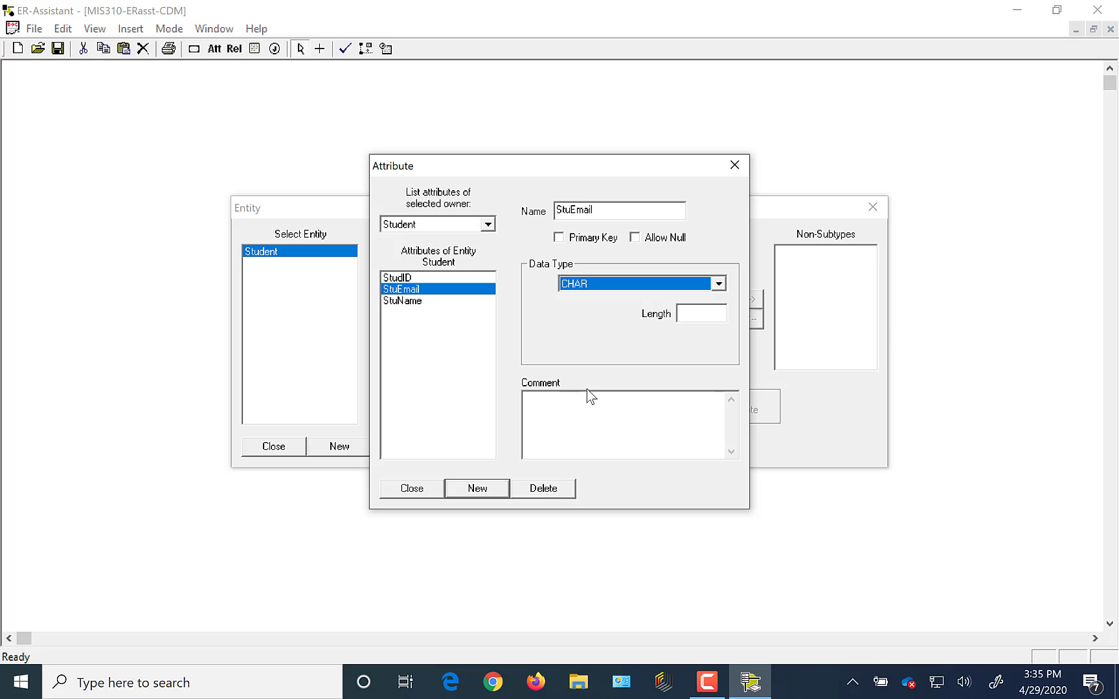
left_click(692, 311)
type("15")
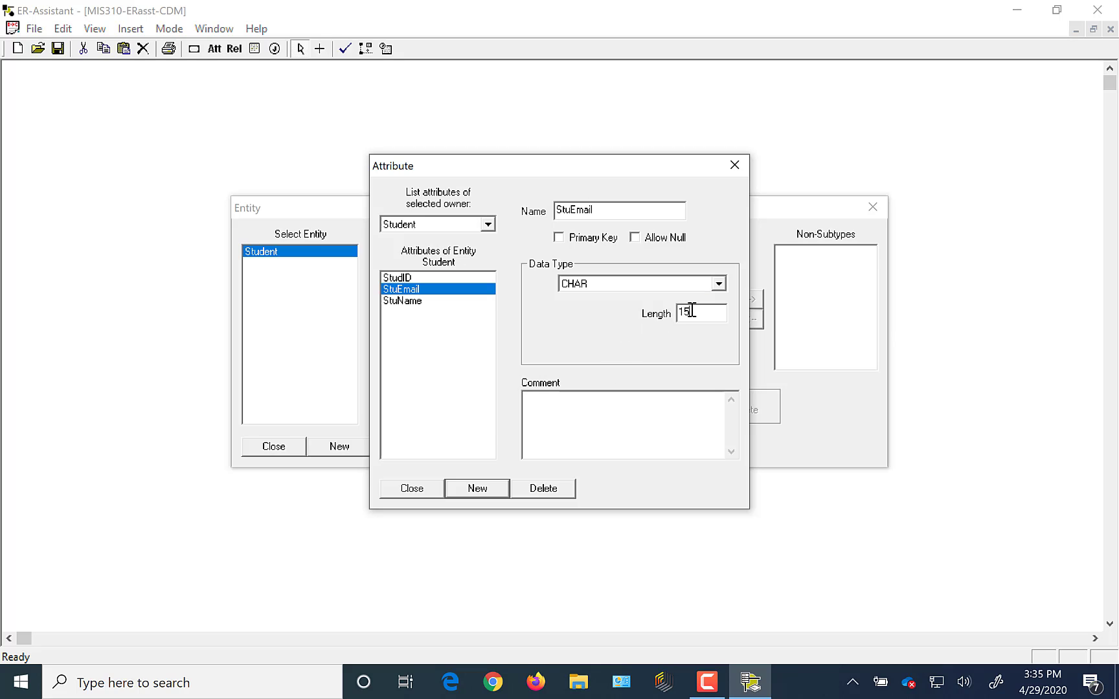
Finish the Student entity definition and move its box diagonally away from the diagram's upper-left corner.
left_click(414, 489)
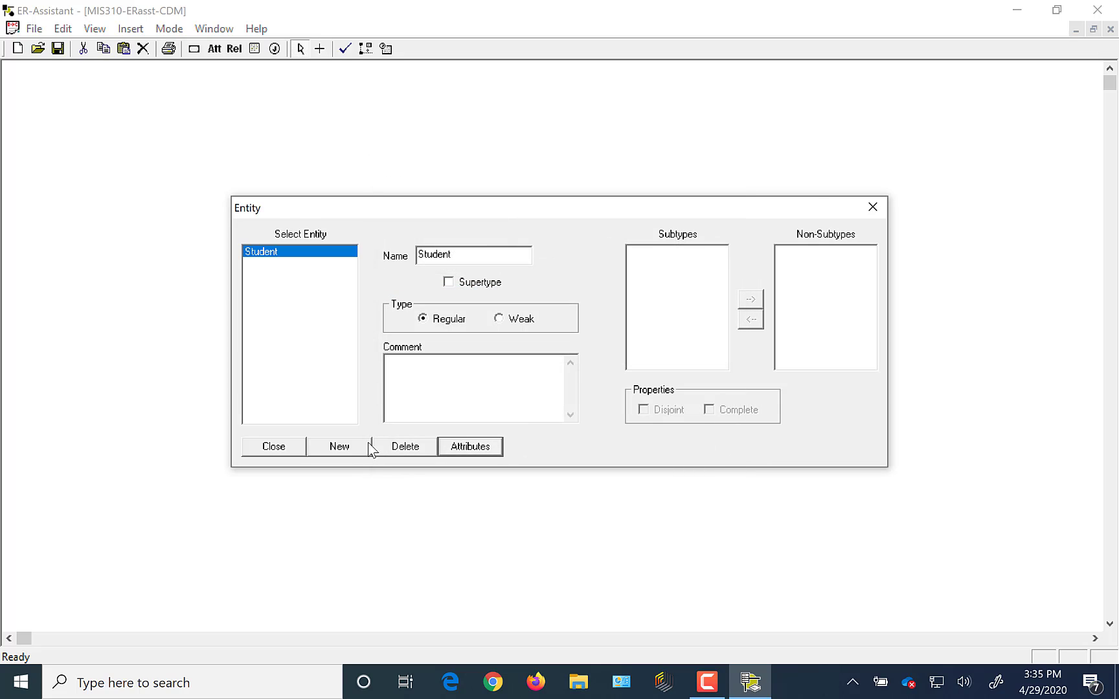
left_click(273, 453)
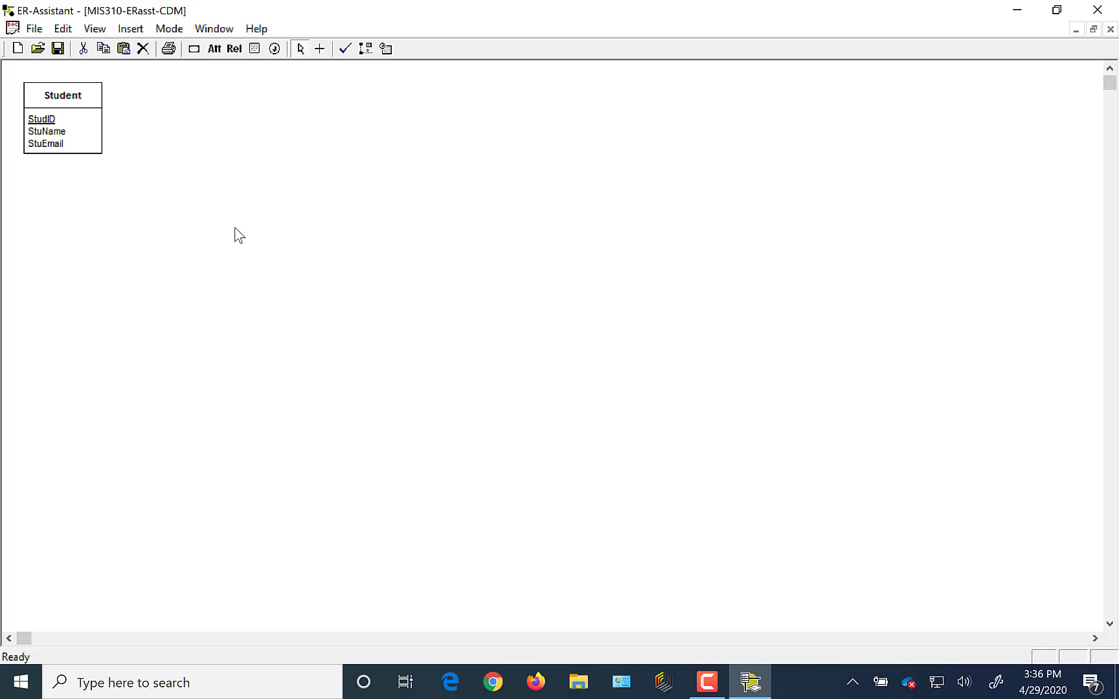
left_click_drag(63, 96, 102, 120)
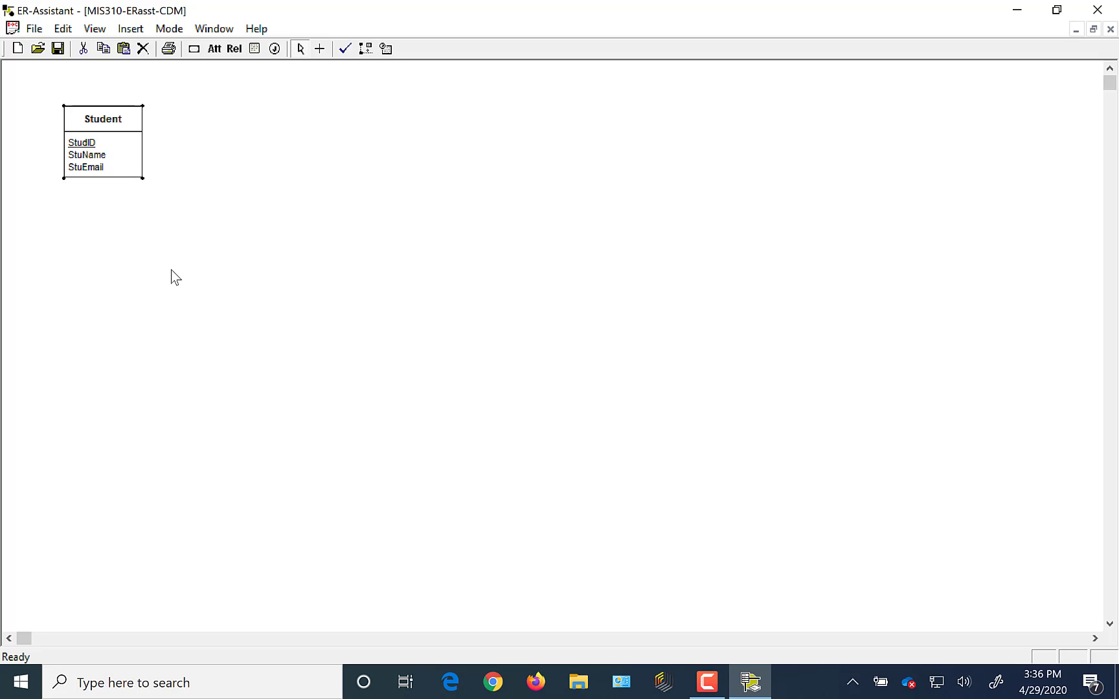
left_click_drag(103, 118, 138, 150)
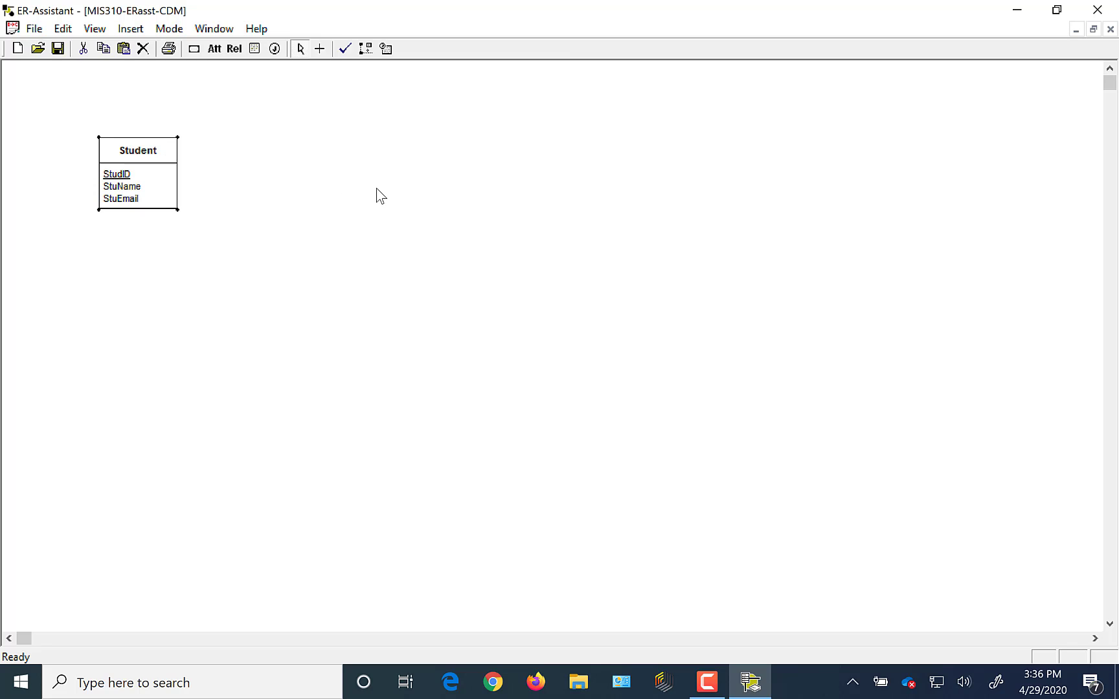
Create a new regular entity named Faculty and open its attribute list.
left_click(194, 51)
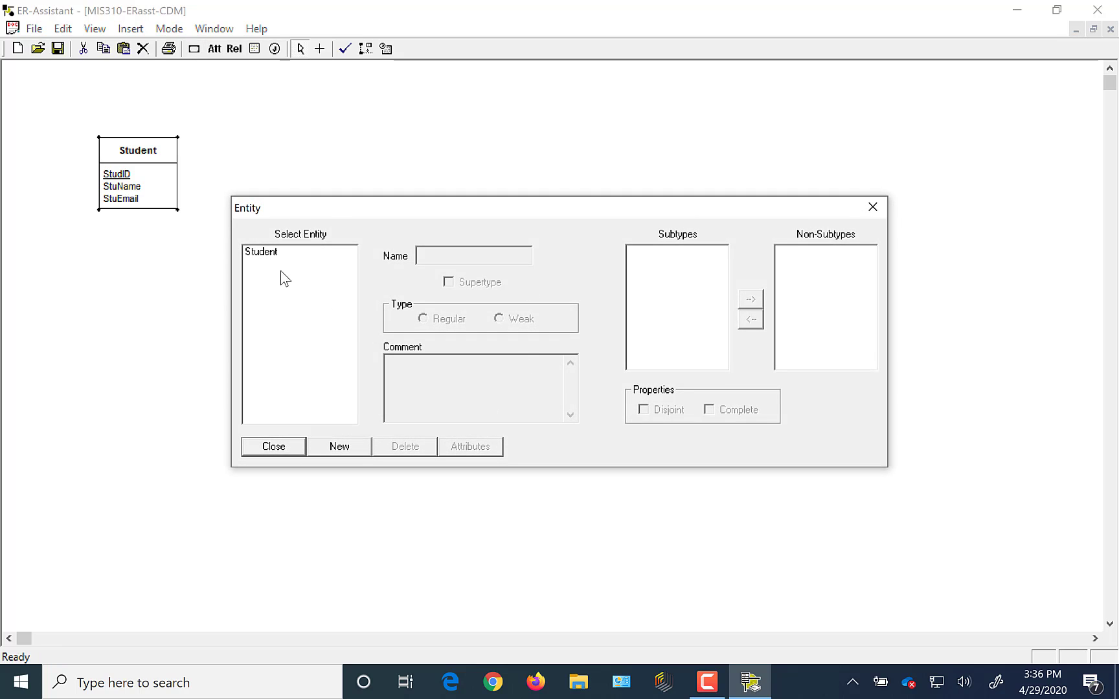
left_click(345, 450)
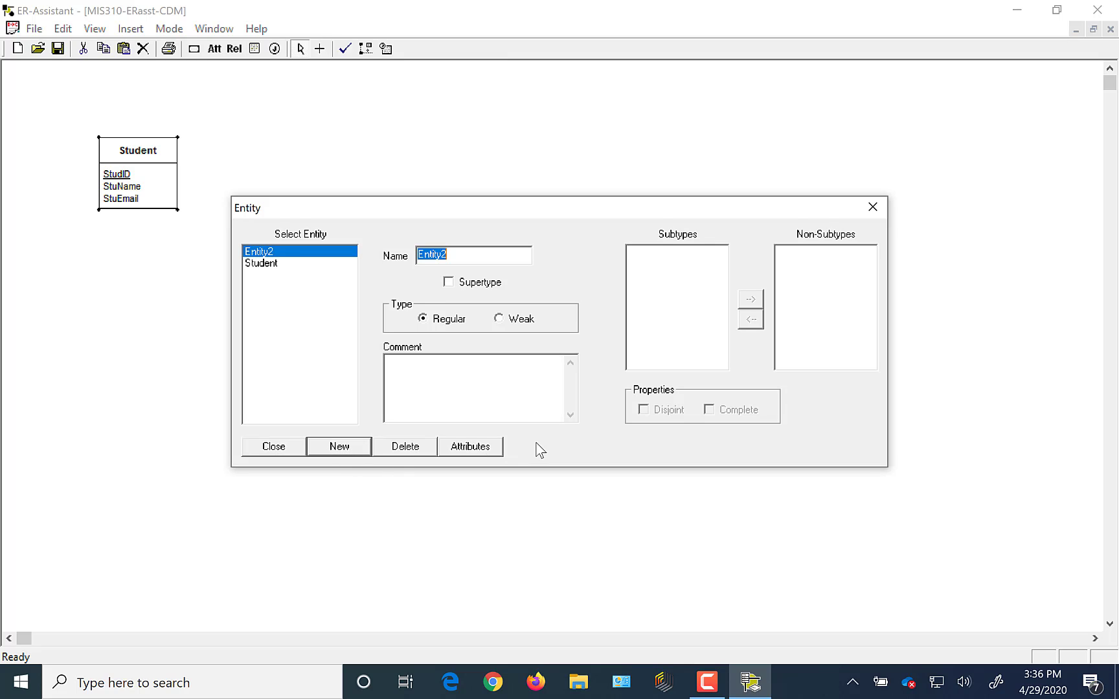
type("Faculty")
left_click(472, 450)
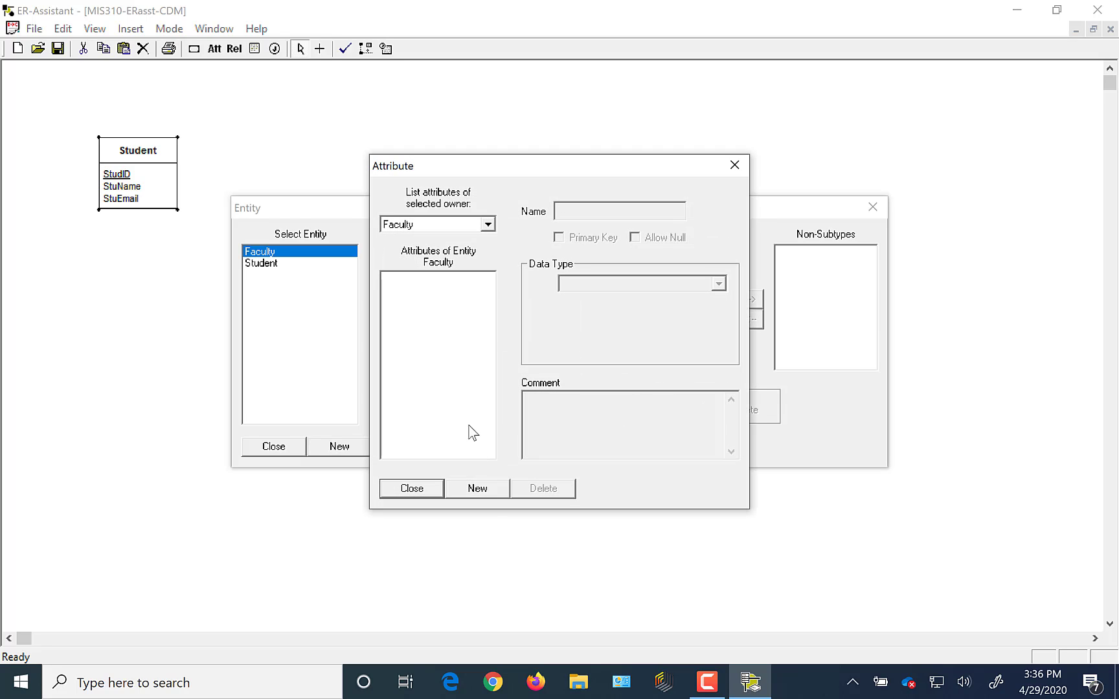
Add a FacultyID attribute to the Faculty entity as primary key with data type CHAR and length 5.
left_click(490, 496)
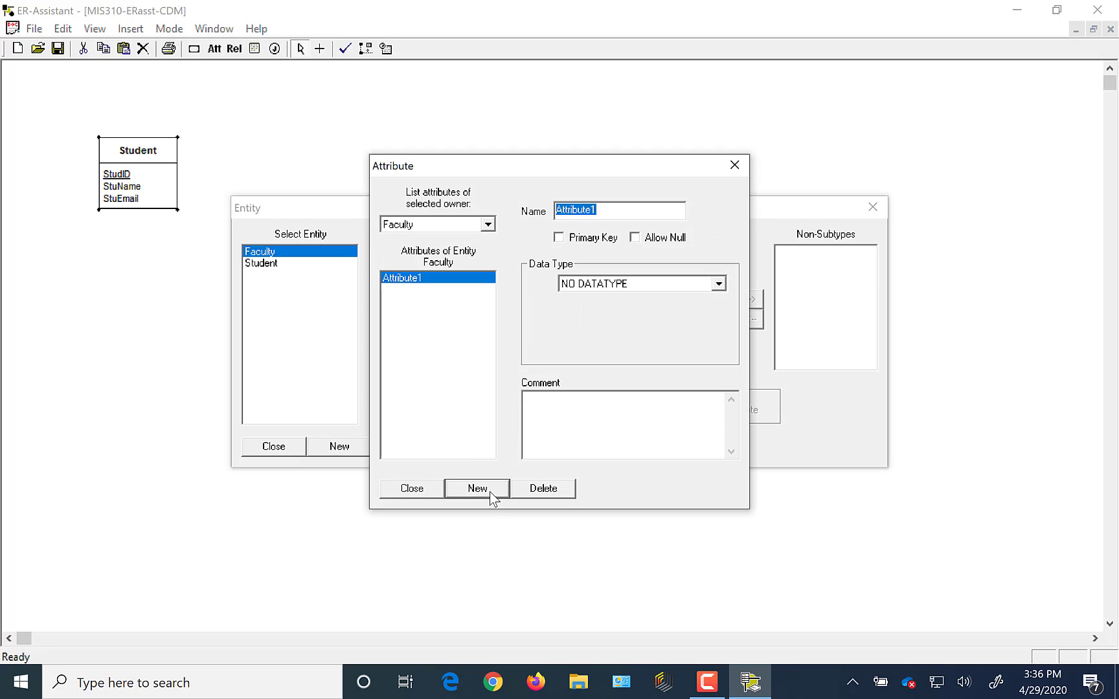
type("Facul")
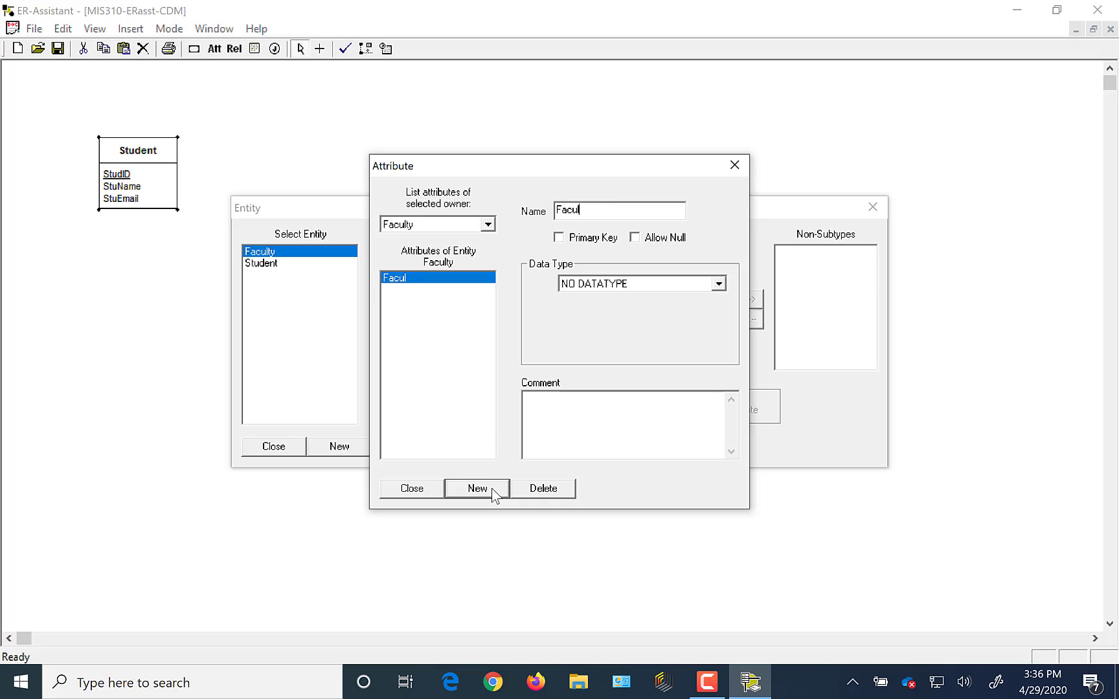
type("tyID")
left_click(559, 238)
left_click(719, 284)
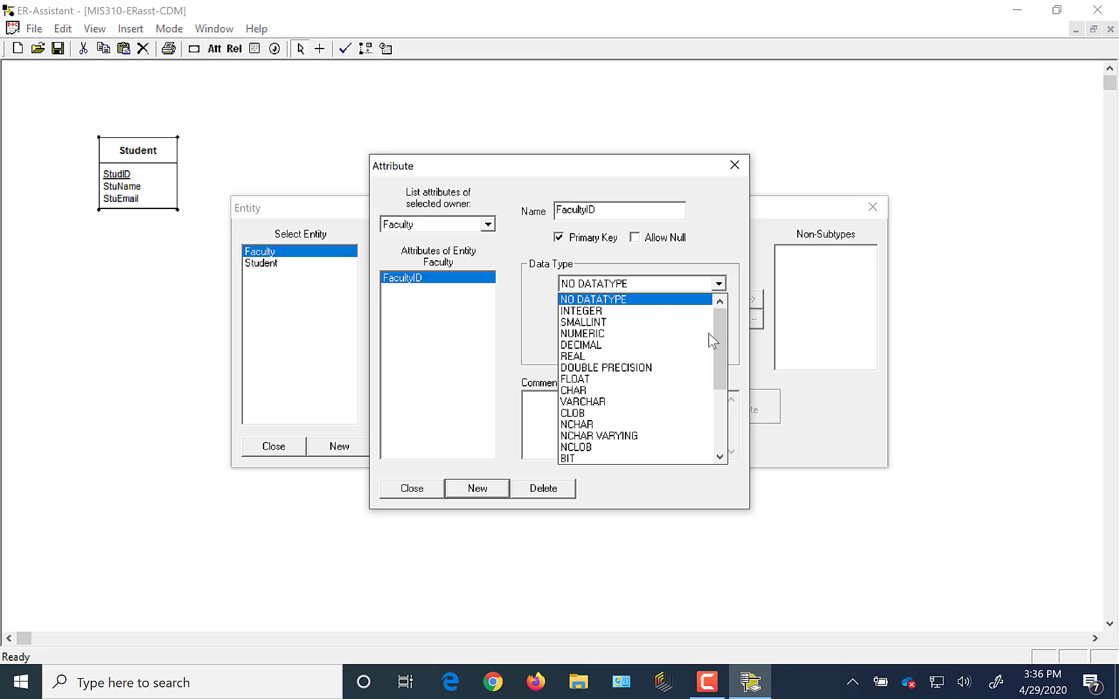
left_click(579, 391)
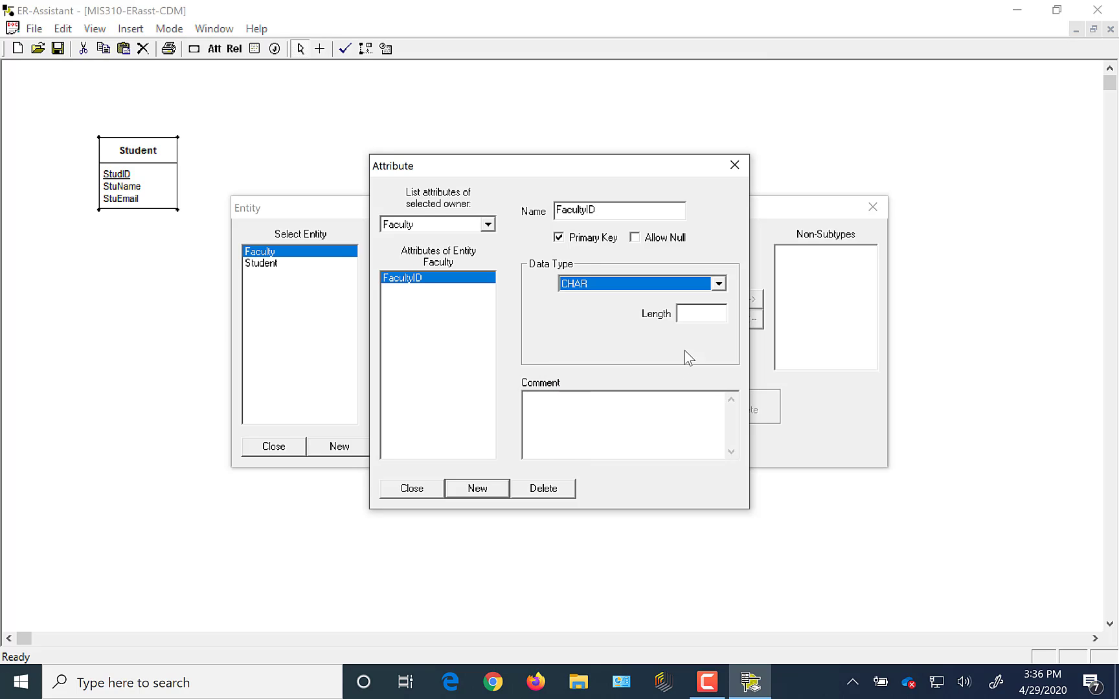
left_click(695, 315)
type("5")
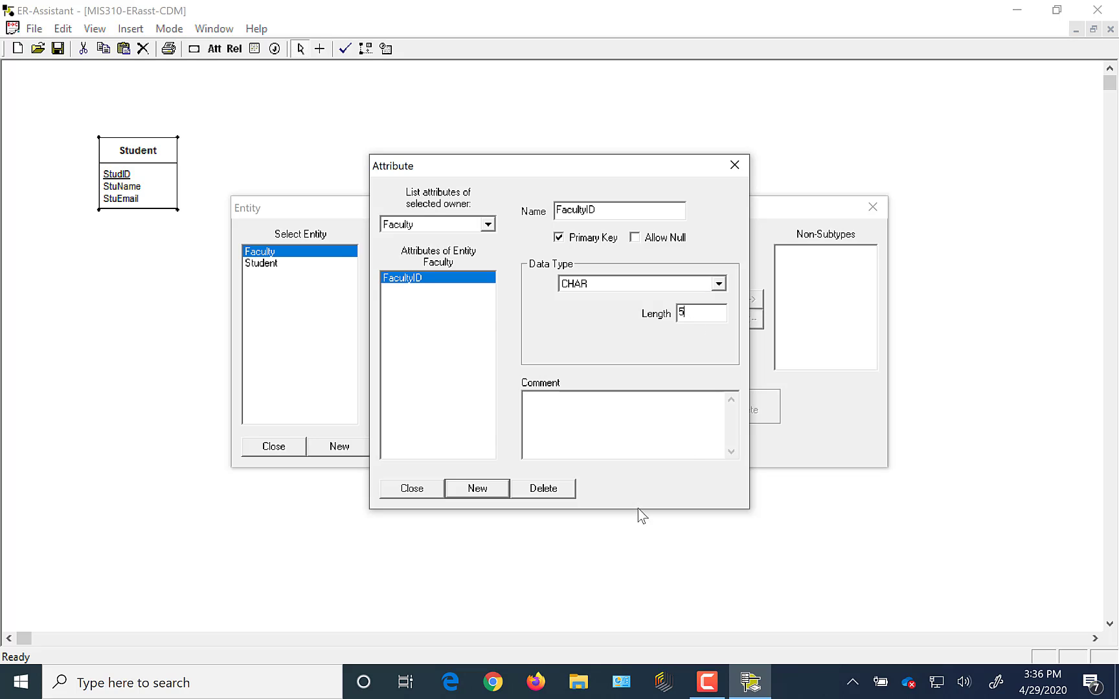
Add a FacName attribute to the Faculty entity with data type CHAR and length 10.
left_click(482, 492)
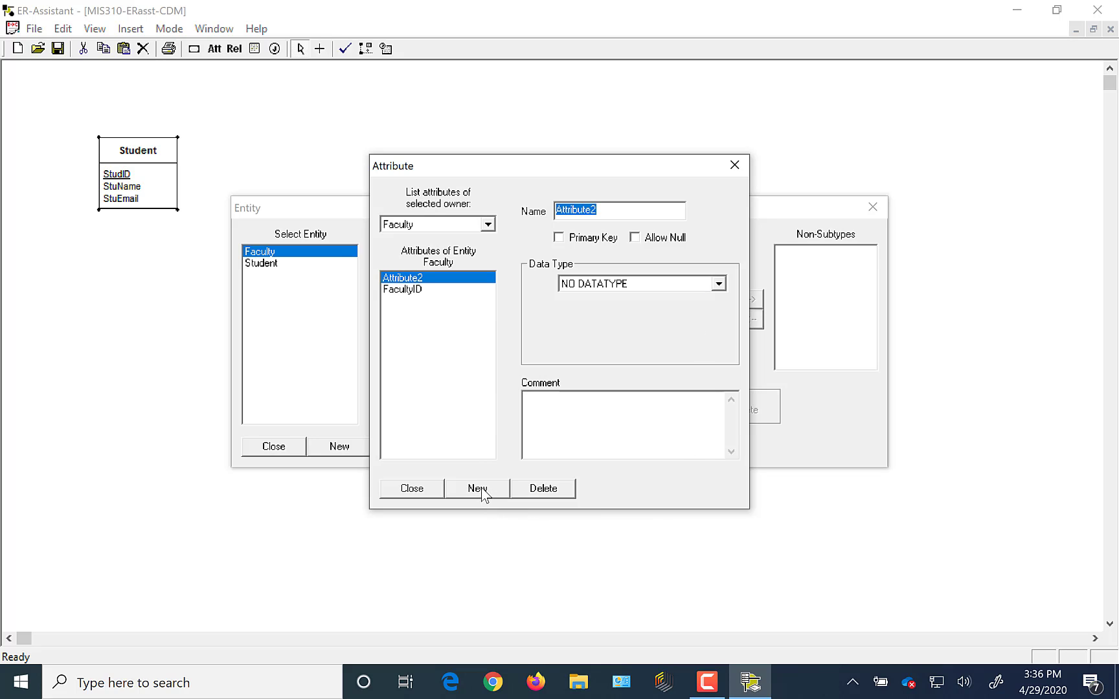
type("FacName")
left_click(722, 287)
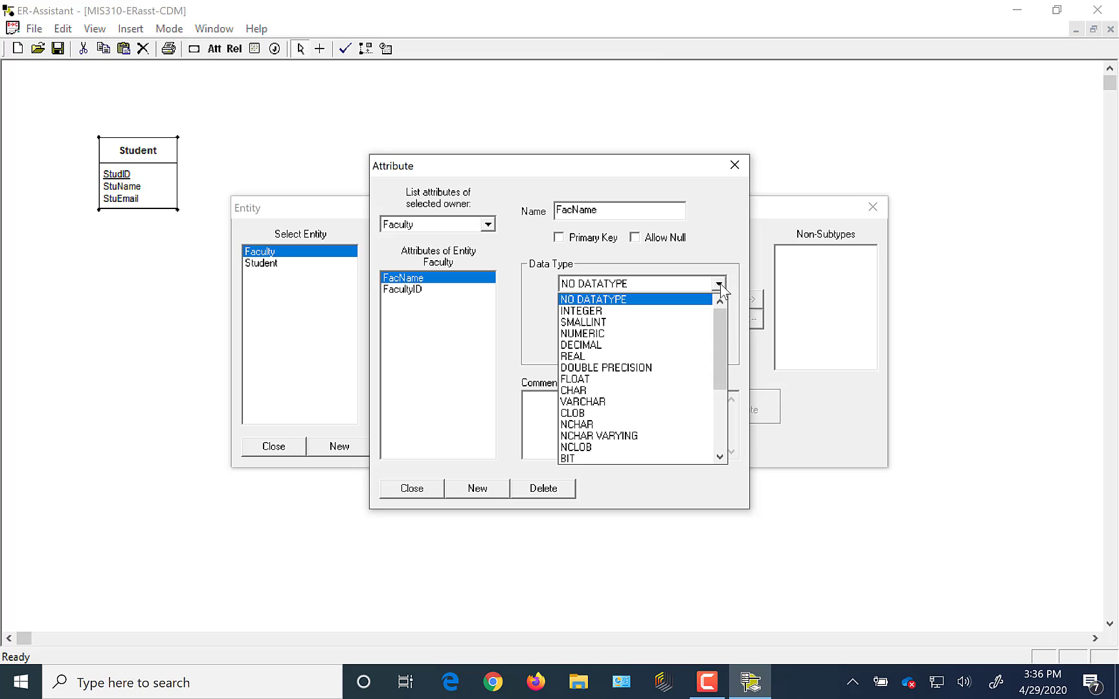
left_click(573, 392)
left_click(694, 316)
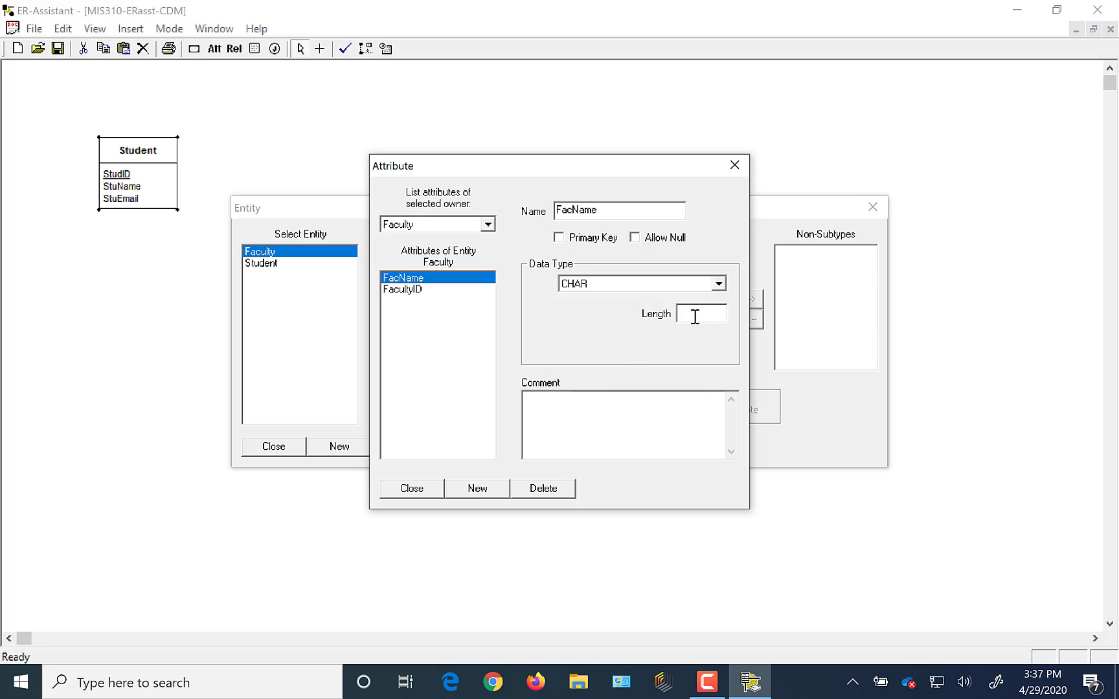
type("10")
Add a FacEmail attribute to the Faculty entity with data type CHAR and length 10.
left_click(480, 490)
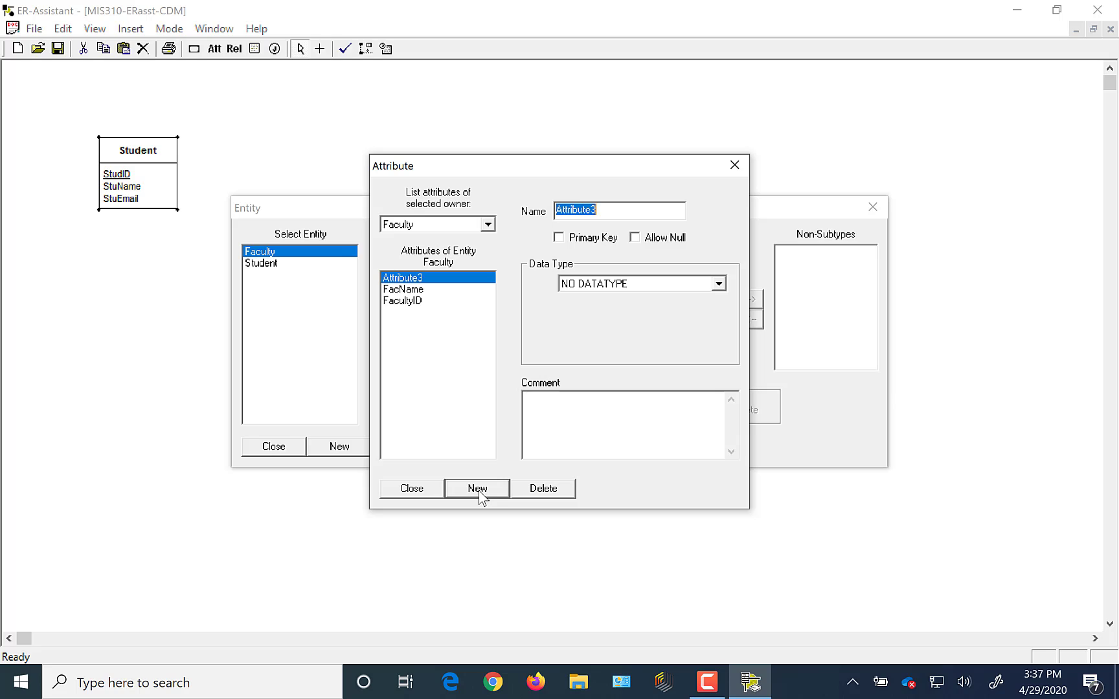
type("FacEmail")
left_click(718, 285)
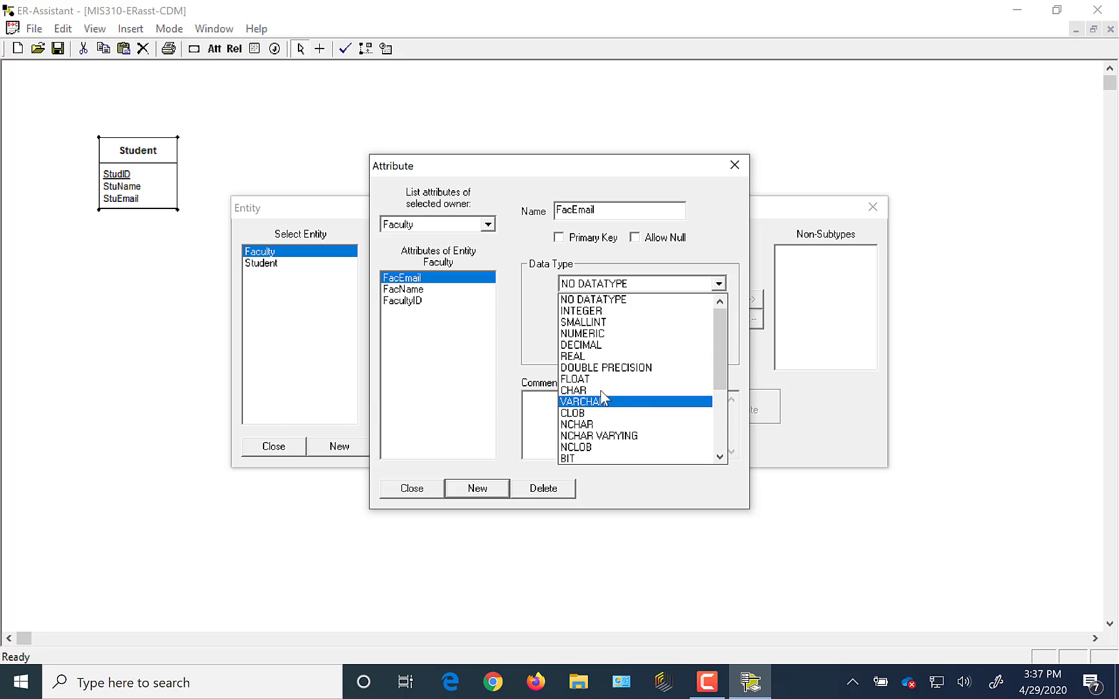
left_click(601, 390)
left_click(708, 317)
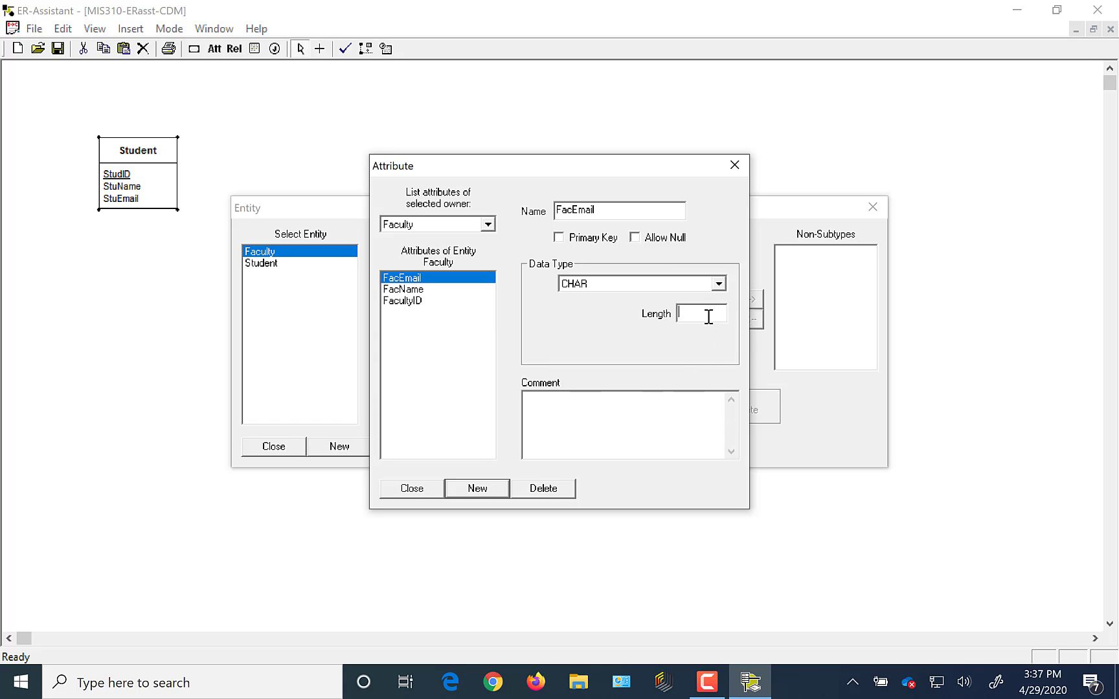
type("10")
Finish the Faculty entity definition and place its box to the right of Student, level with it and with a wide gap between them.
left_click(406, 489)
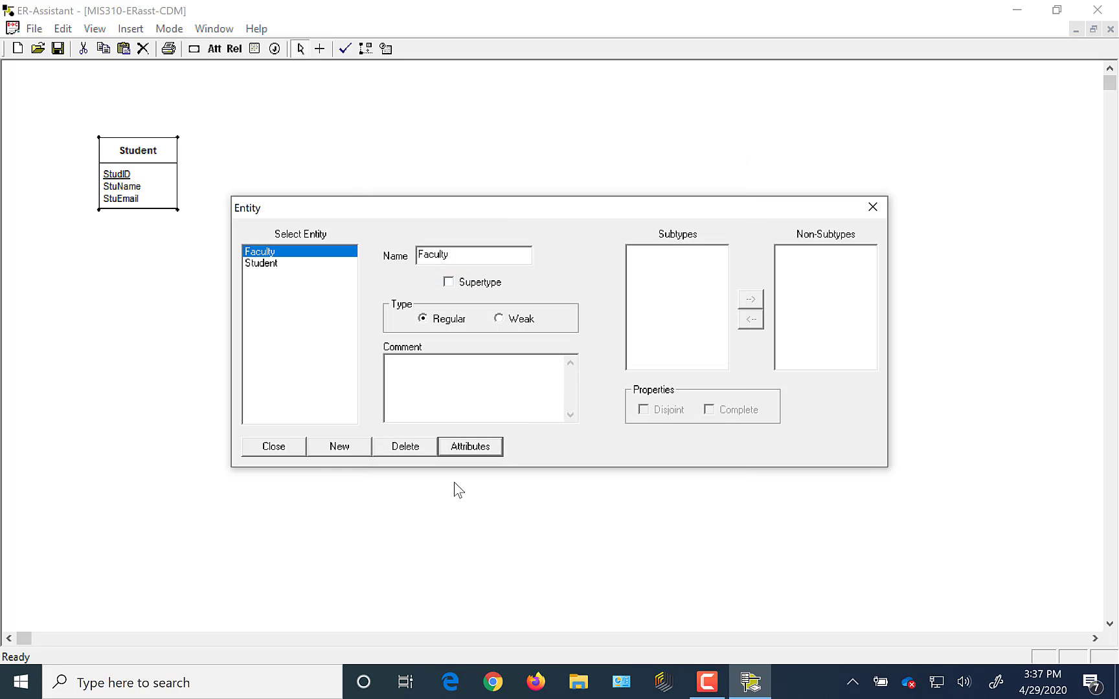
left_click(282, 451)
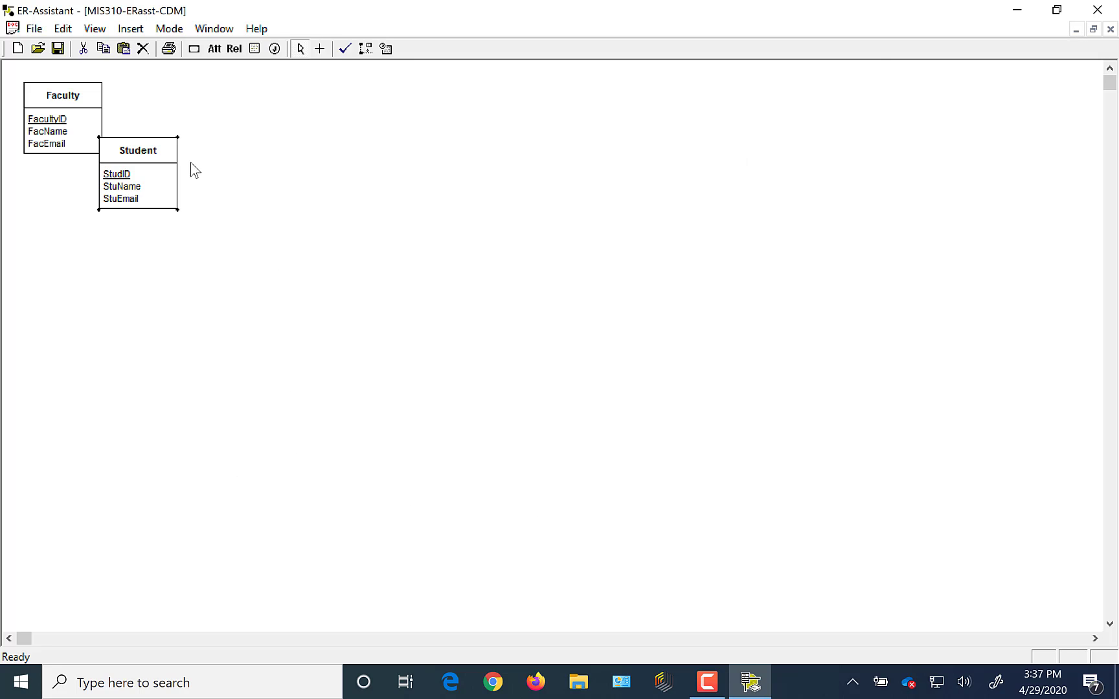
left_click_drag(49, 96, 432, 148)
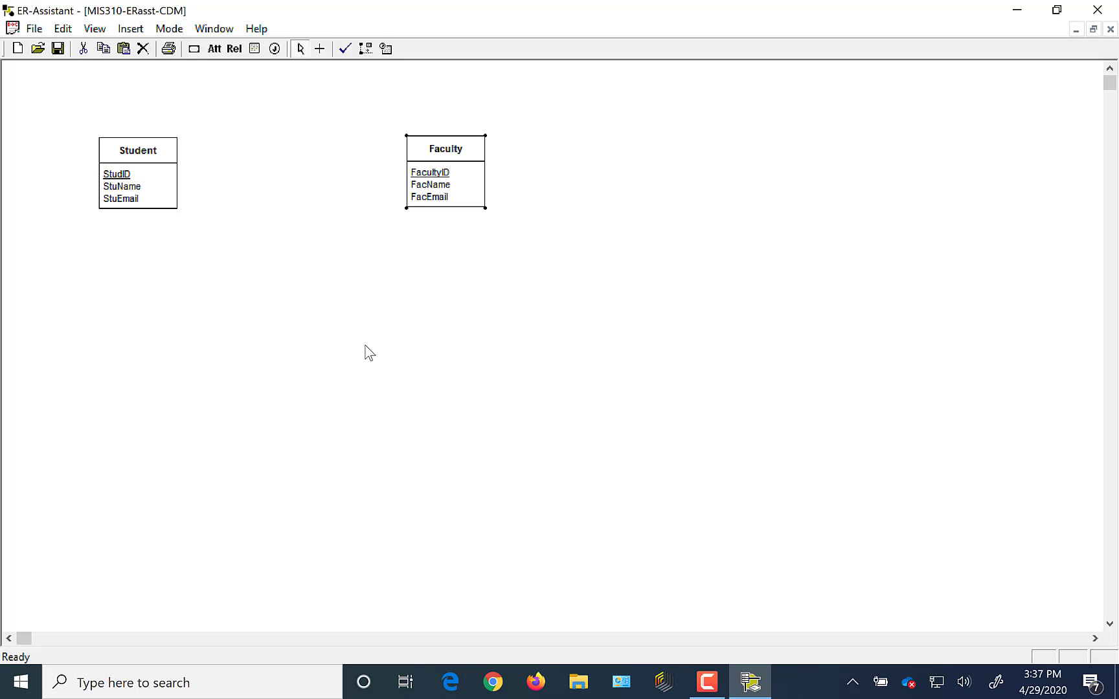
Create a new regular entity named Course and open its attribute list.
left_click(194, 51)
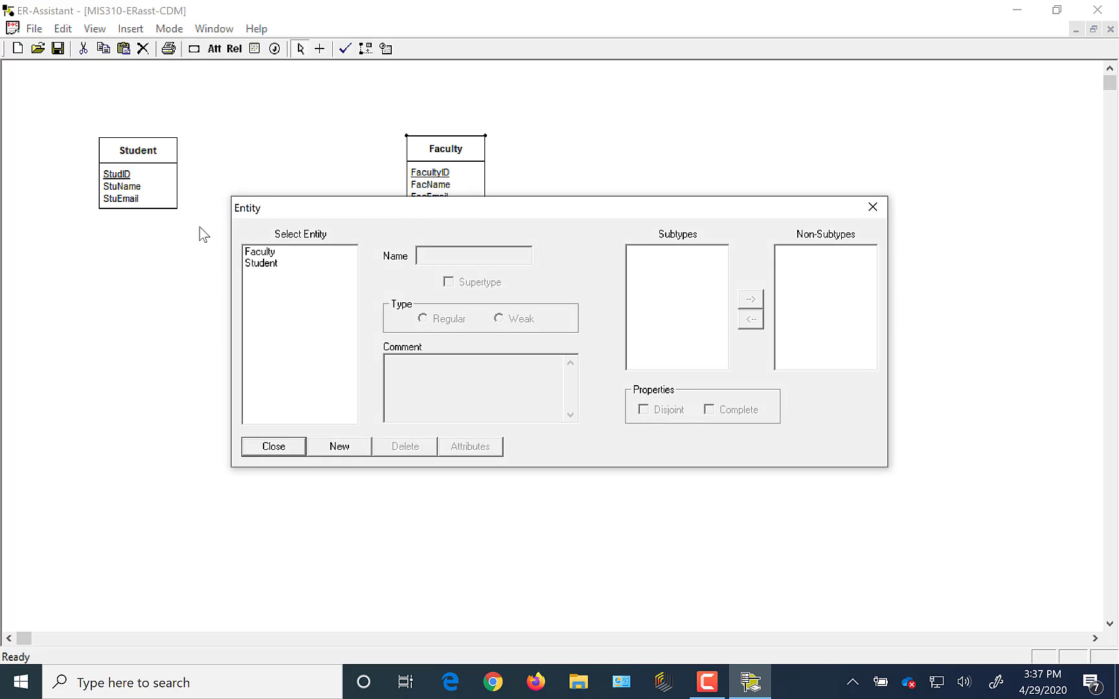
left_click(353, 453)
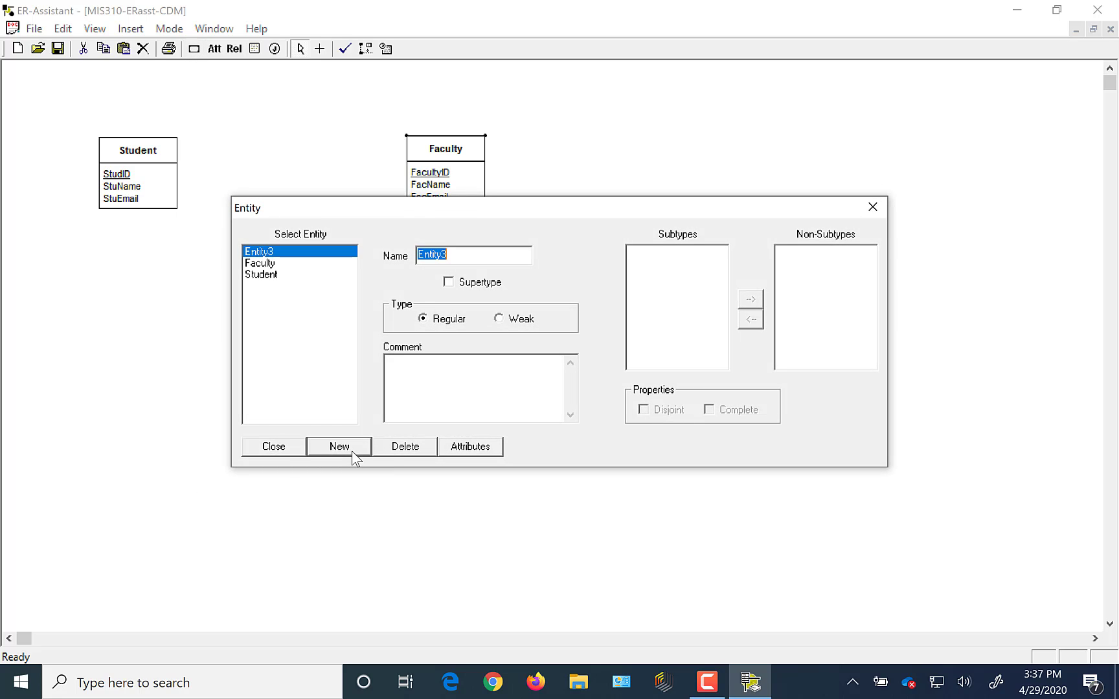
type("Course")
left_click(483, 448)
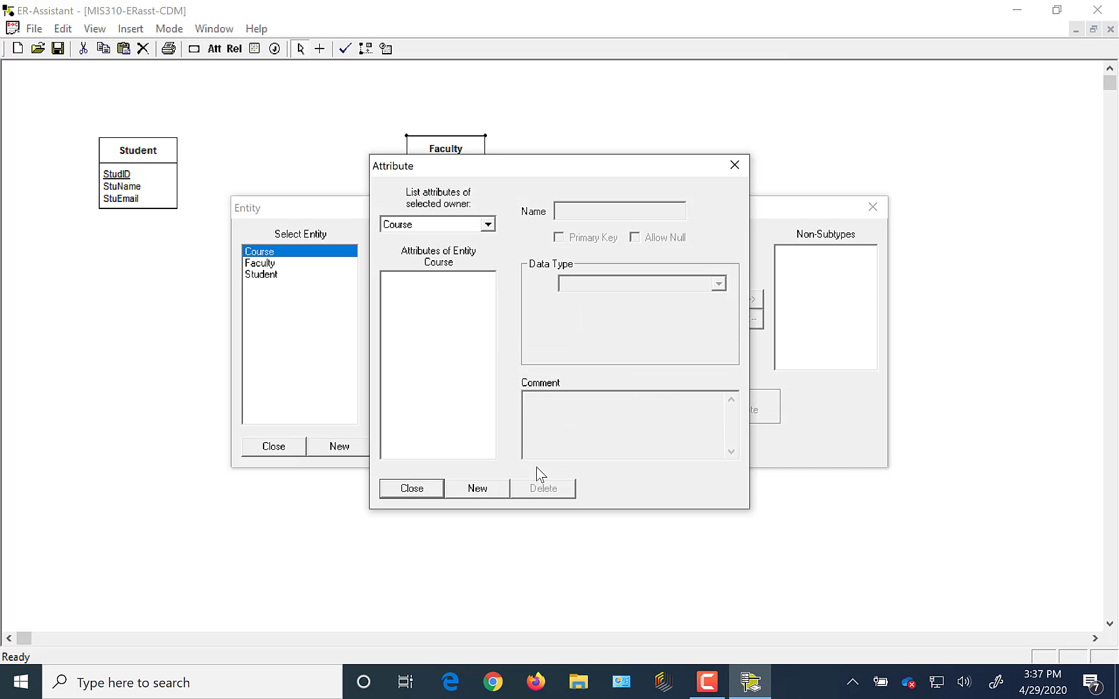
Add a CourseID attribute to the Course entity with data type CHAR and length 5, without marking it as primary key.
left_click(491, 487)
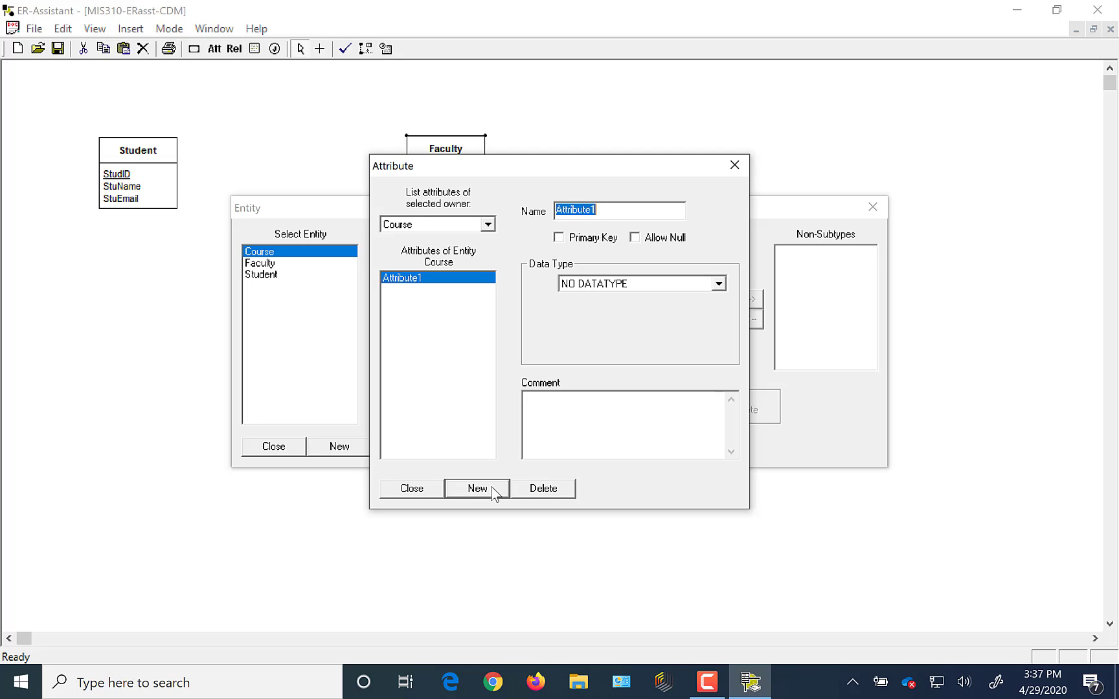
type("CourseID")
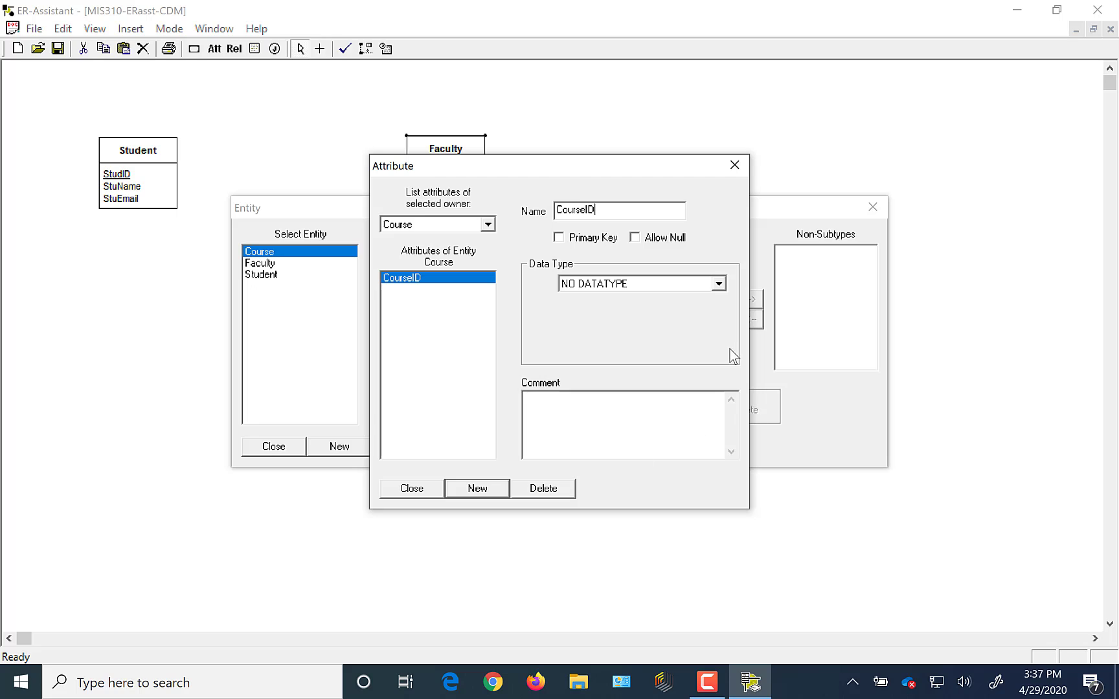
left_click(719, 285)
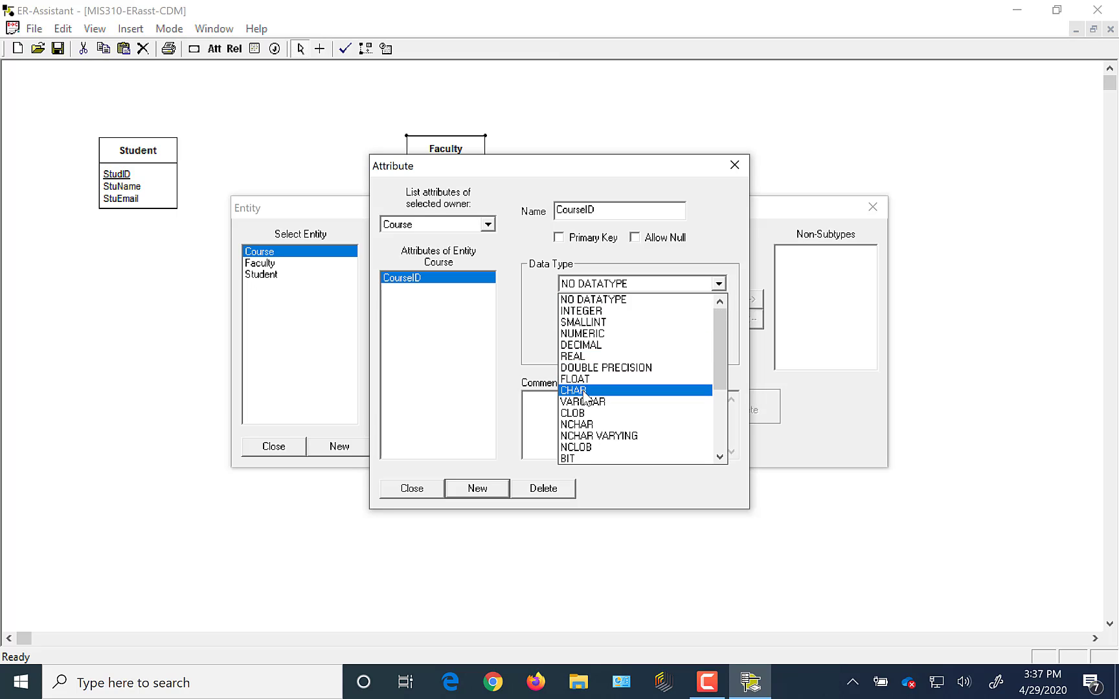
left_click(603, 390)
left_click(707, 314)
type("5")
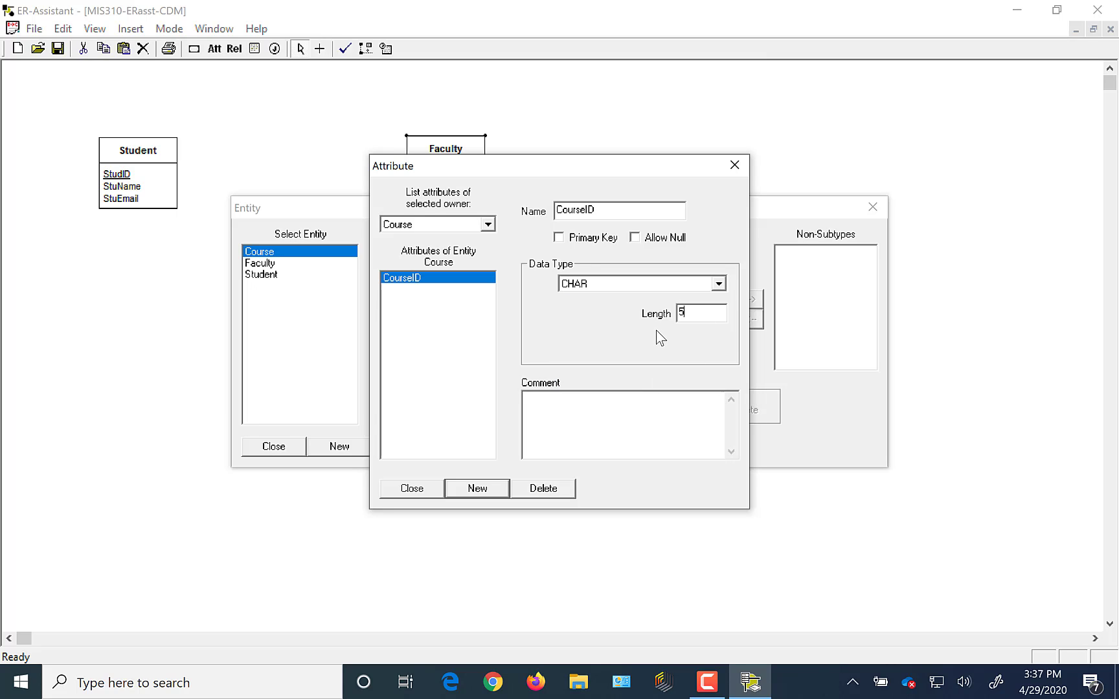
Add a CRSname attribute to the Course entity with data type CHAR and length 15.
left_click(475, 490)
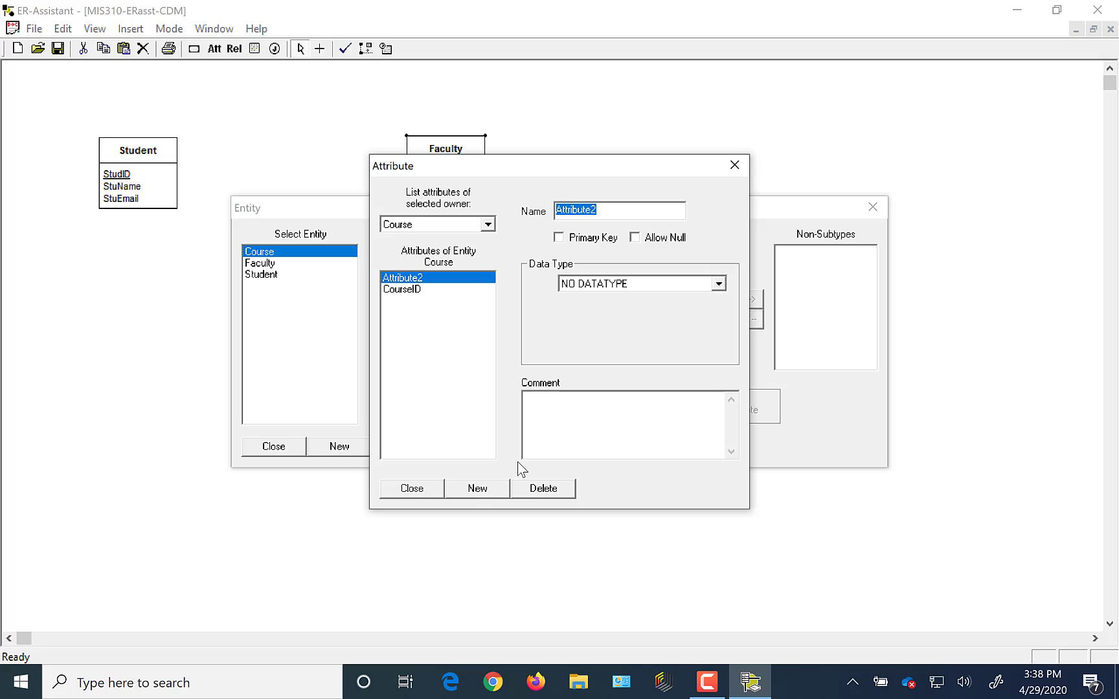
type("CR")
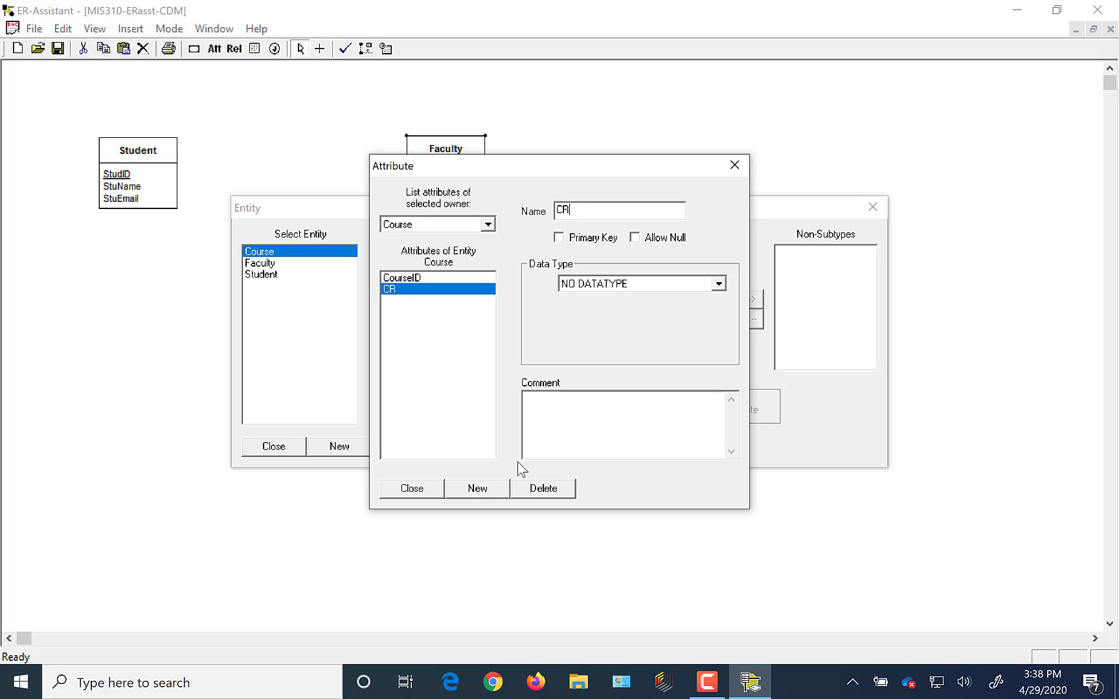
type("Sname")
left_click(718, 284)
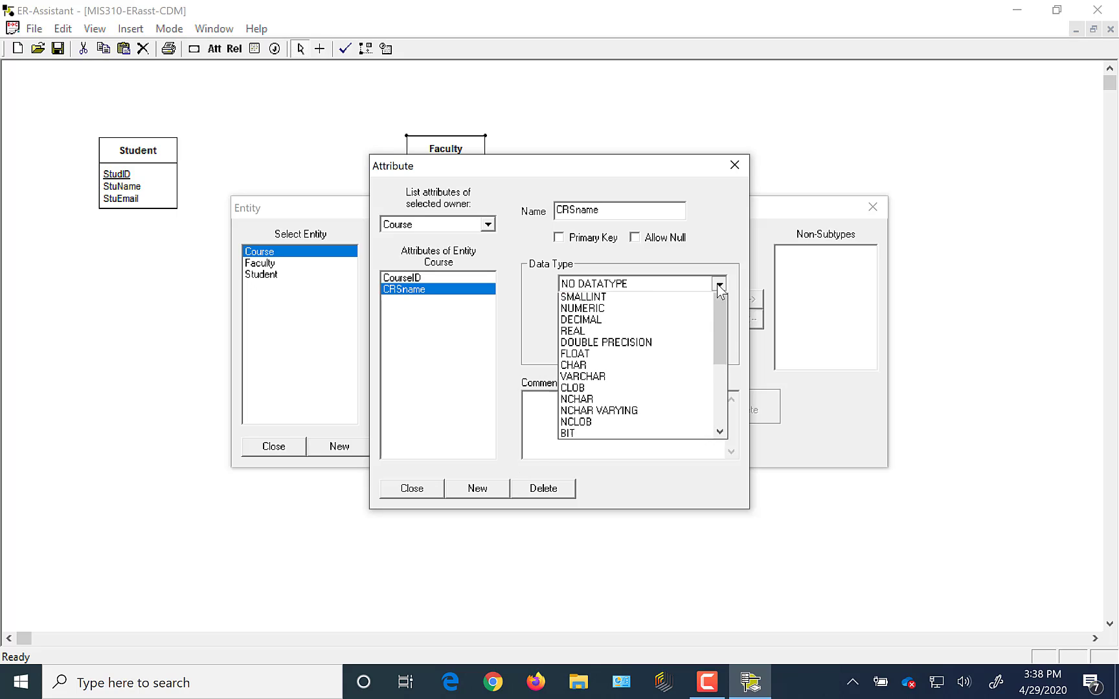
left_click(584, 391)
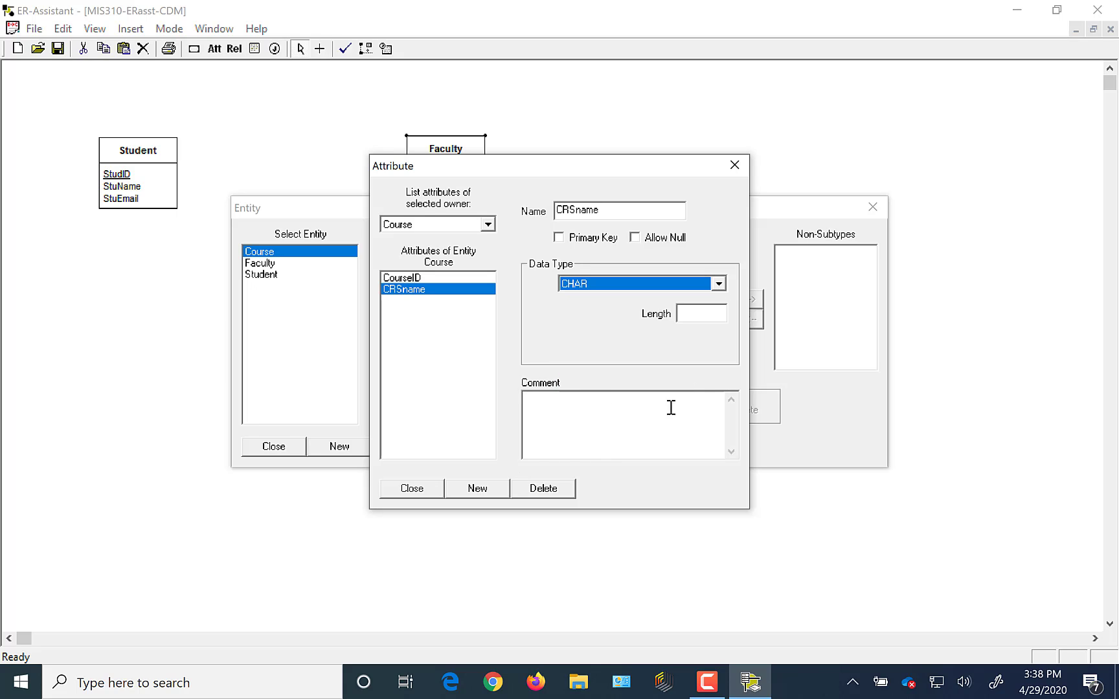
left_click(699, 311)
type("15")
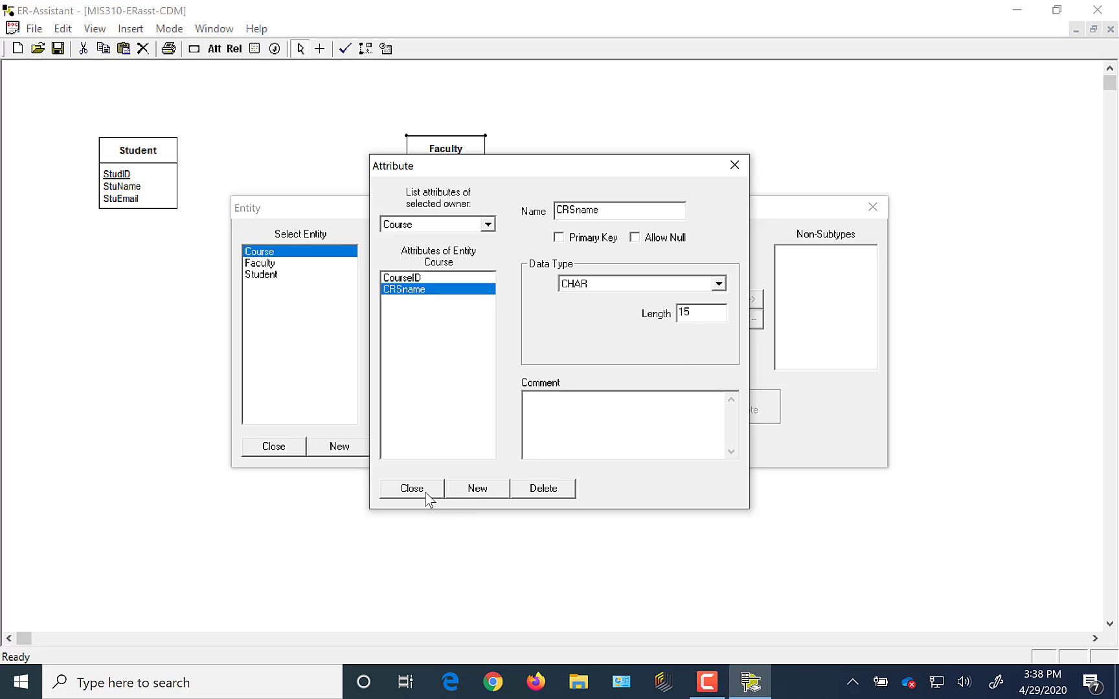
Add a CRScredit attribute with data type INTEGER to the Course entity and finish the entity definition.
left_click(478, 492)
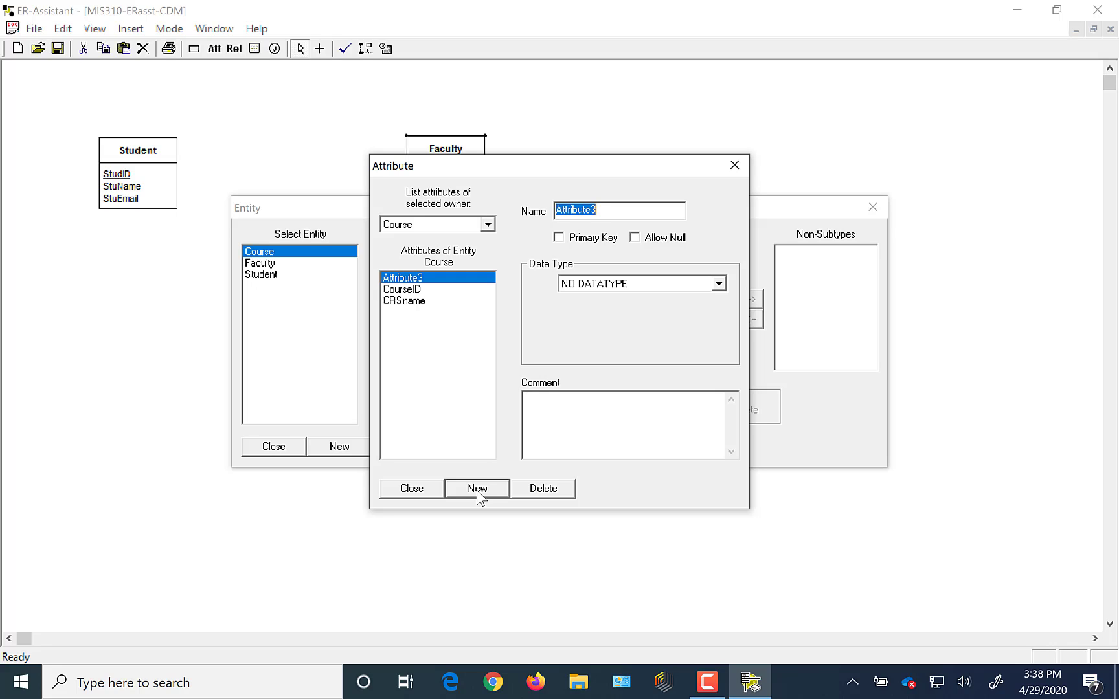
type("CRScred")
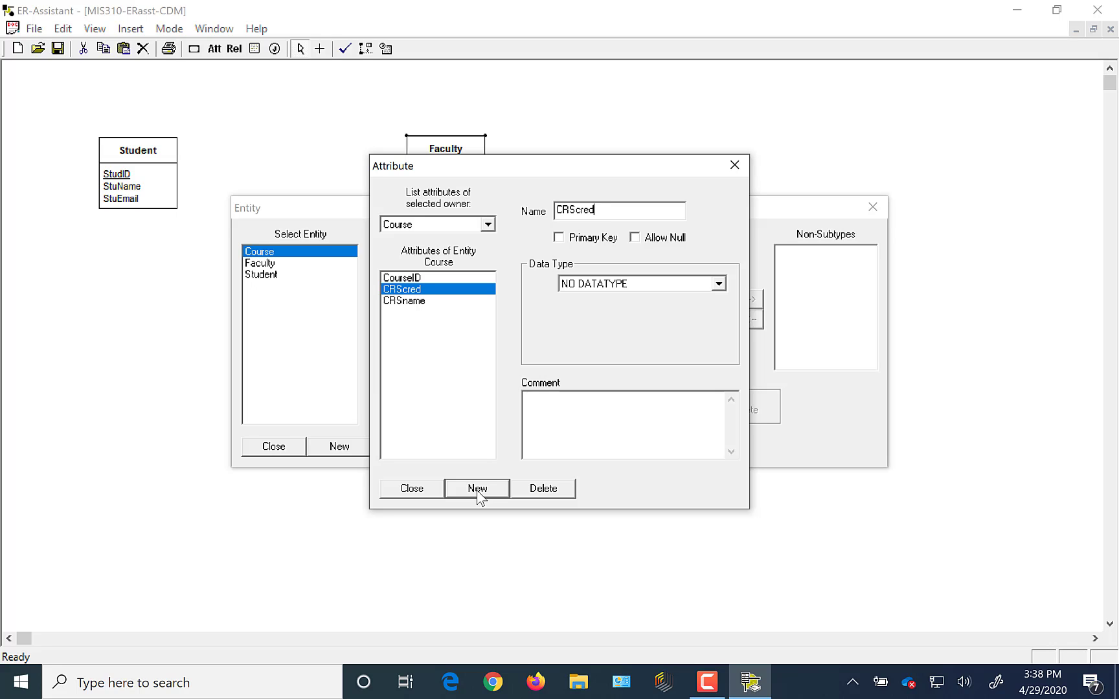
type("it")
left_click(719, 283)
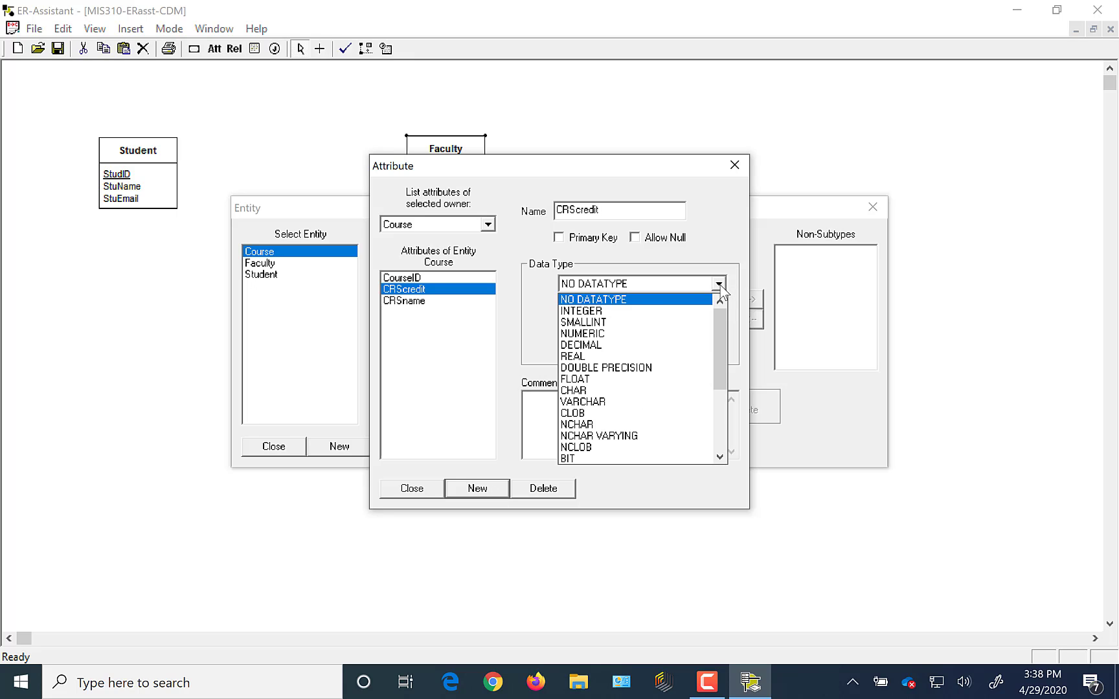
left_click(585, 334)
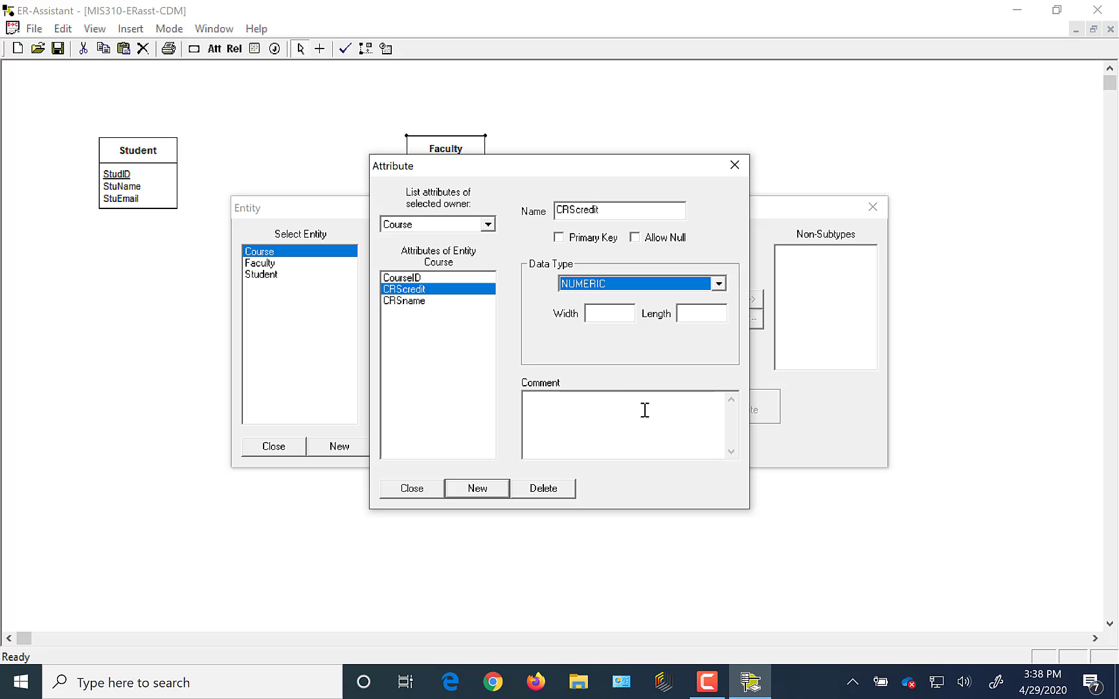
left_click(719, 284)
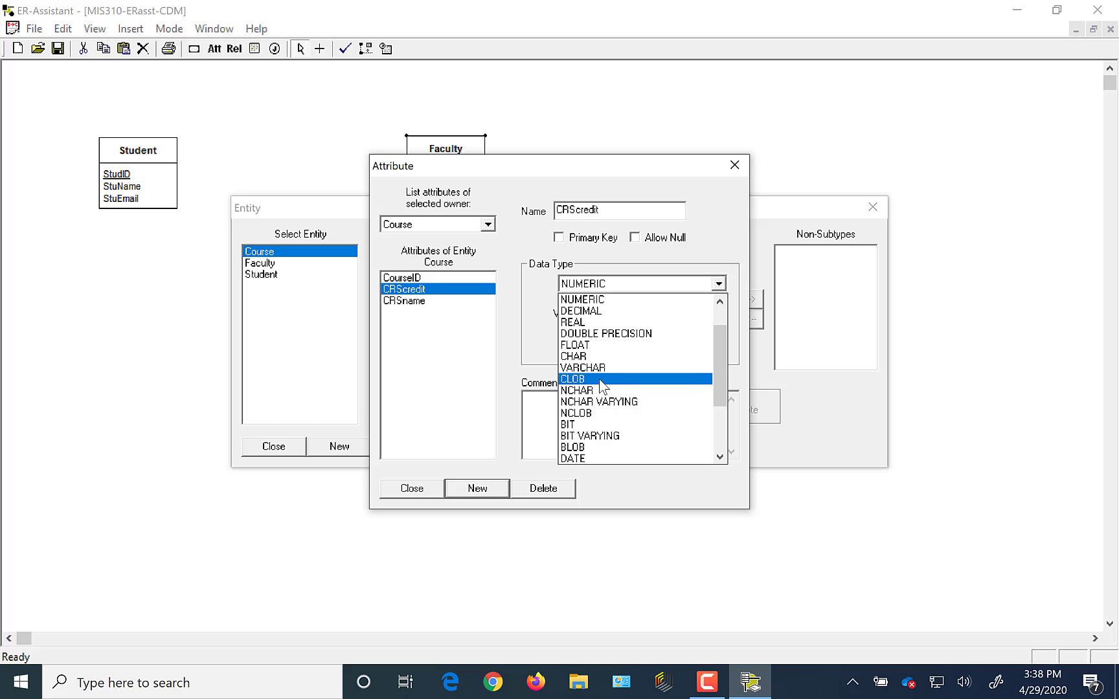
left_click_drag(714, 359, 662, 344)
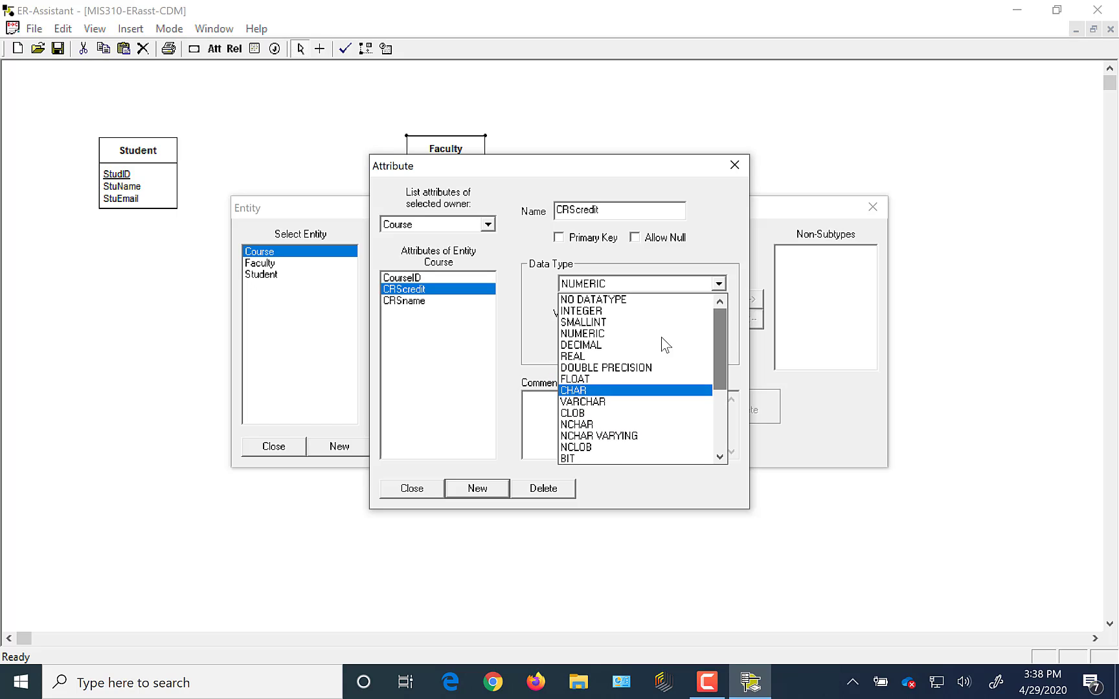
left_click(583, 312)
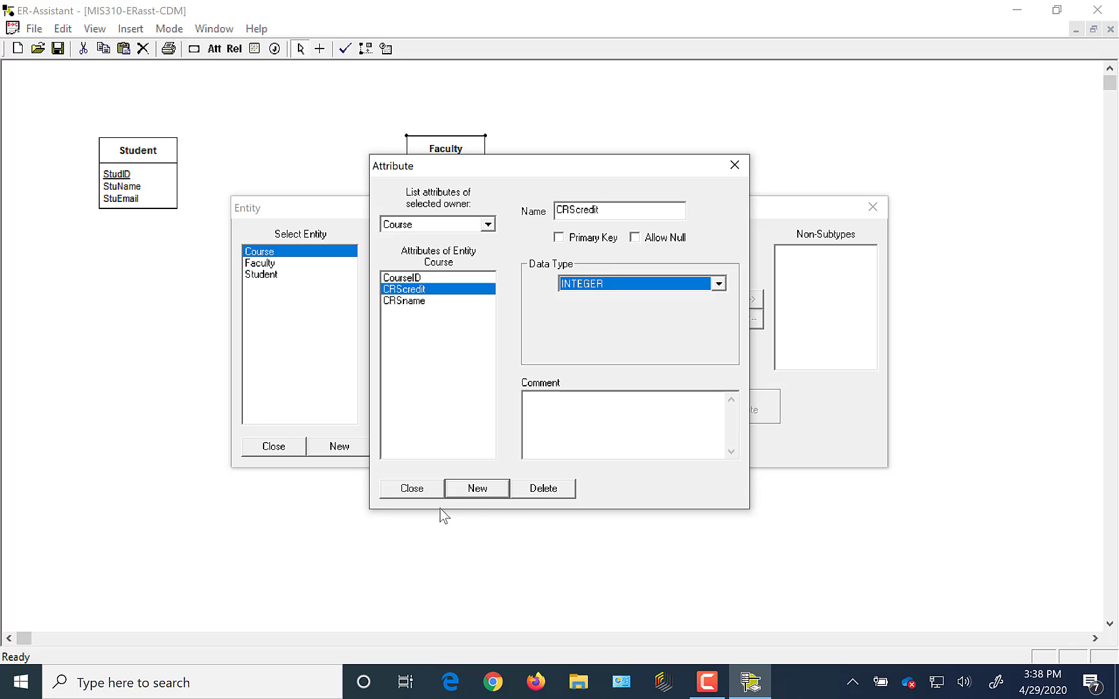
left_click(417, 491)
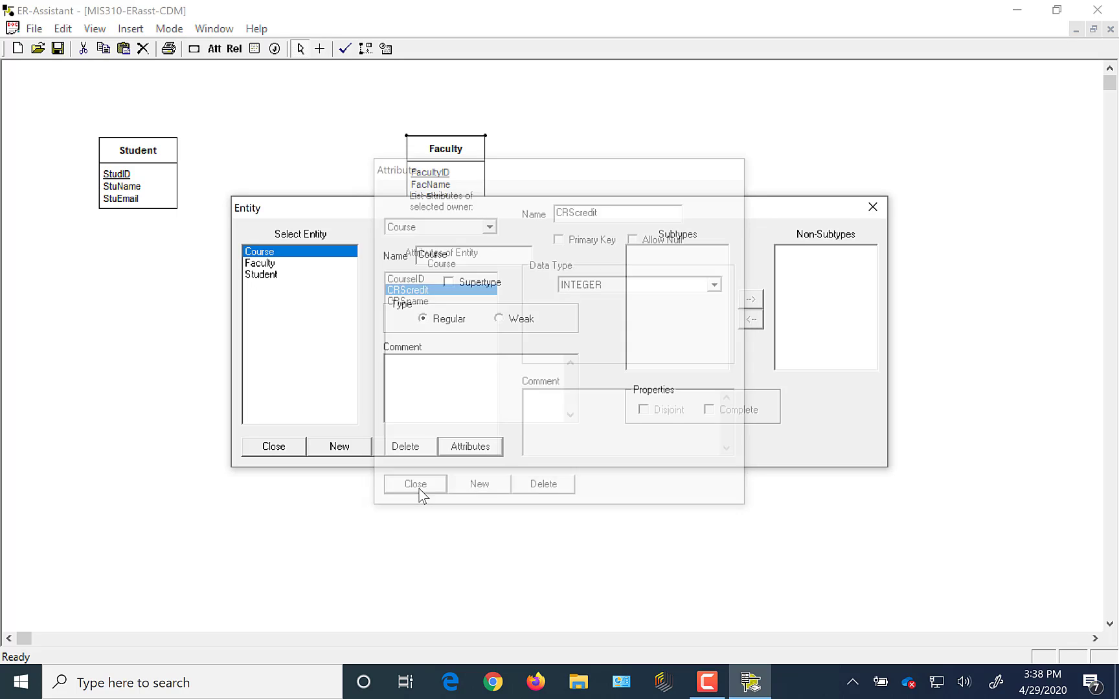
left_click(267, 448)
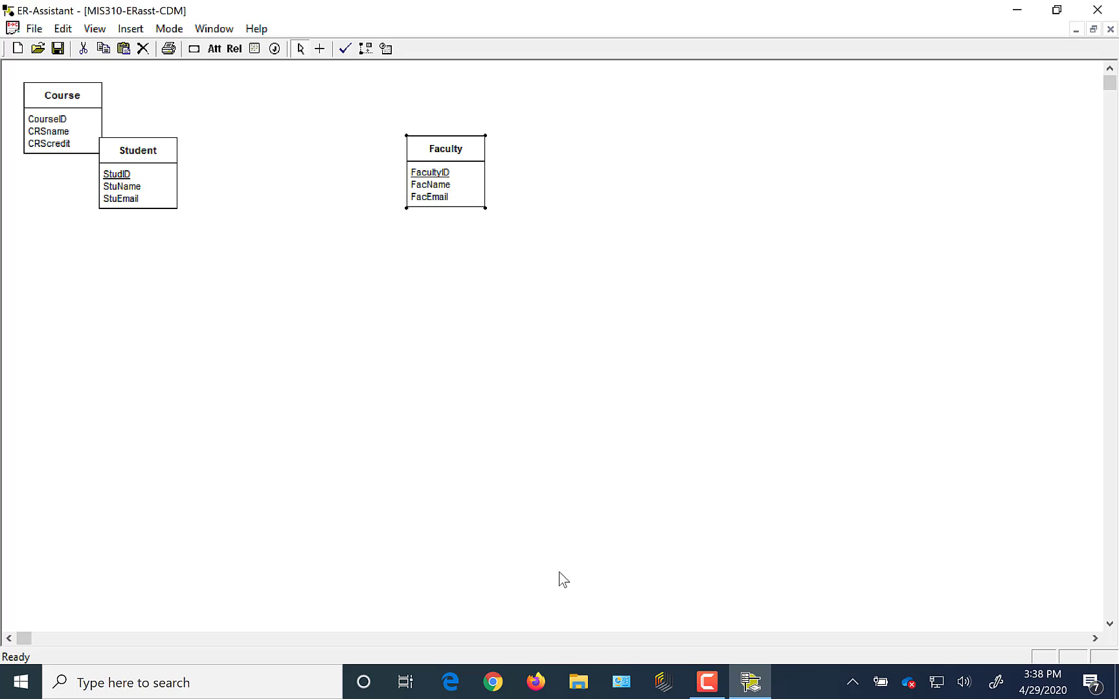
Move the Course entity below and between Student and Faculty, and create a regular relationship named Teaches.
left_click_drag(71, 96, 308, 336)
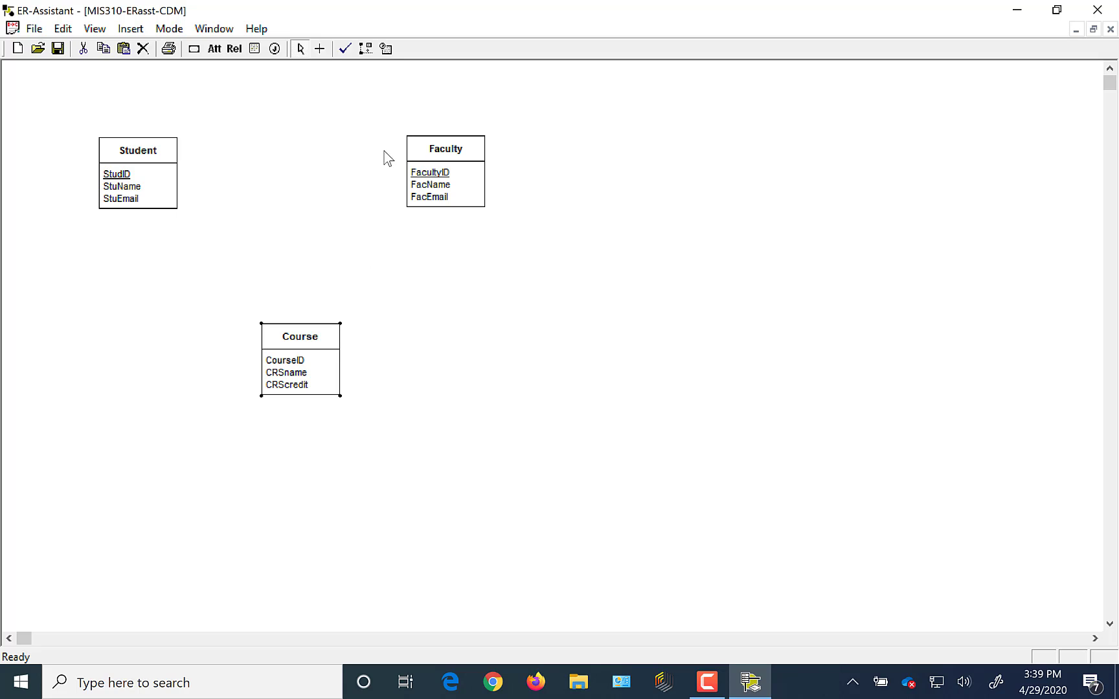
left_click(236, 50)
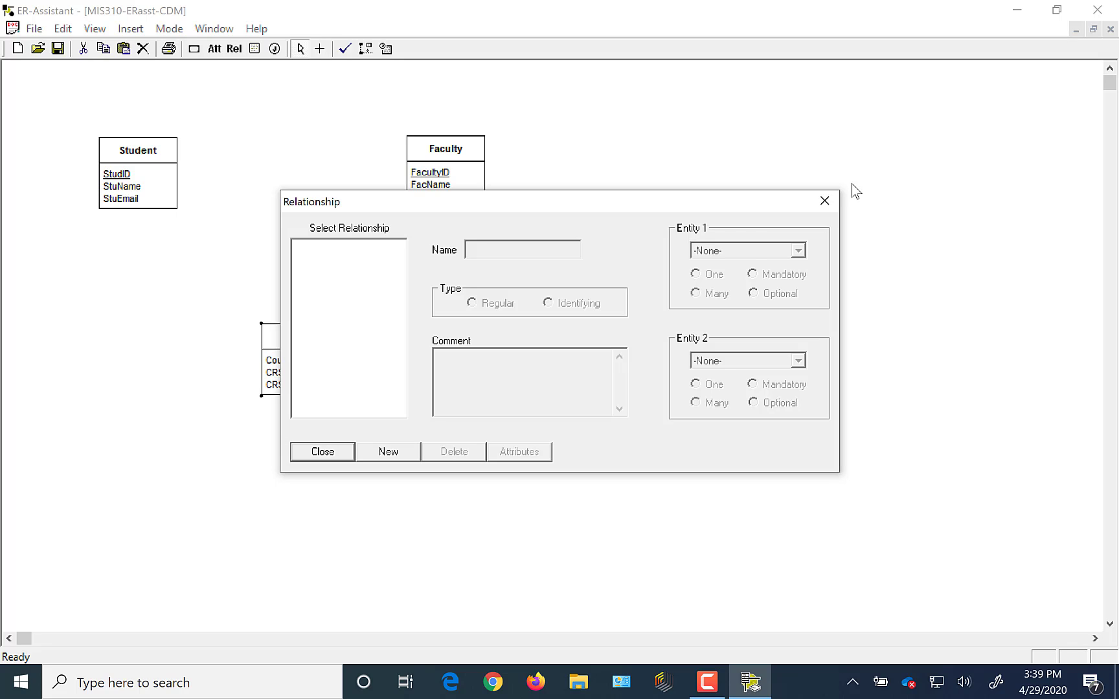
left_click_drag(588, 197, 670, 225)
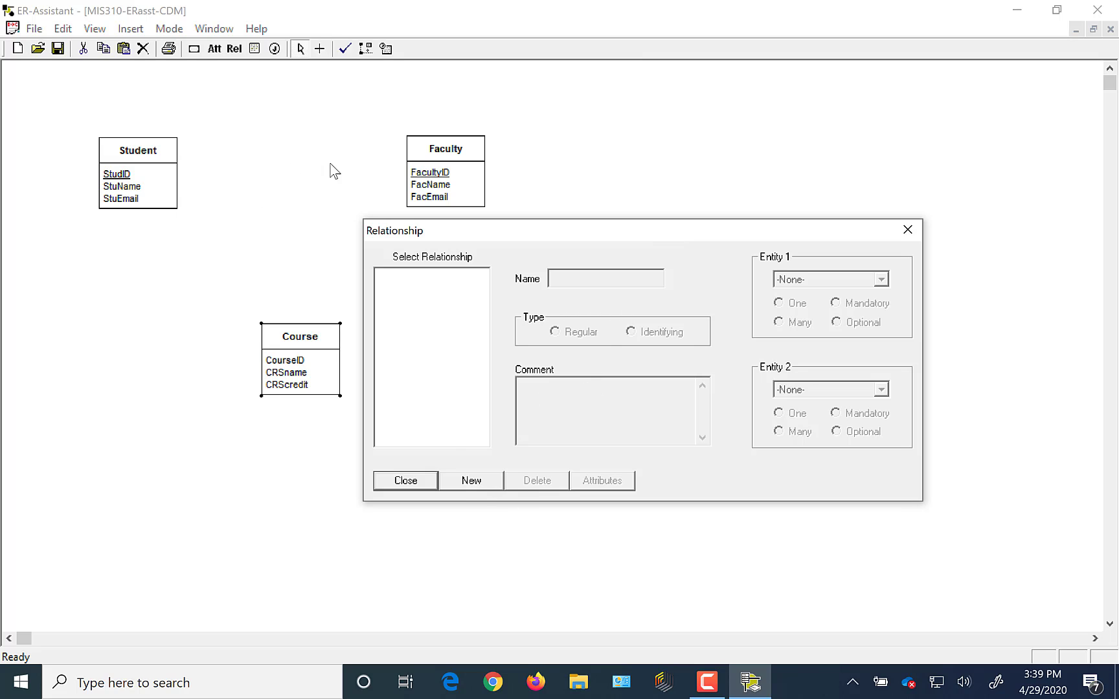
left_click(483, 485)
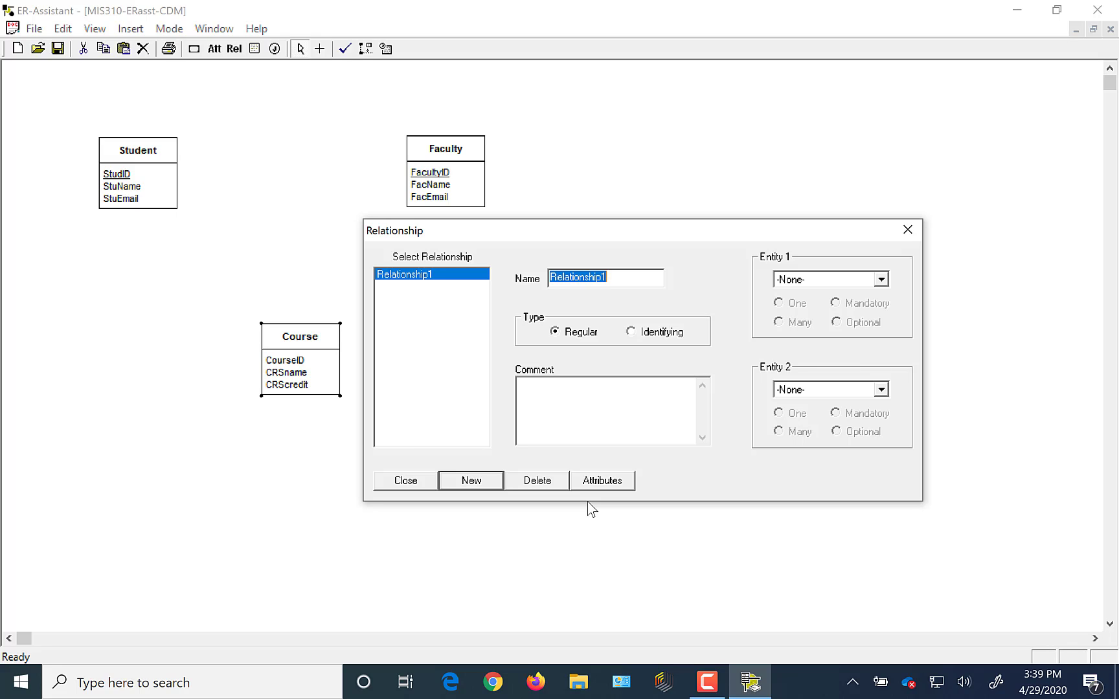
type("Teaches")
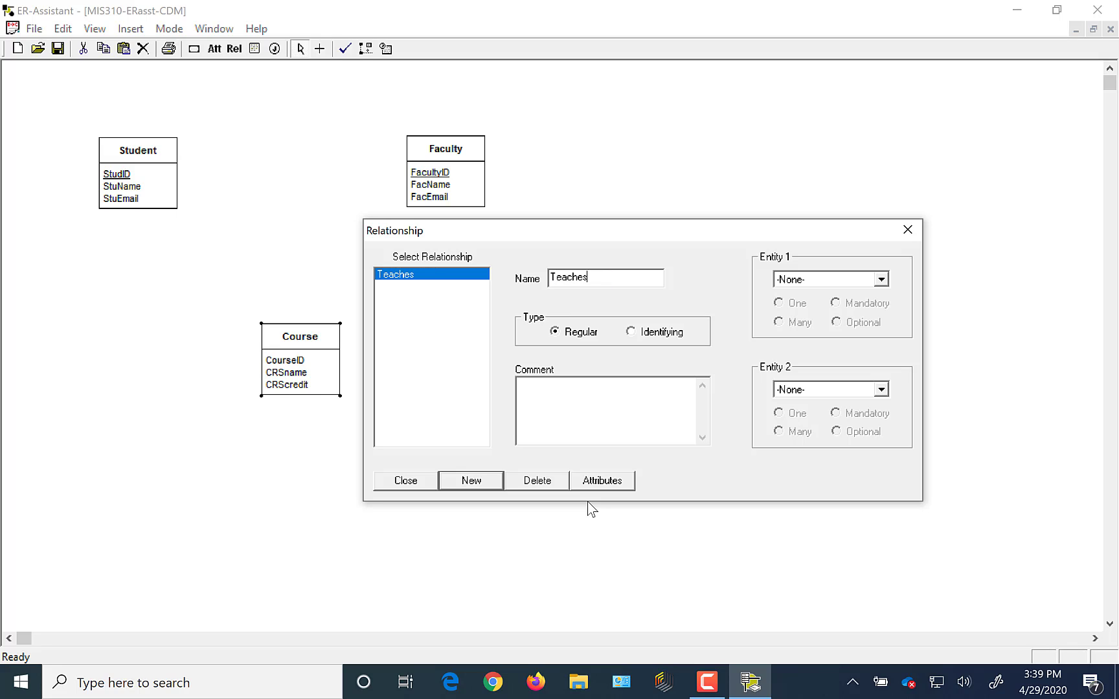
left_click(629, 333)
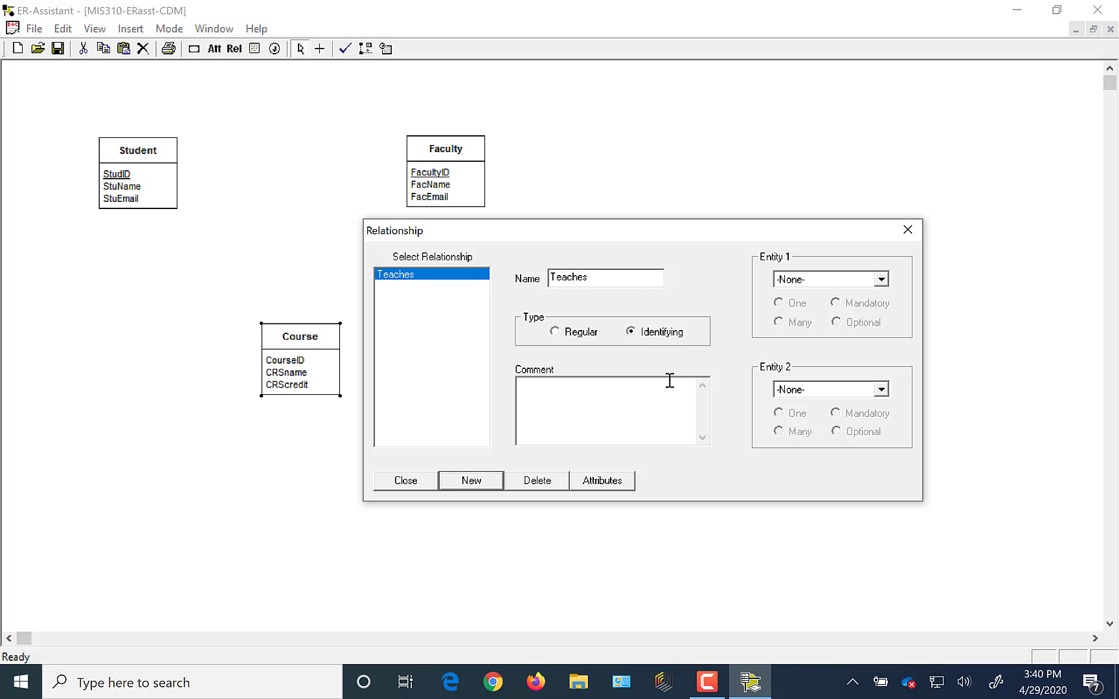
left_click(555, 332)
left_click(882, 281)
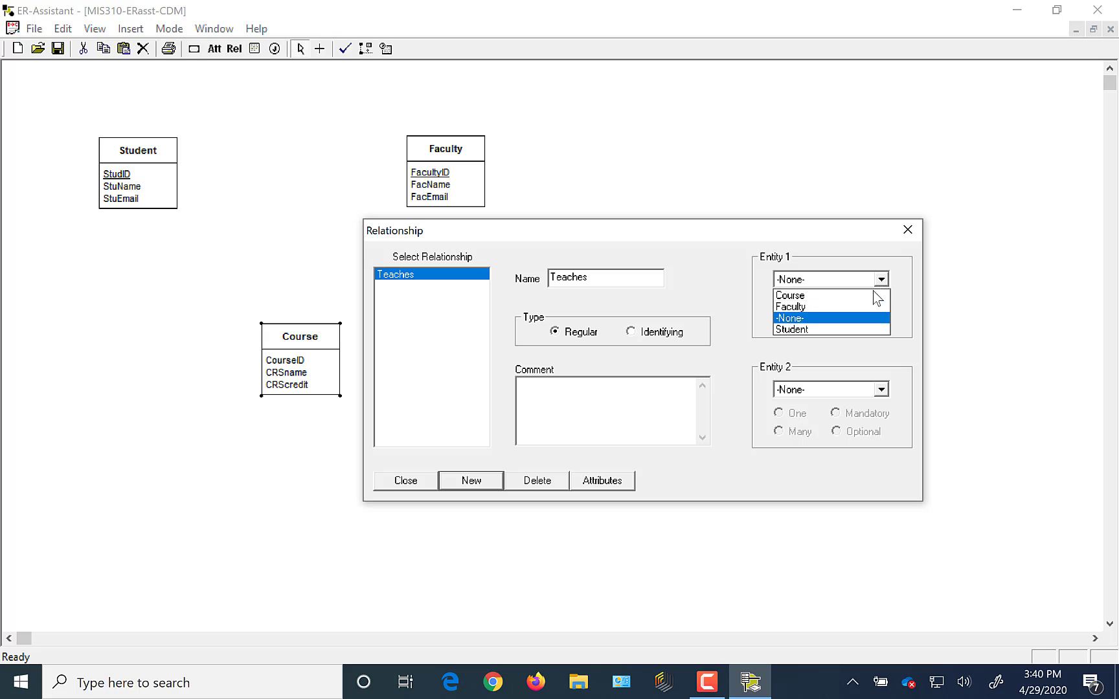
left_click(803, 330)
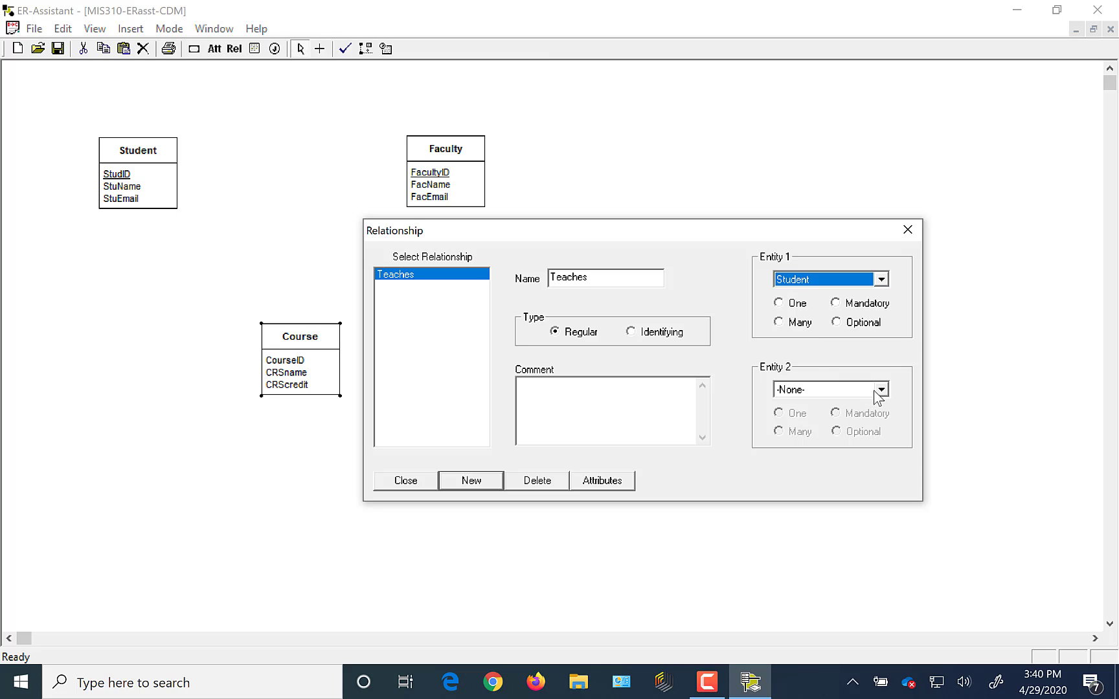
left_click(882, 389)
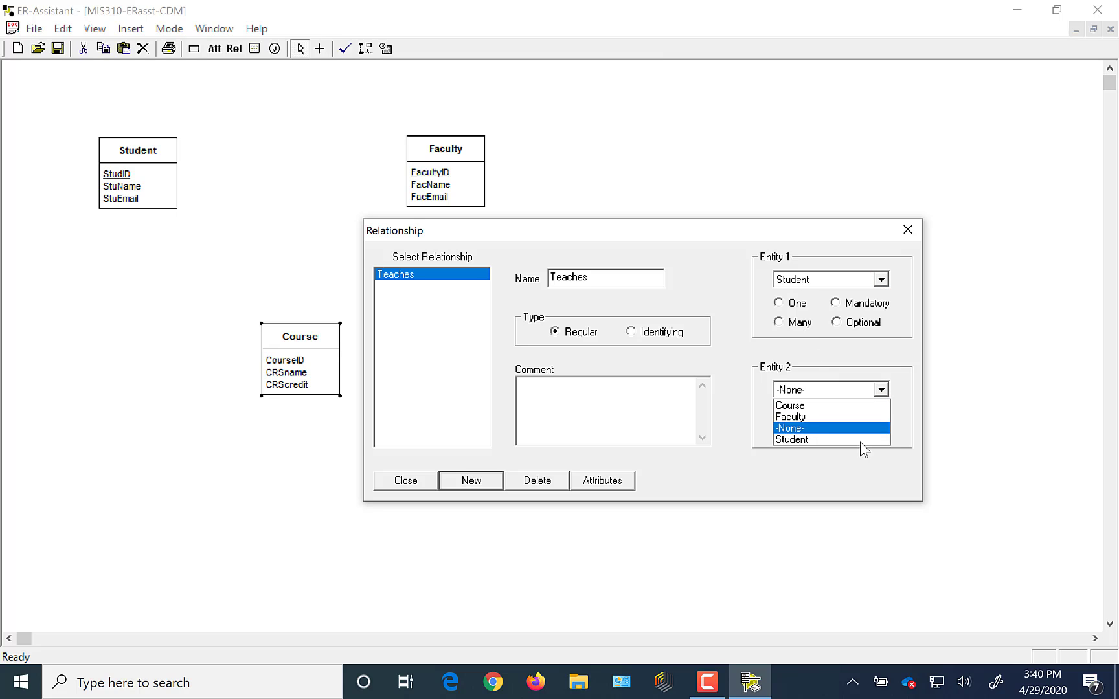
left_click(795, 417)
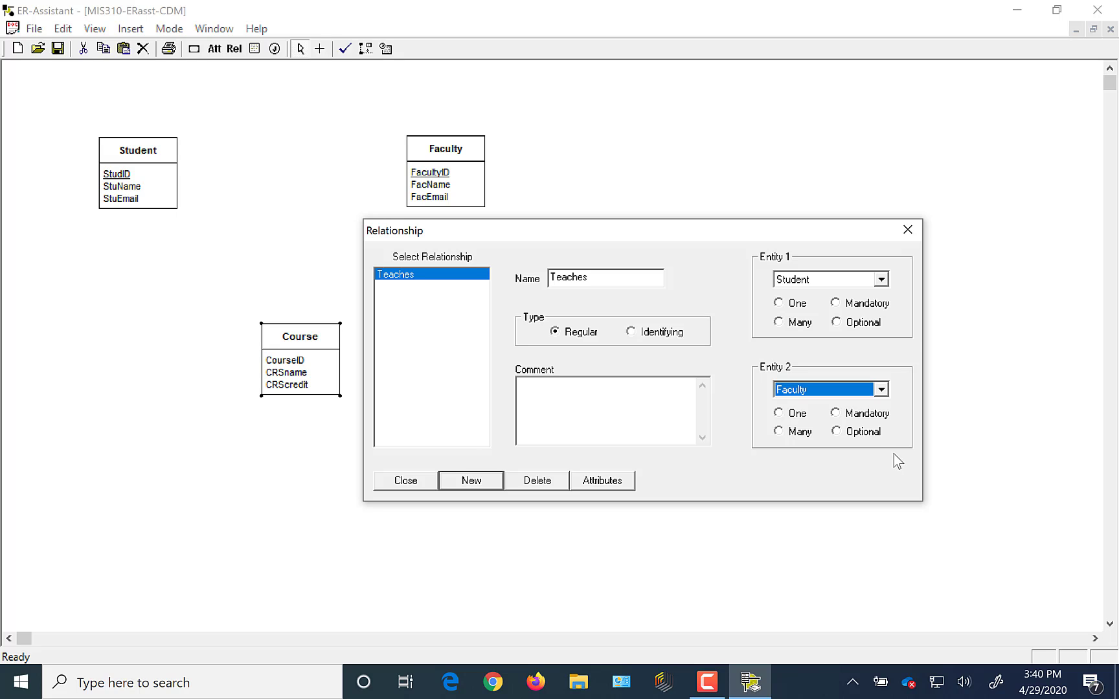
Set Faculty as Entity 1 and Student as Entity 2 of the Teaches relationship.
left_click(881, 280)
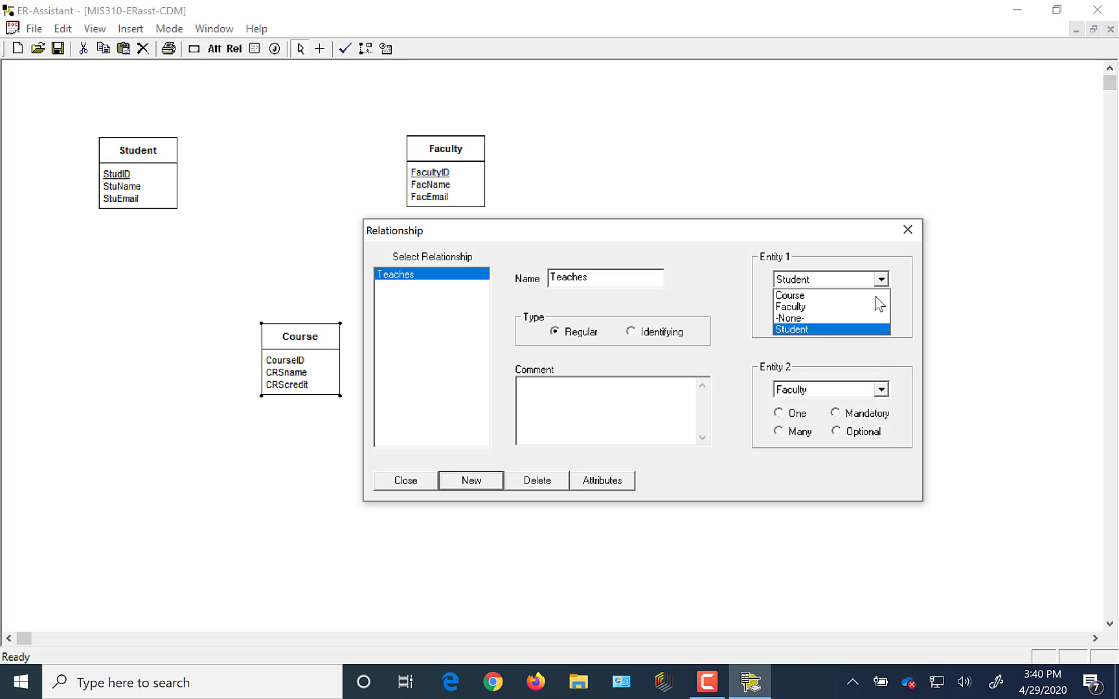
left_click(792, 307)
left_click(881, 389)
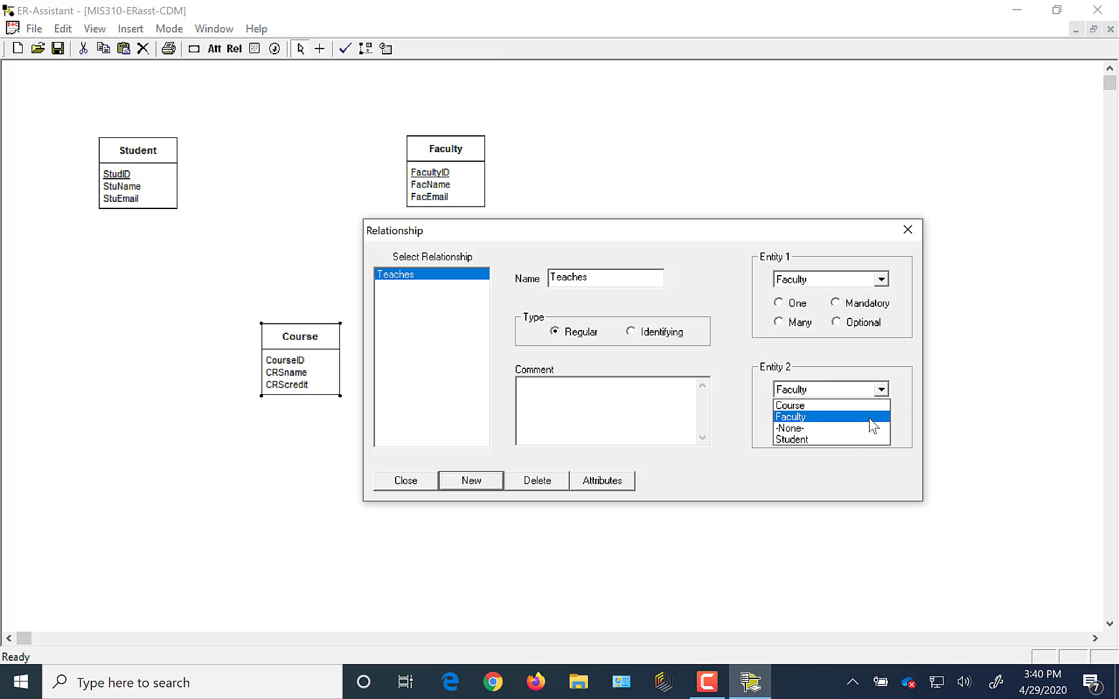
left_click(800, 440)
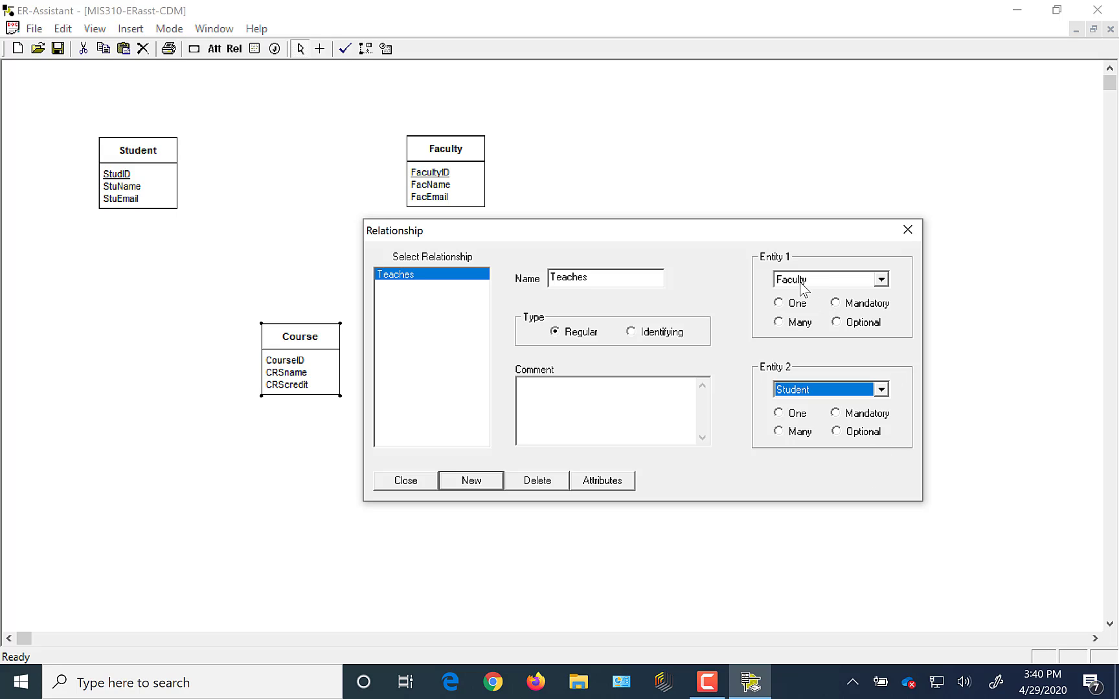
Make both sides of the Teaches relationship Many and Optional, and place its label midway between Student and Faculty.
left_click(778, 431)
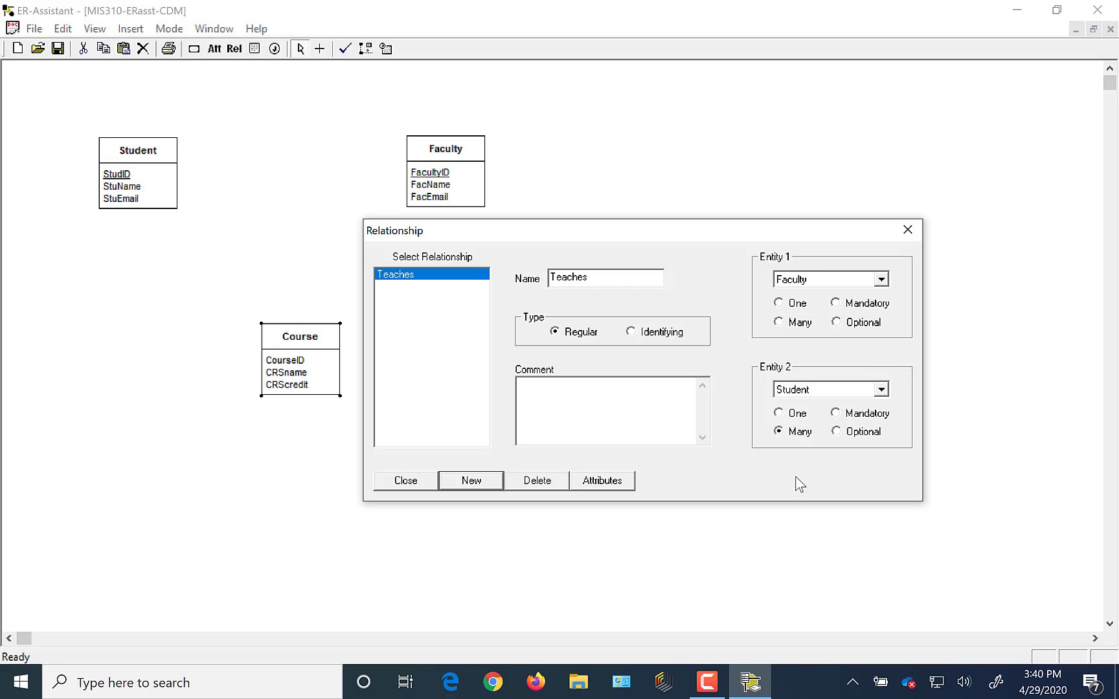
left_click(837, 433)
left_click(836, 323)
left_click(779, 323)
left_click(406, 486)
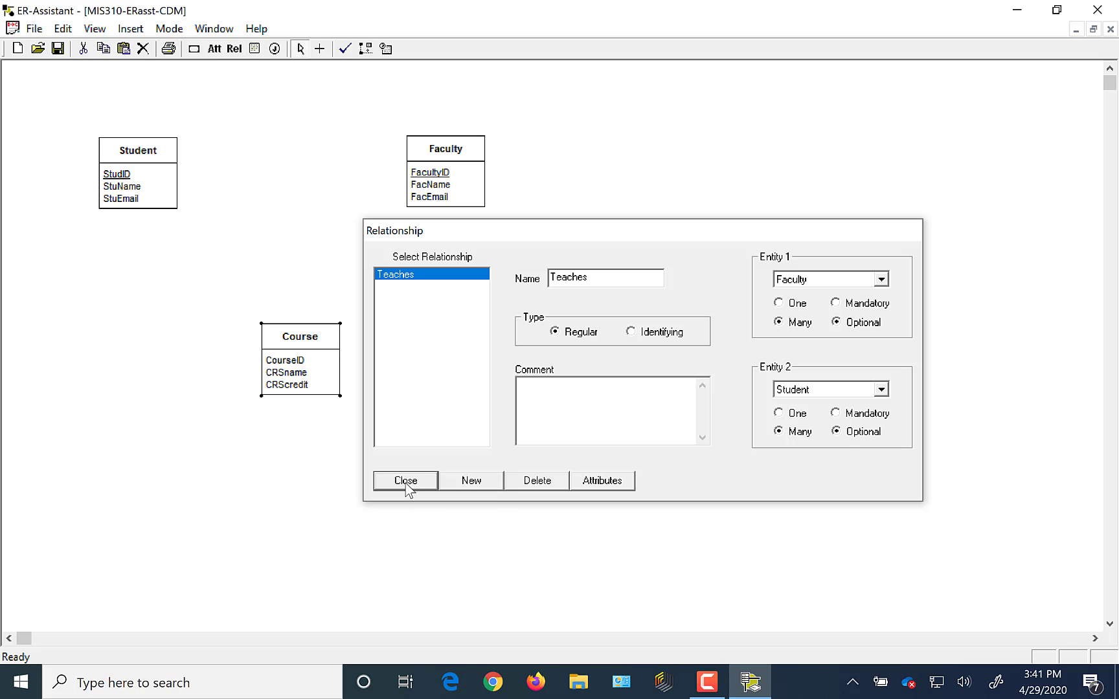
left_click_drag(34, 83, 288, 171)
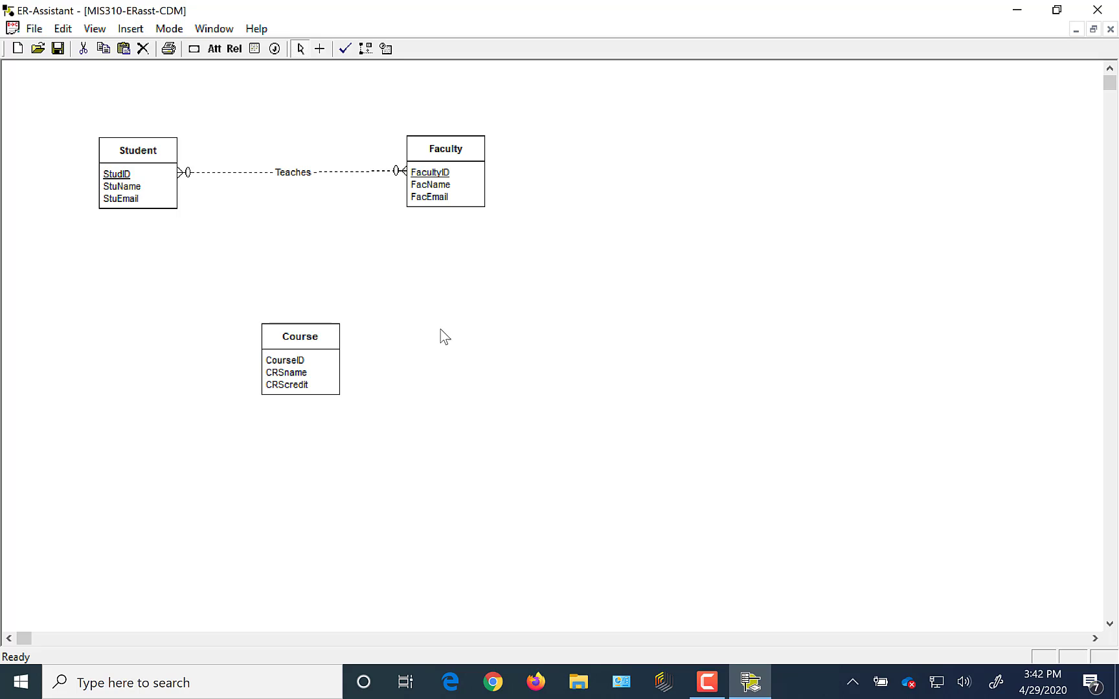
Create a regular relationship named Offers with Faculty as Entity 1 and Course as Entity 2.
left_click(236, 49)
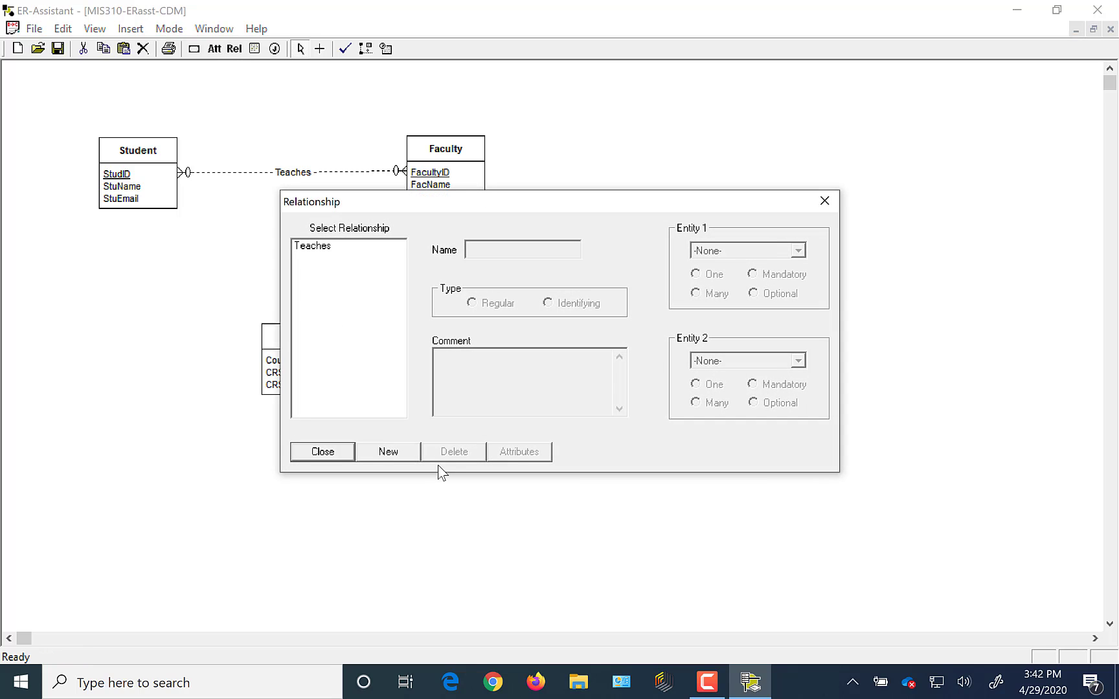
left_click_drag(578, 209, 755, 205)
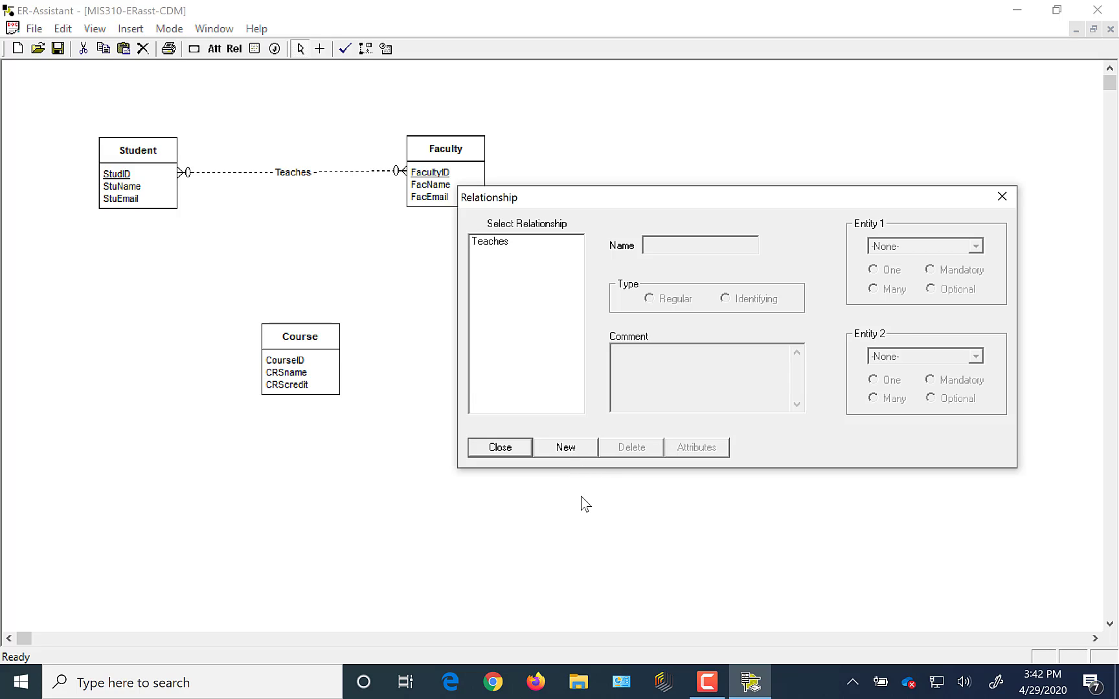
left_click(565, 450)
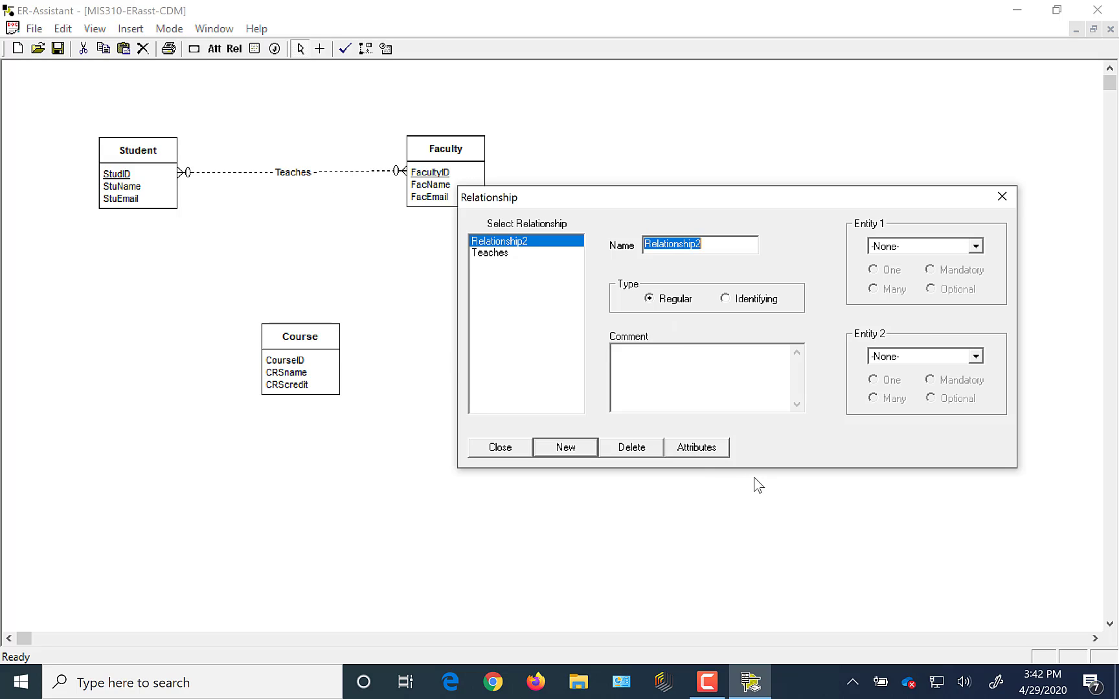
type("Offers")
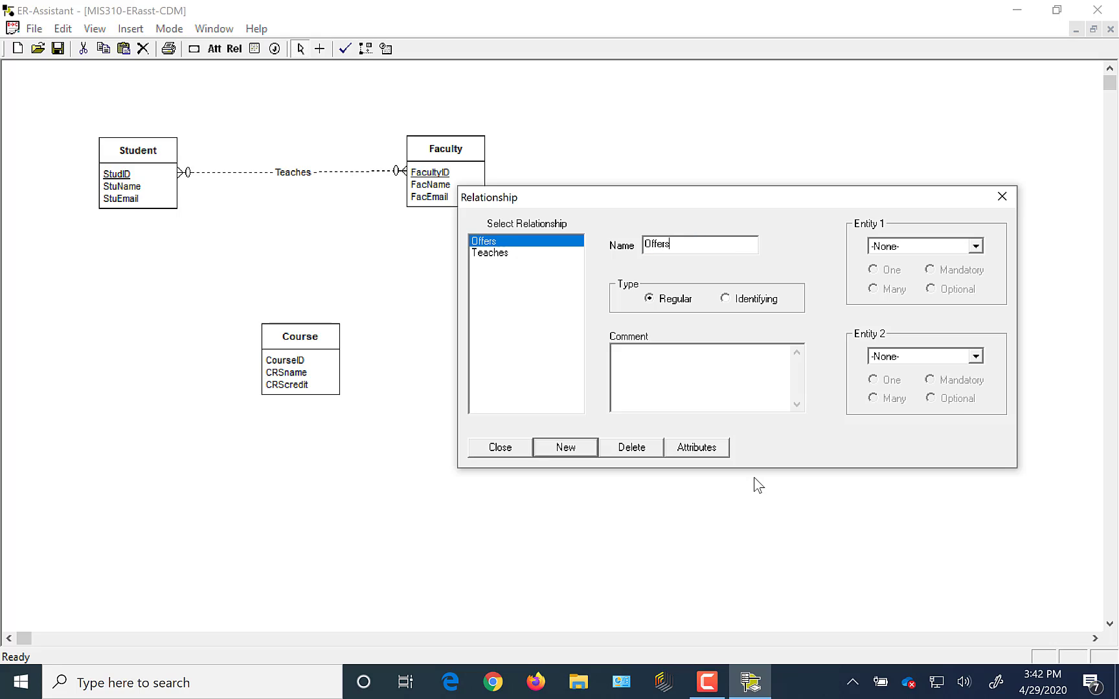
left_click(976, 247)
left_click(897, 274)
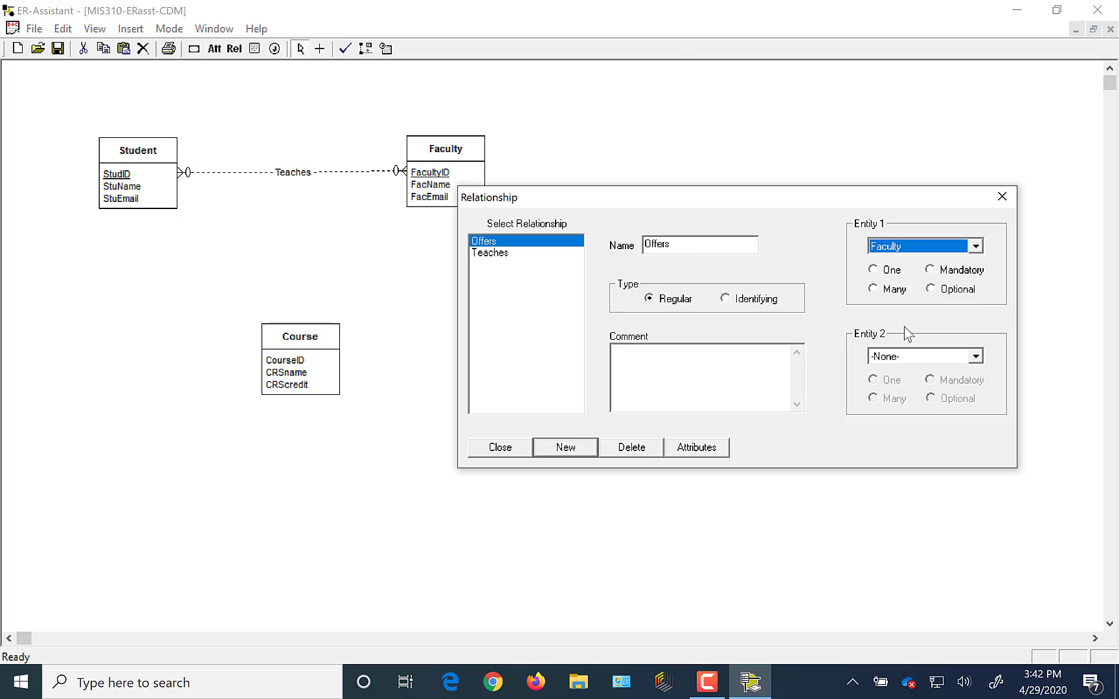
left_click(975, 357)
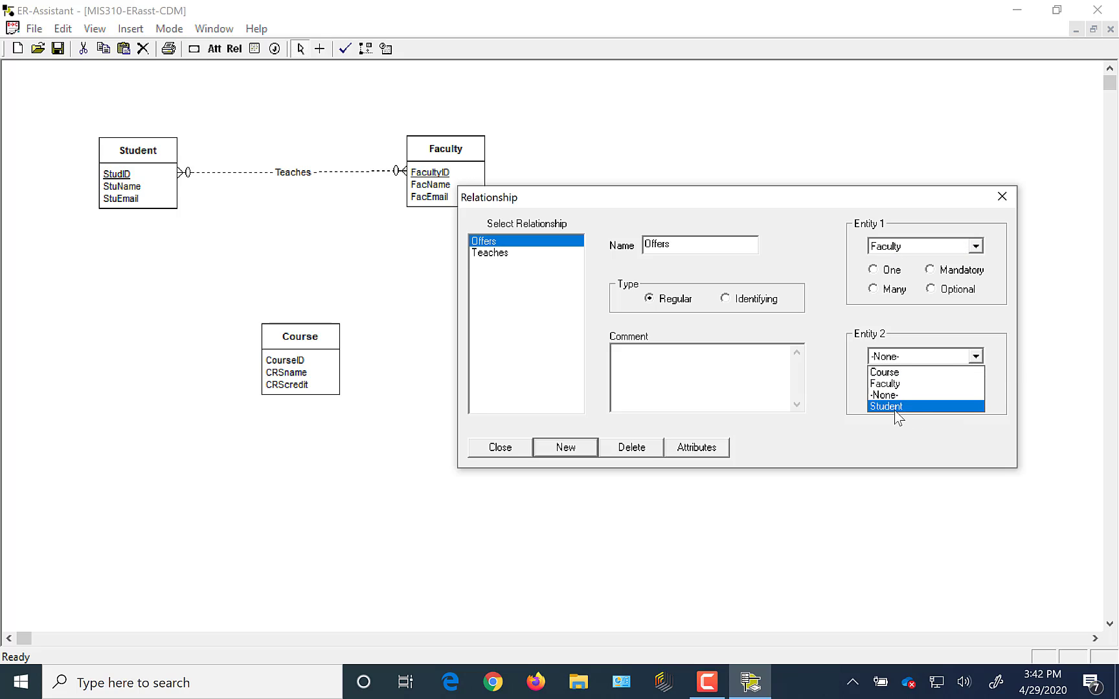
left_click(888, 373)
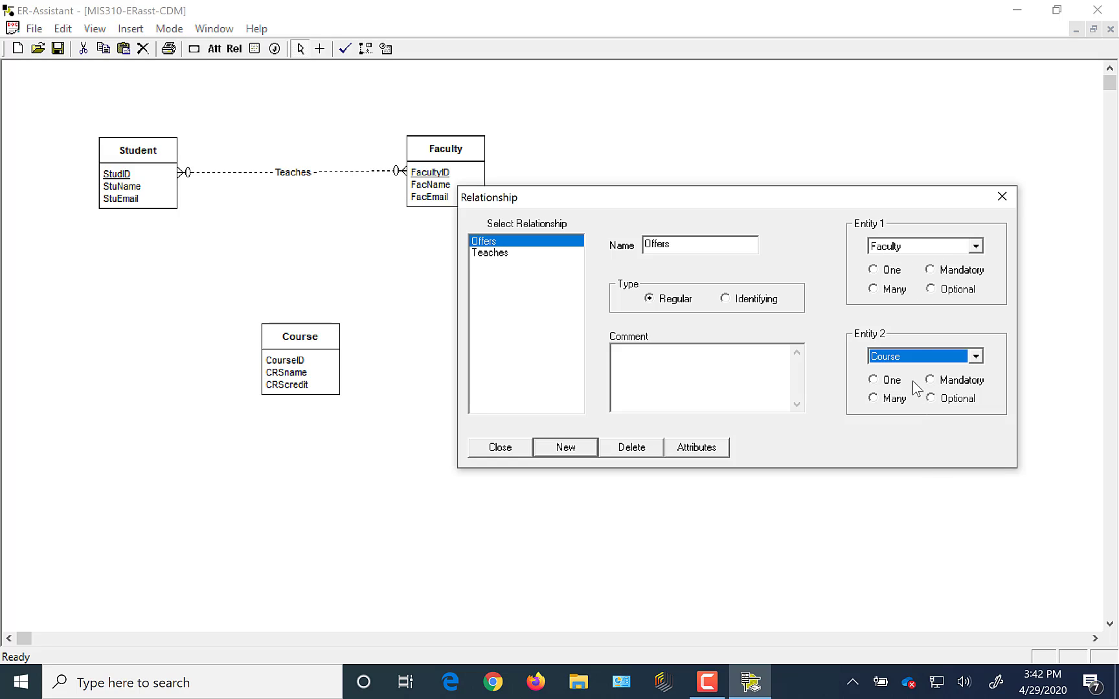
Make Offers One and Optional for Faculty, Many and Optional for Course, and place its label below Faculty, level with Course.
left_click(931, 398)
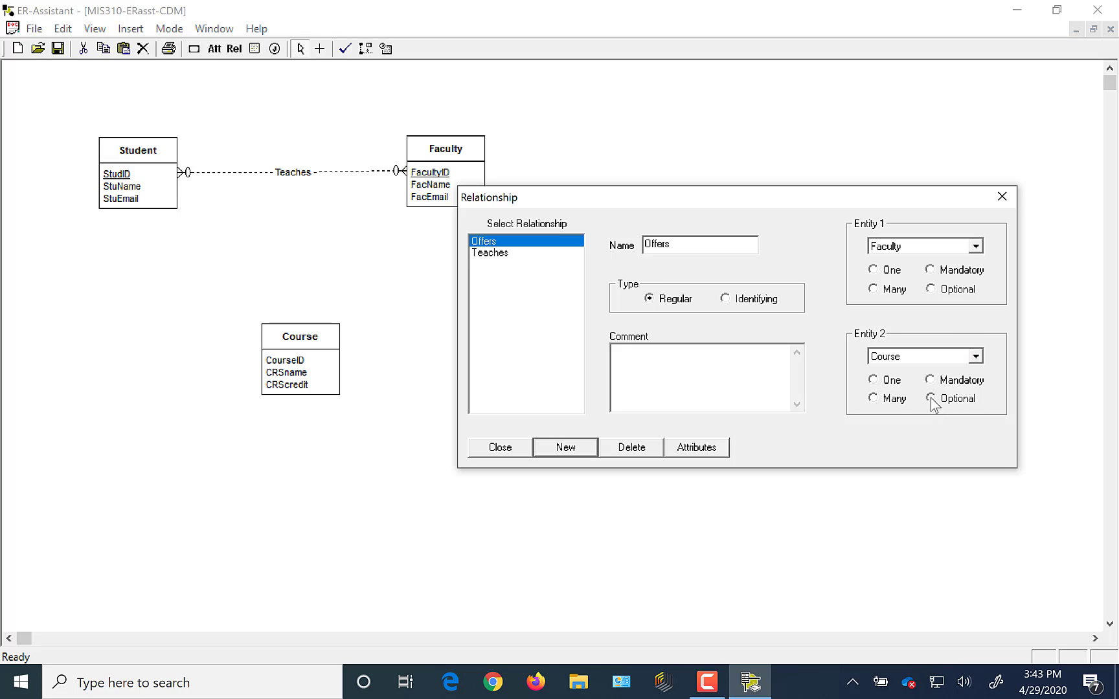
left_click(873, 397)
left_click(510, 451)
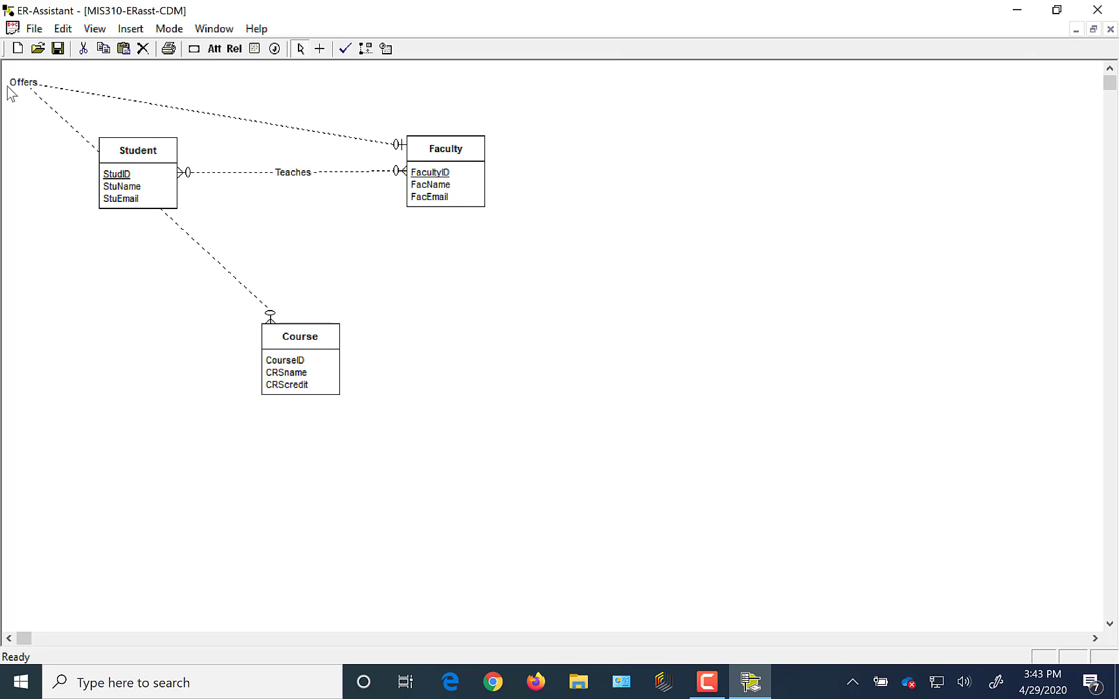
left_click_drag(23, 82, 436, 341)
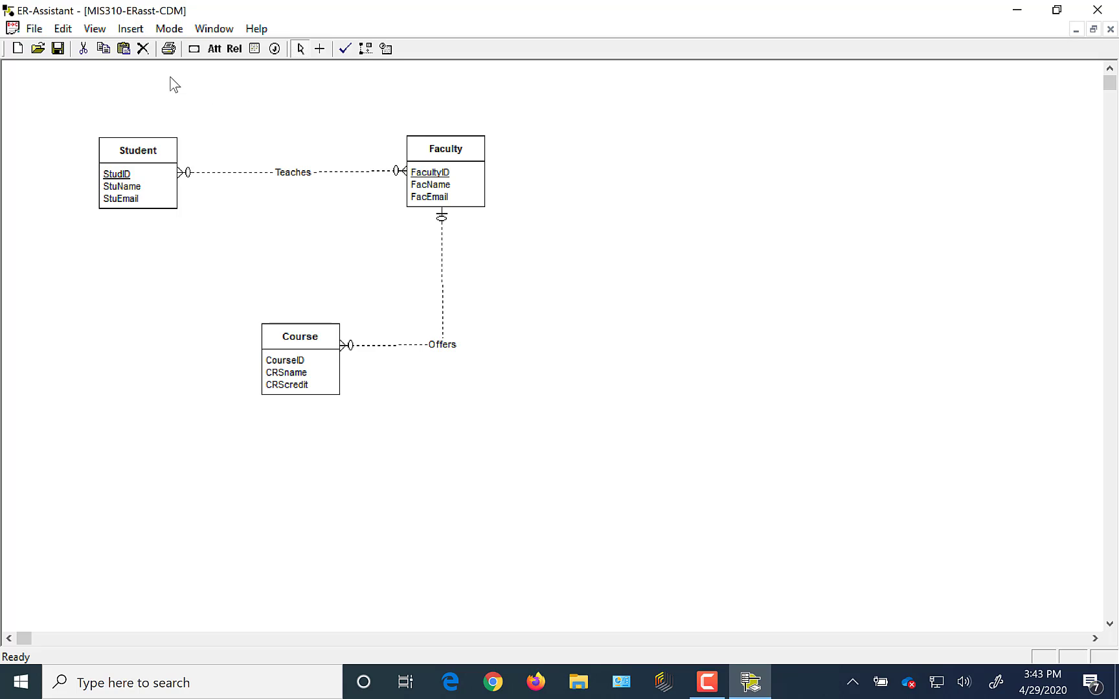
Create a new regular entity named StuClub and open its attribute list.
left_click(194, 48)
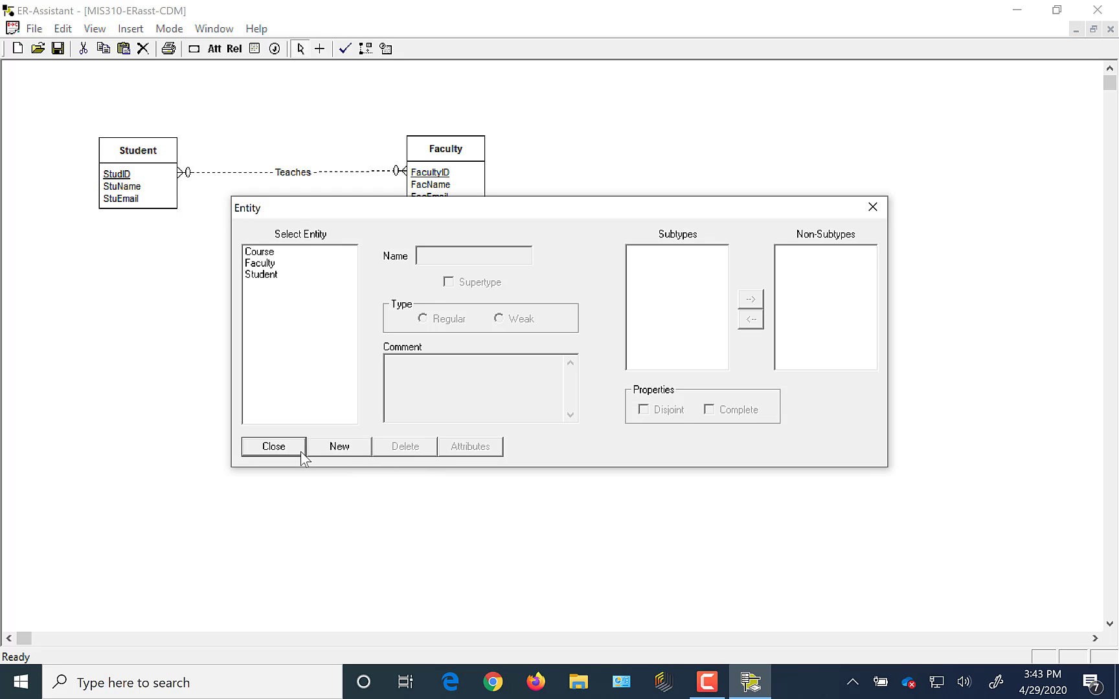
left_click(873, 207)
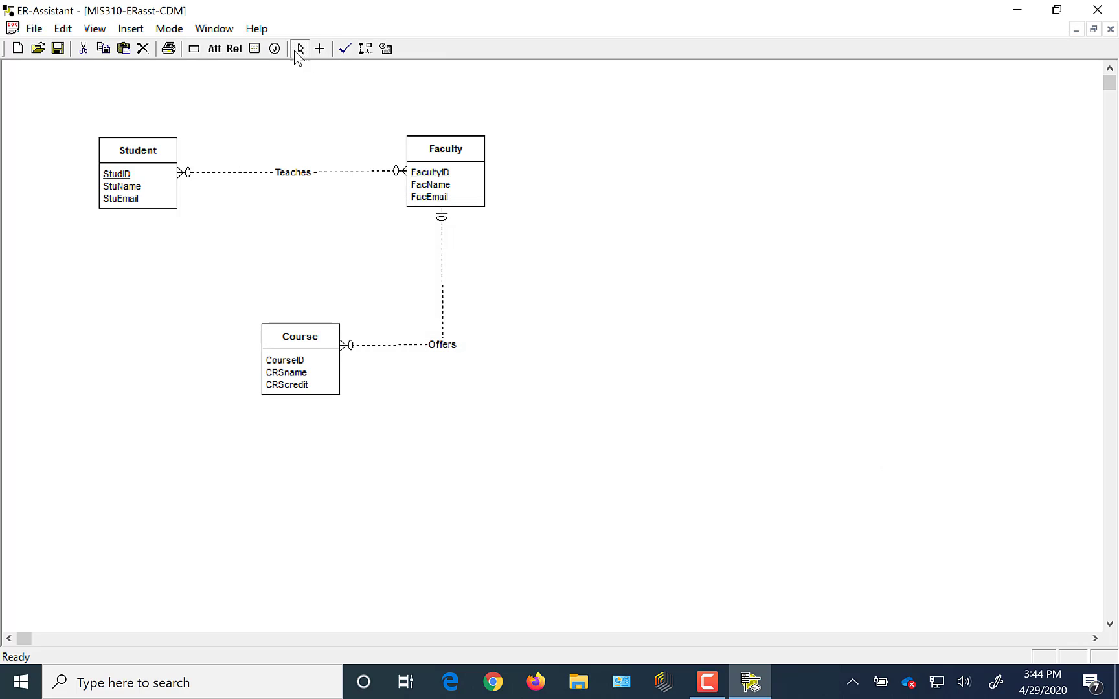
left_click(193, 51)
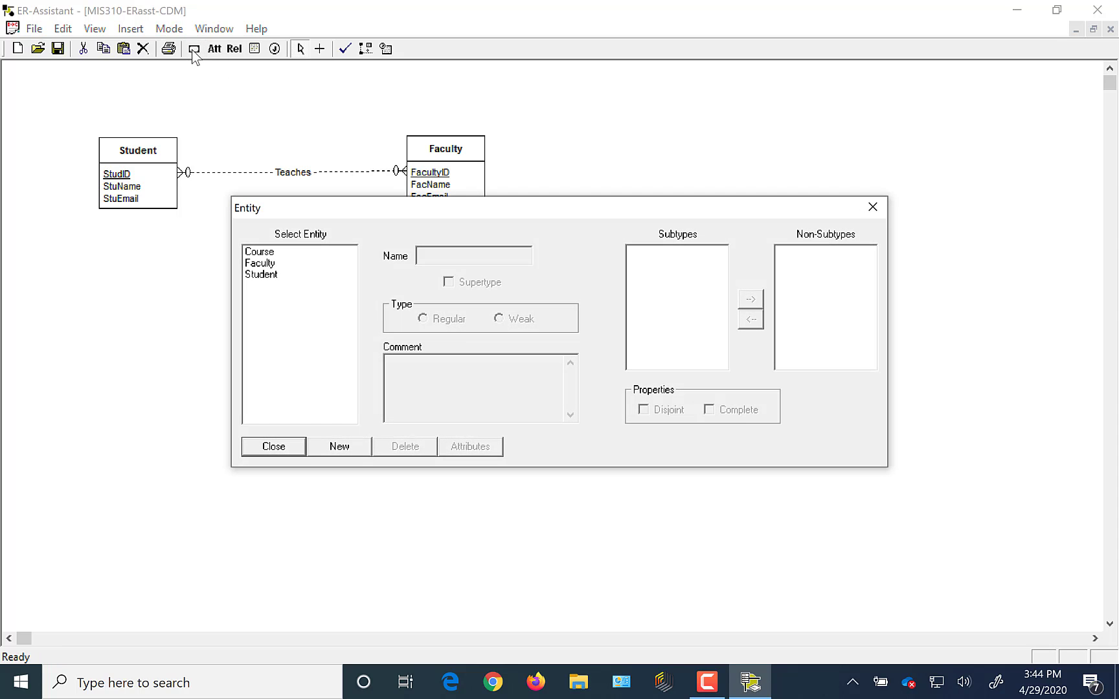
left_click(340, 447)
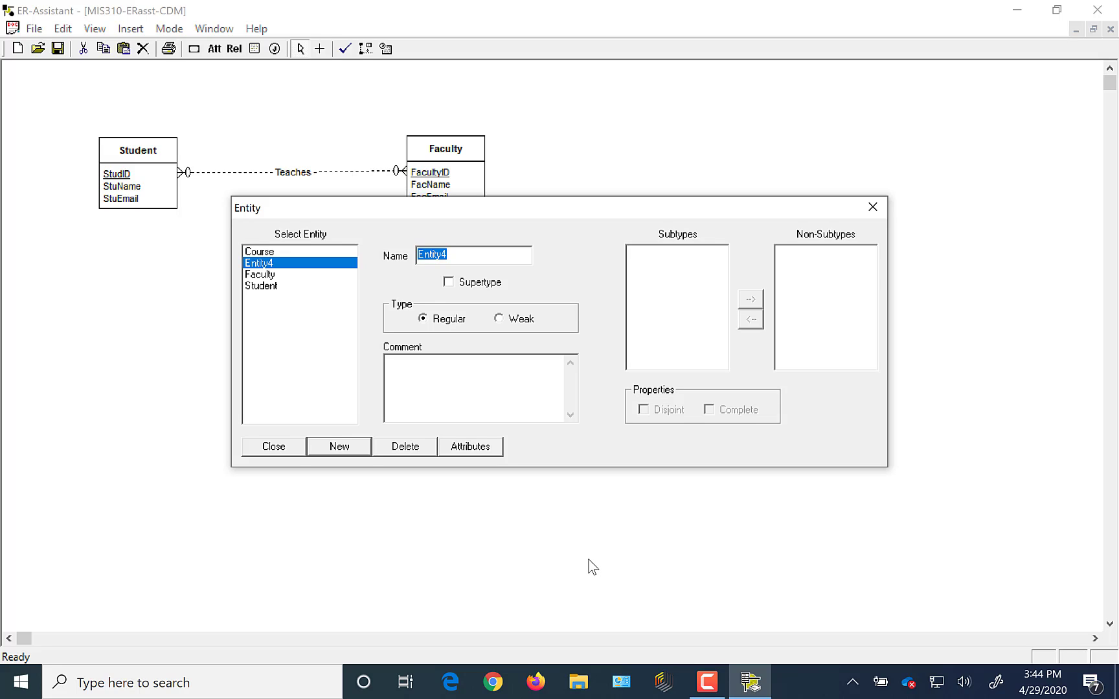
type("St")
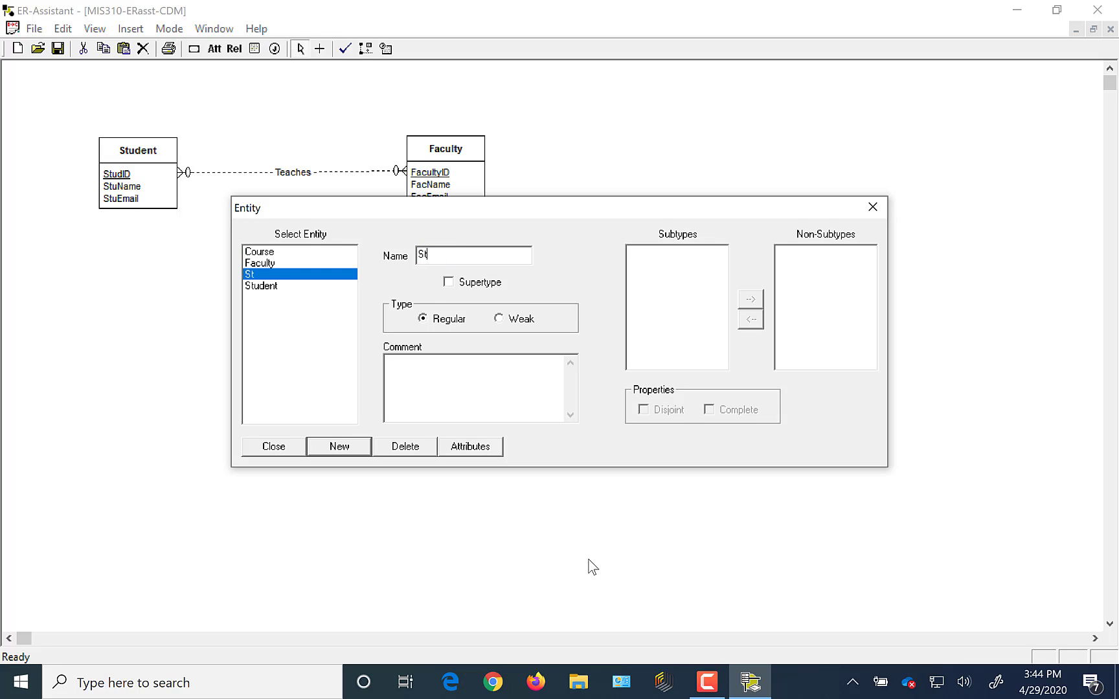
type("u")
type("Club")
left_click(477, 447)
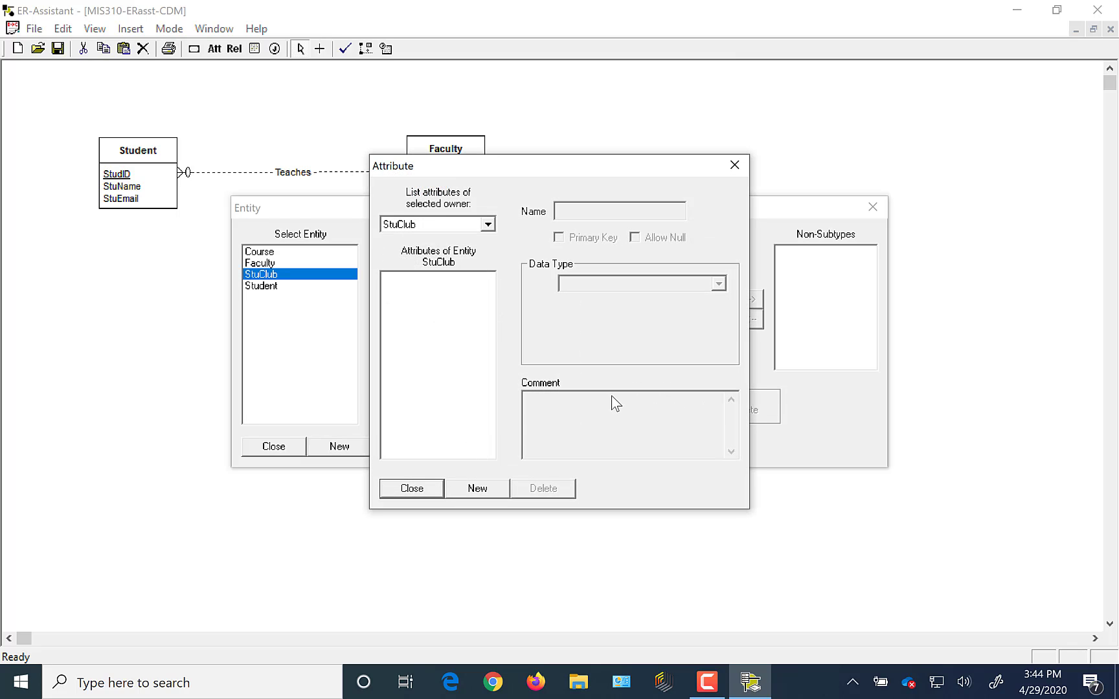
Add a ClubID attribute to the StuClub entity and mark it as primary key.
left_click(476, 489)
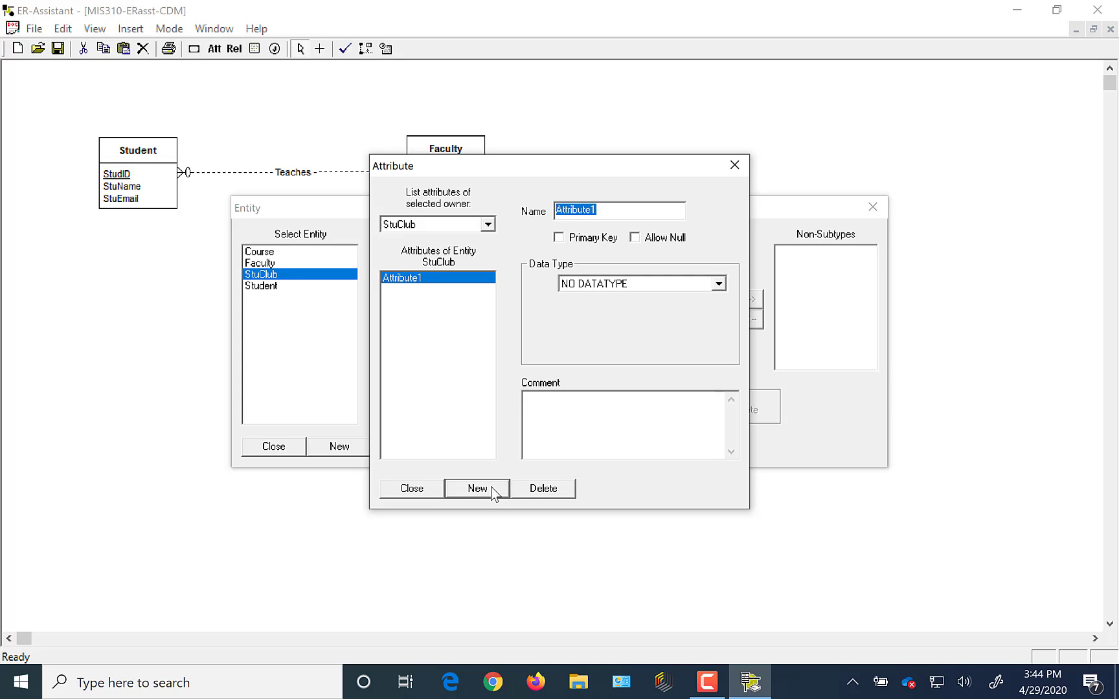
type("ClubID")
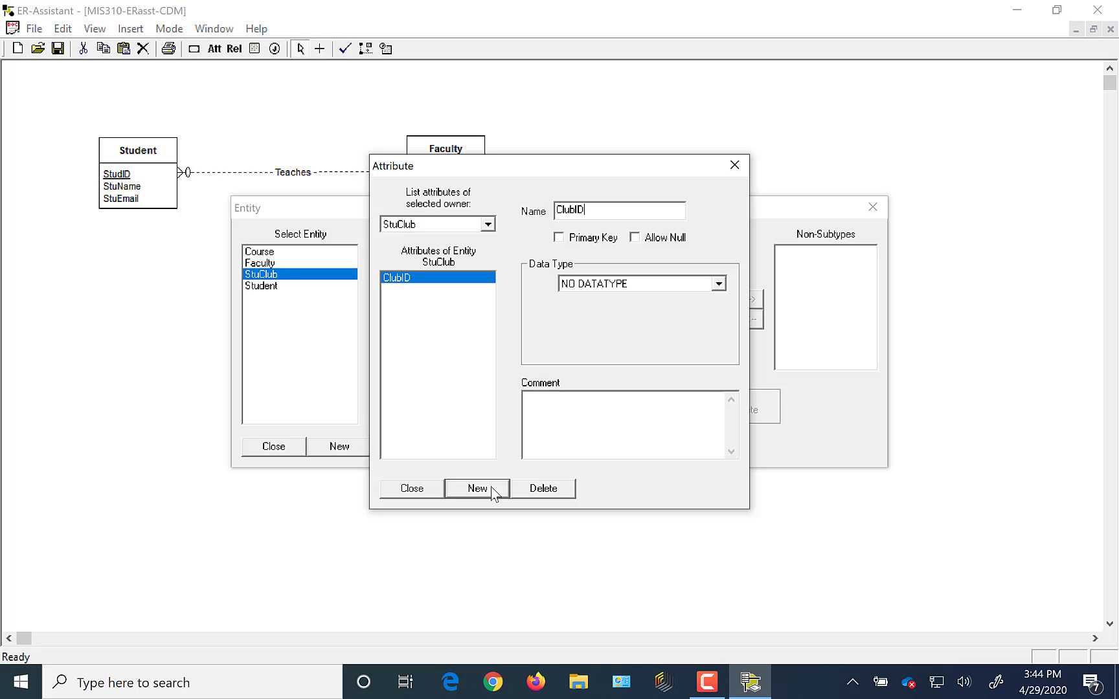
left_click(558, 237)
Add a Clubname attribute to the StuClub entity with data type CHAR and length 15.
left_click(478, 490)
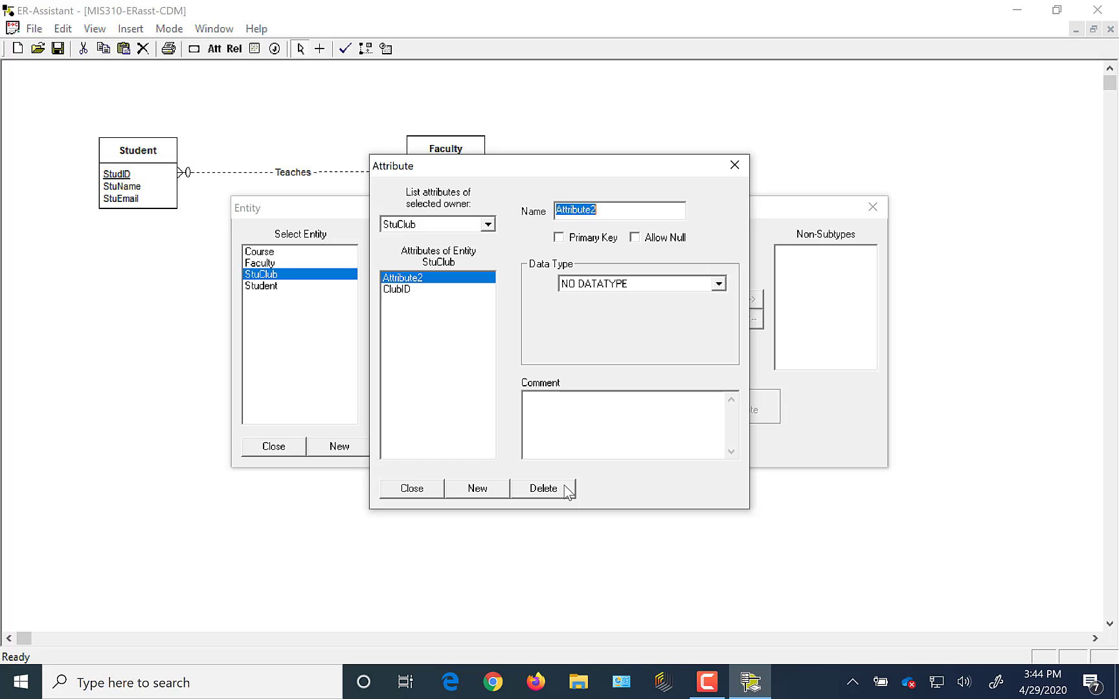
type("Clubname")
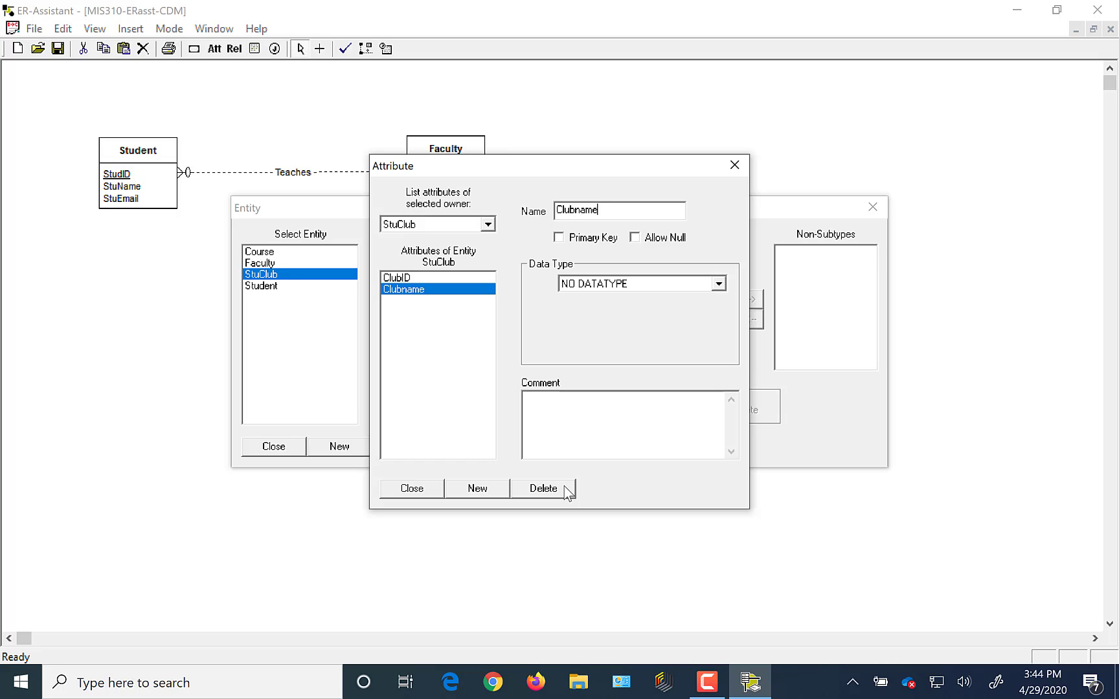
left_click(719, 285)
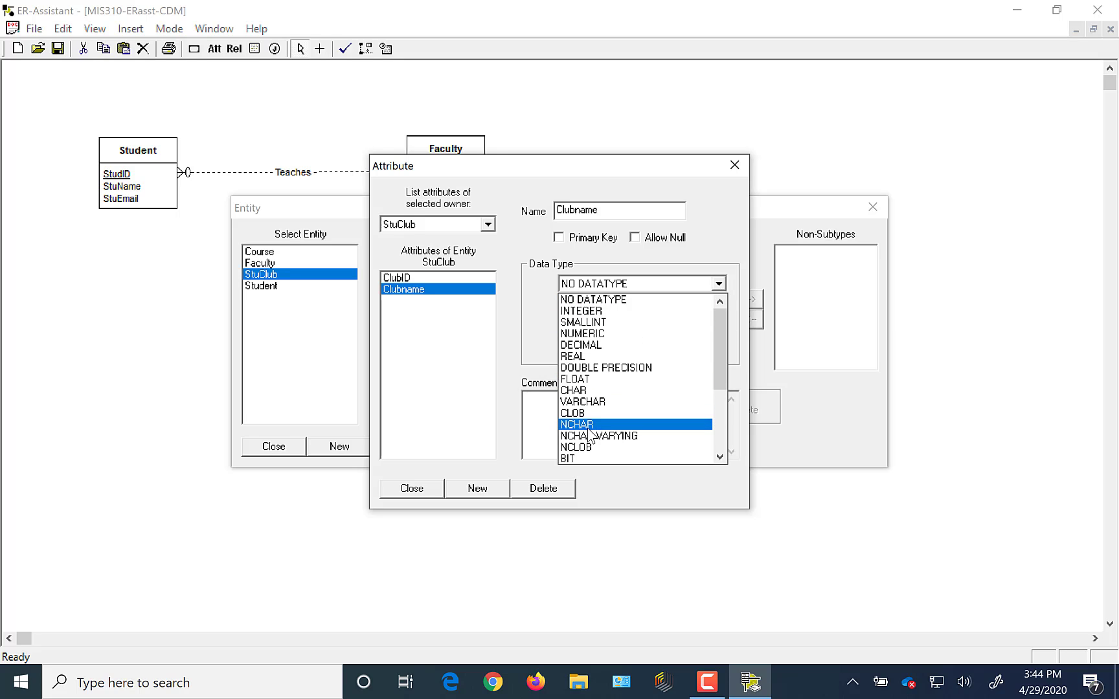
left_click(577, 392)
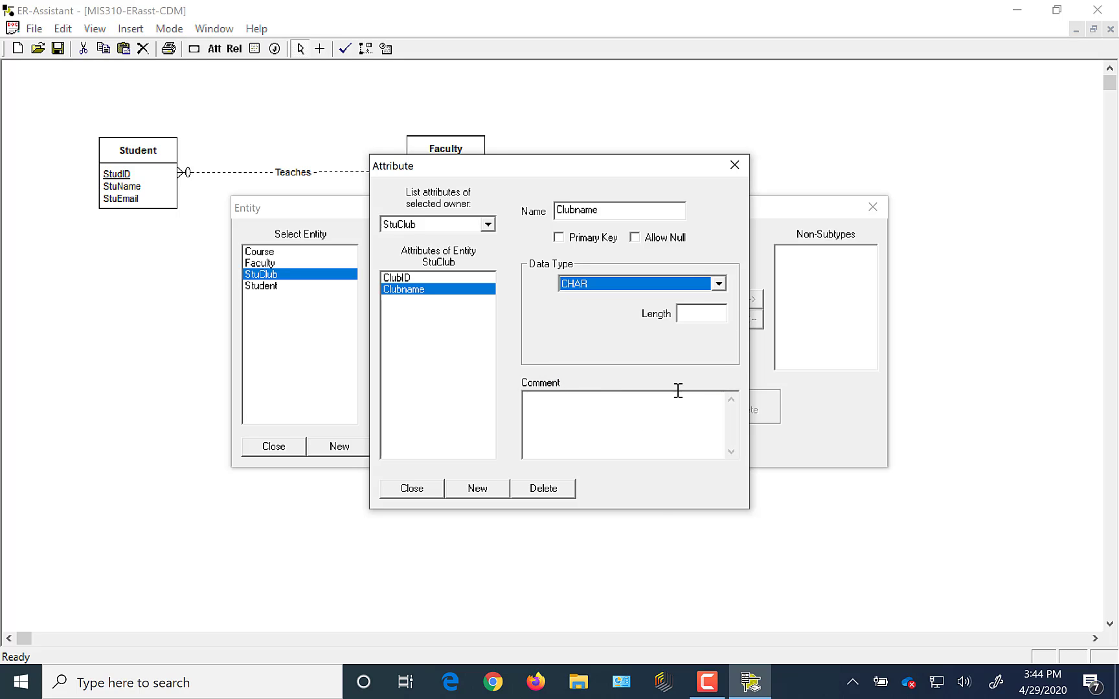
left_click(702, 317)
type("15")
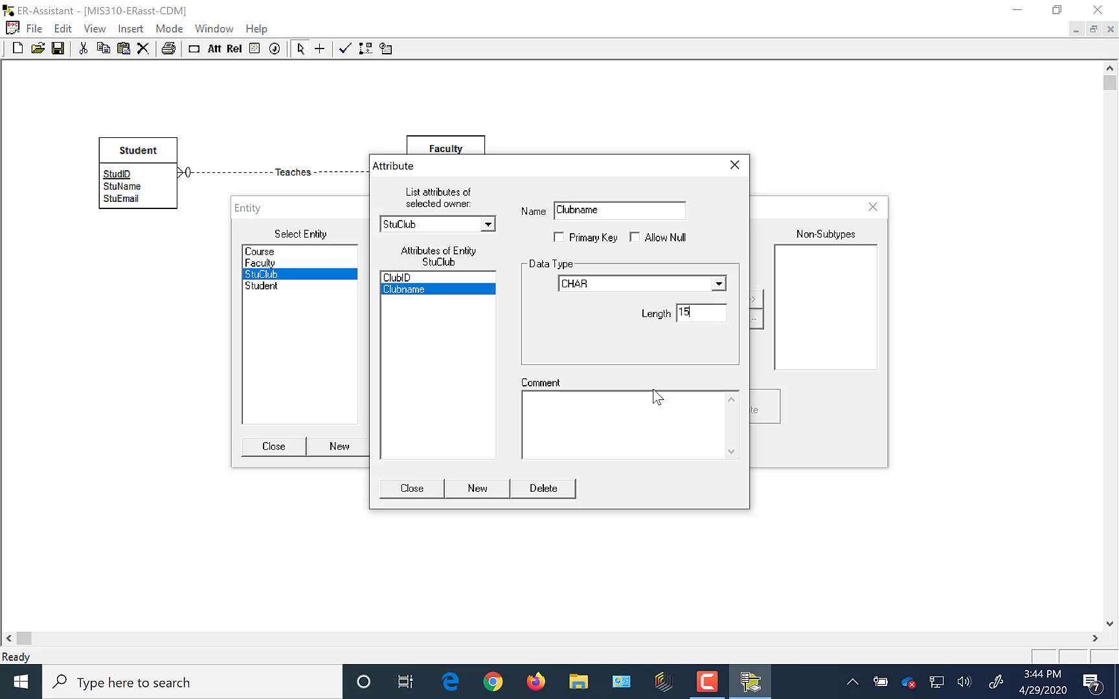
Add a startdate attribute of type DATE to StuClub and place the entity right of Faculty, at the same height.
left_click(496, 494)
type("startdate")
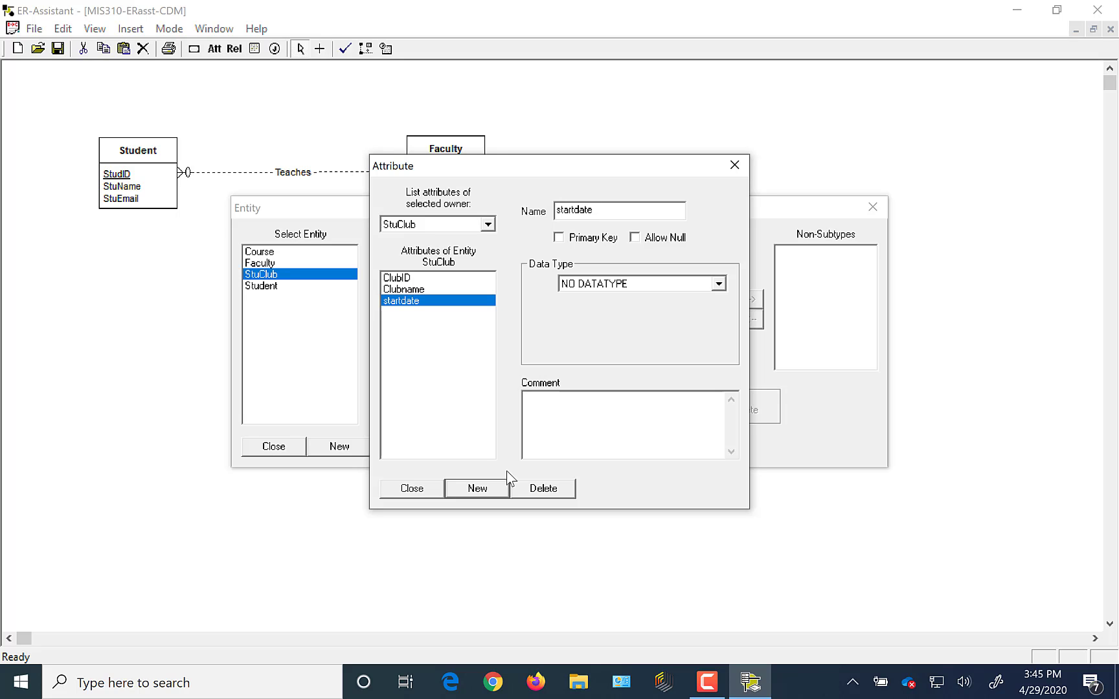
left_click(718, 285)
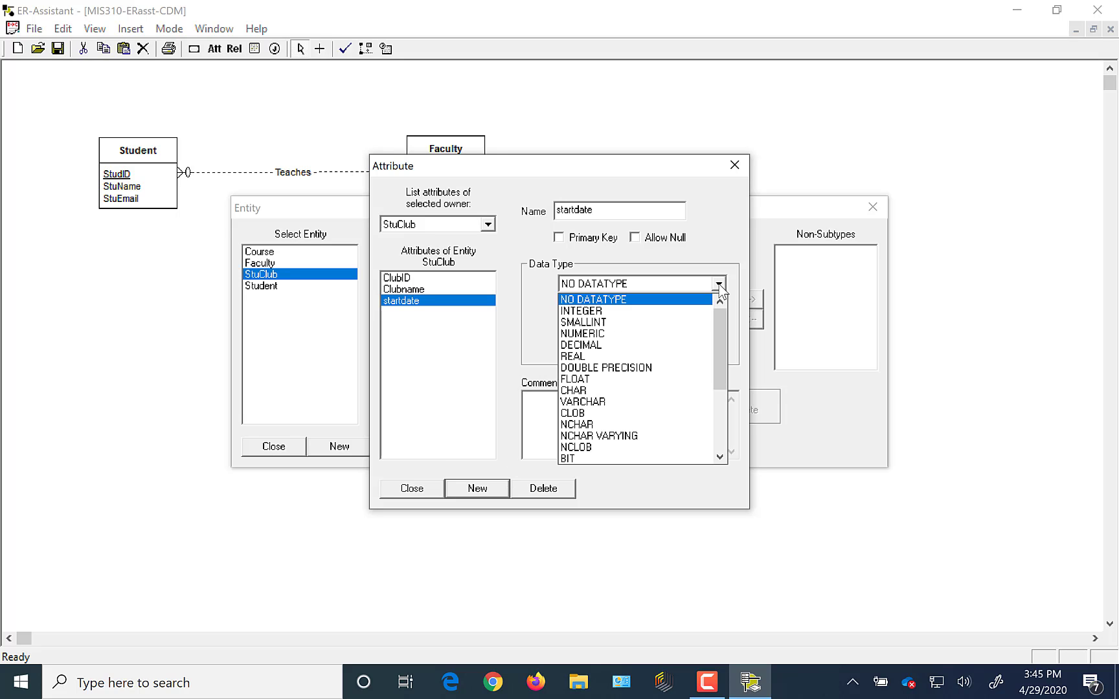
left_click(719, 414)
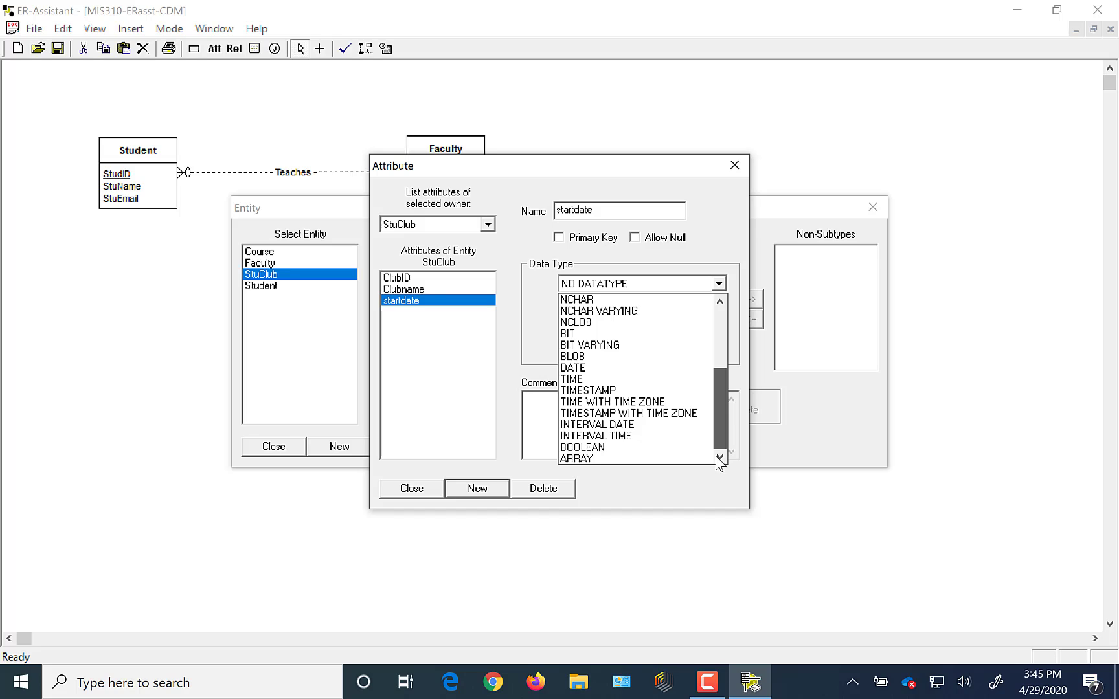
left_click(581, 369)
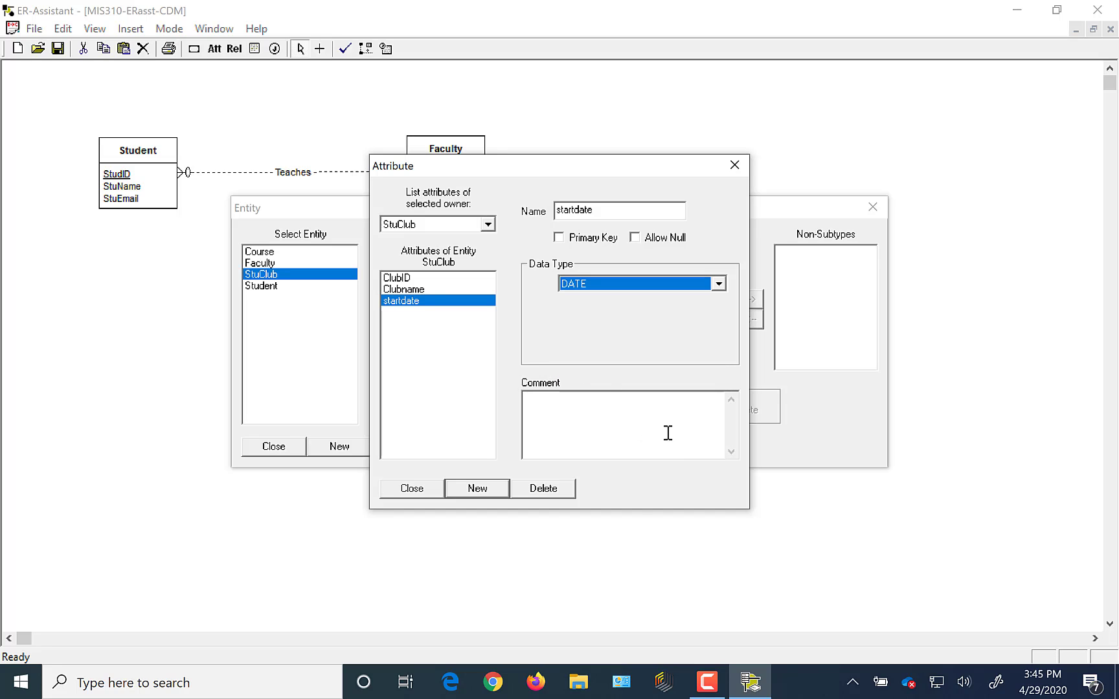
left_click(411, 489)
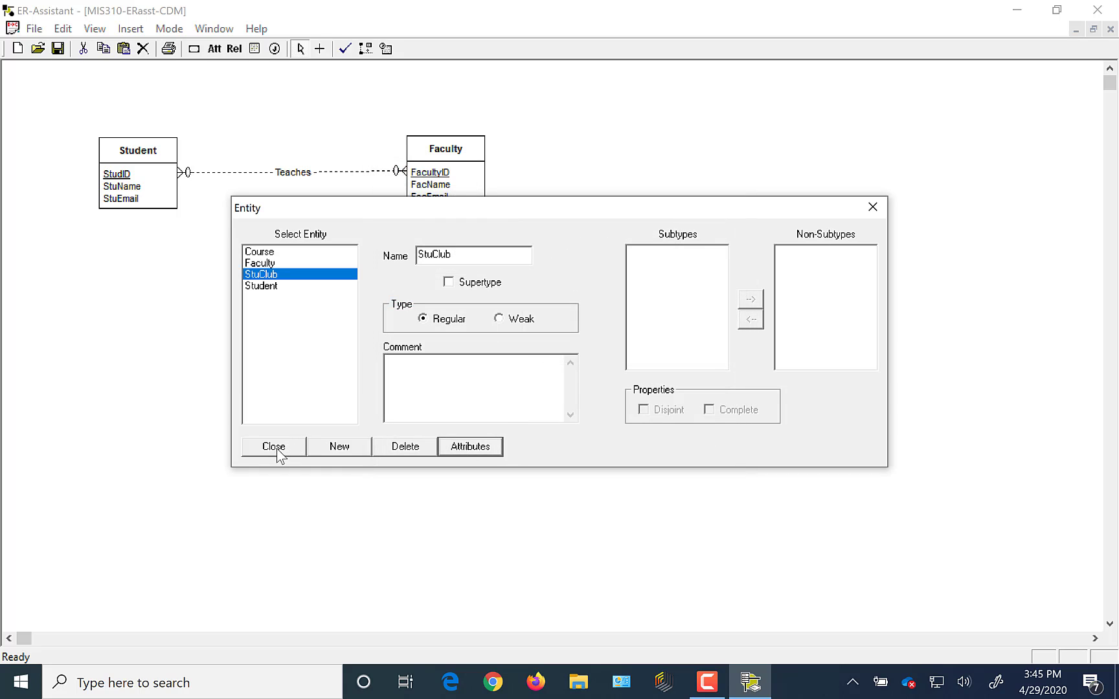
left_click(277, 449)
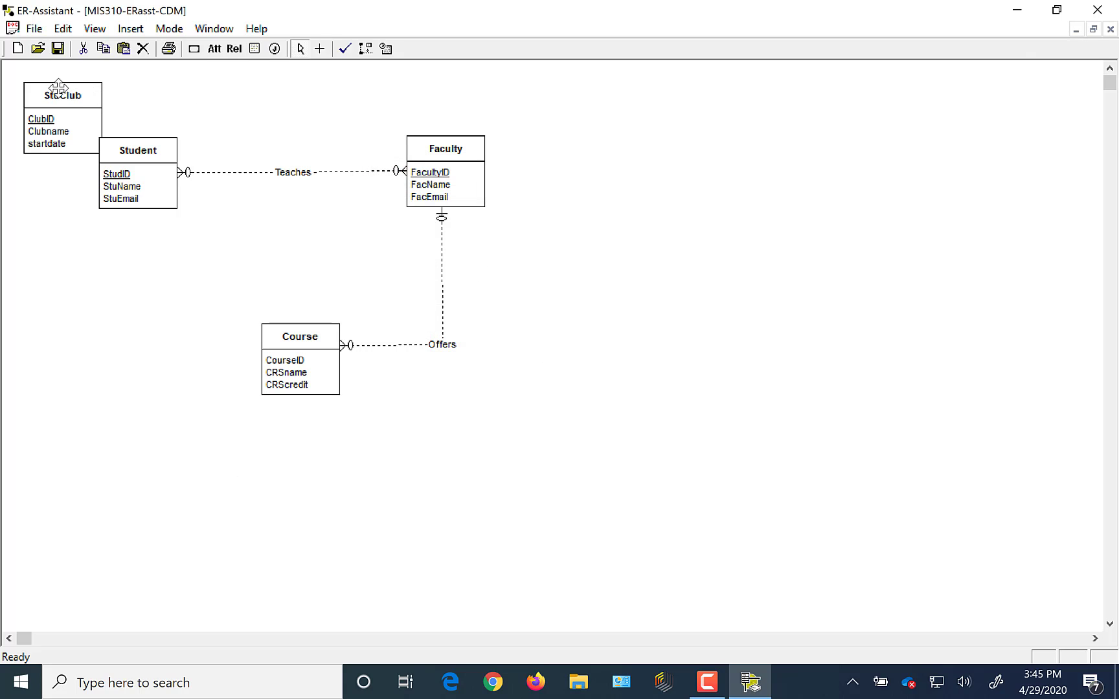
left_click_drag(58, 87, 671, 140)
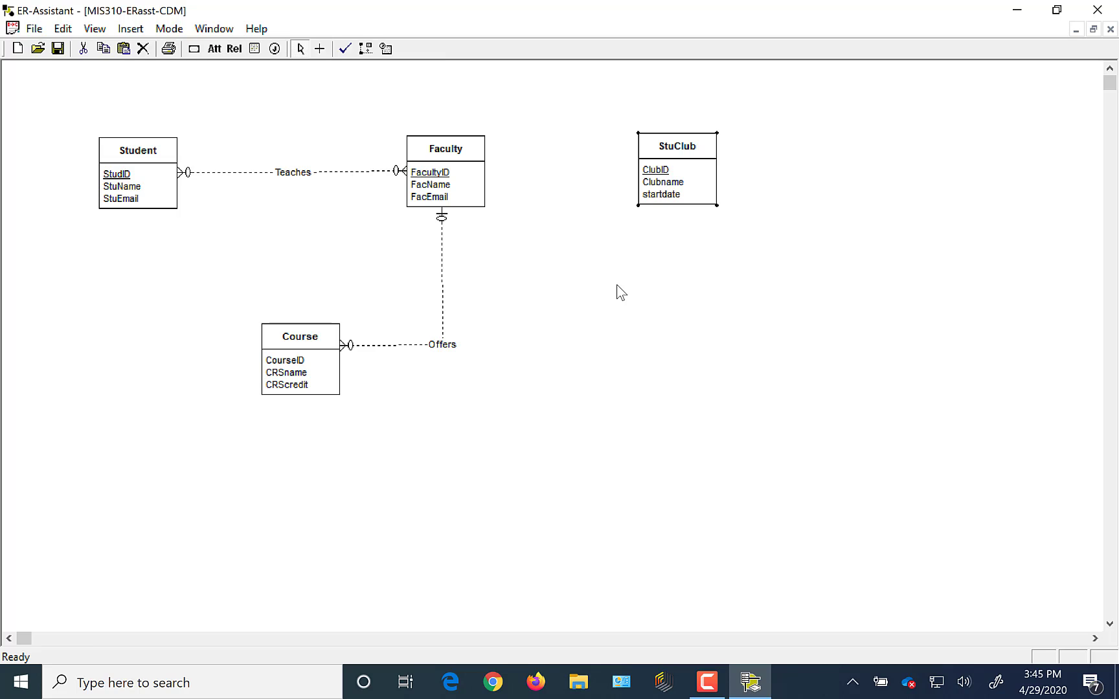
Create a regular relationship named Advises with Faculty as Entity 1 and StuClub as Entity 2.
left_click(234, 51)
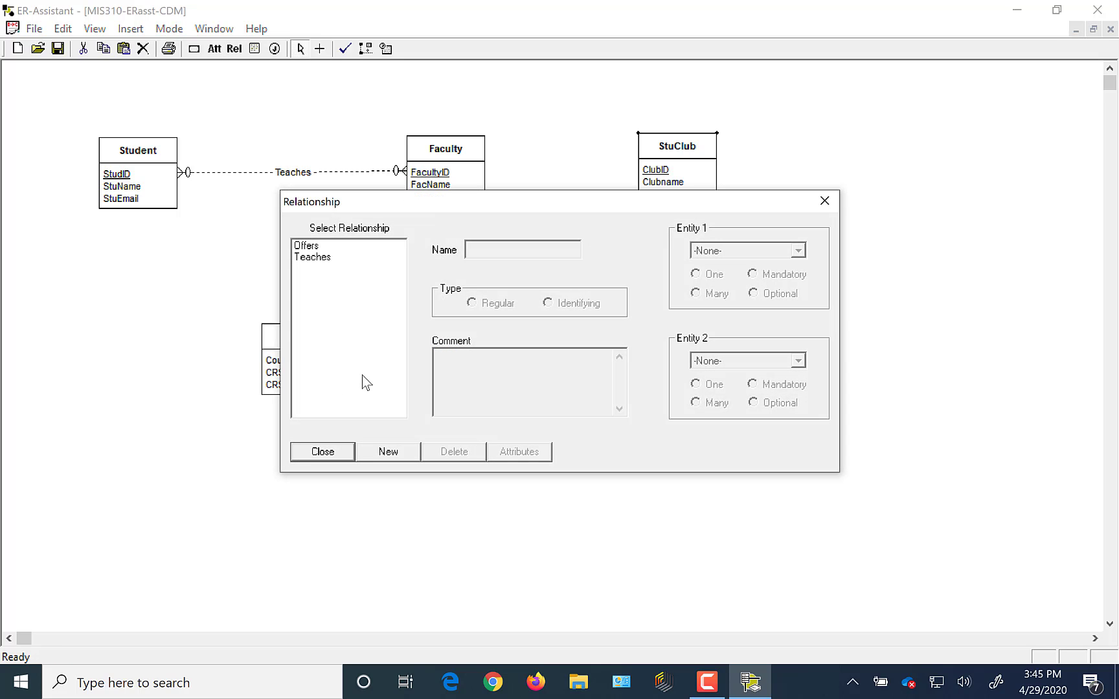
left_click(389, 455)
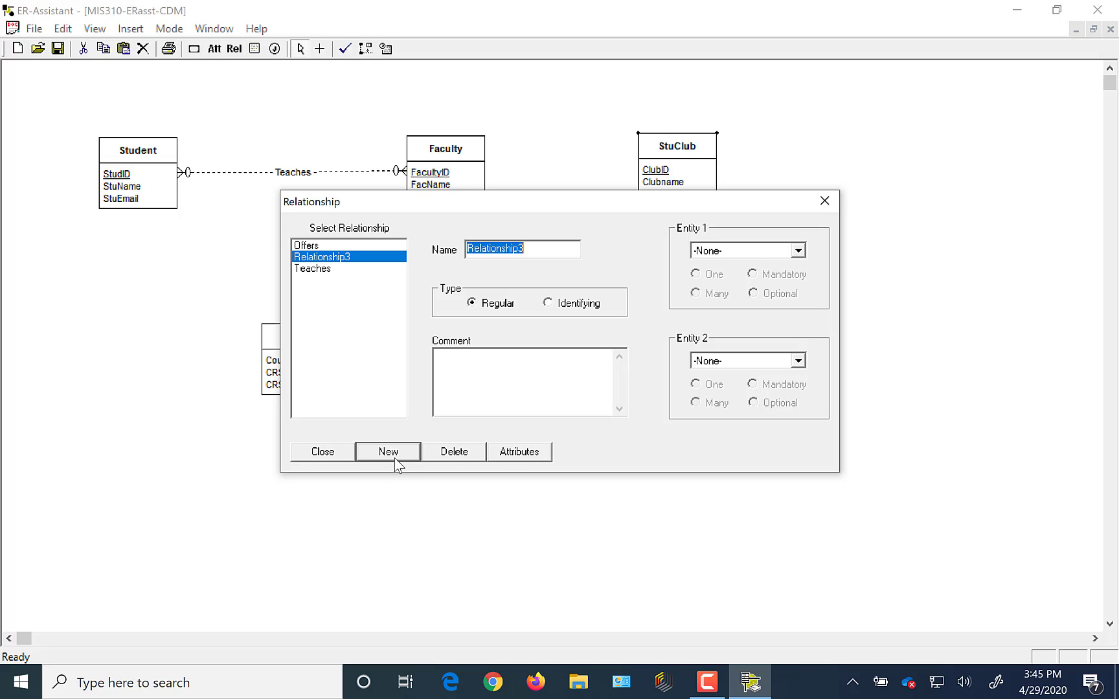
type("Advic")
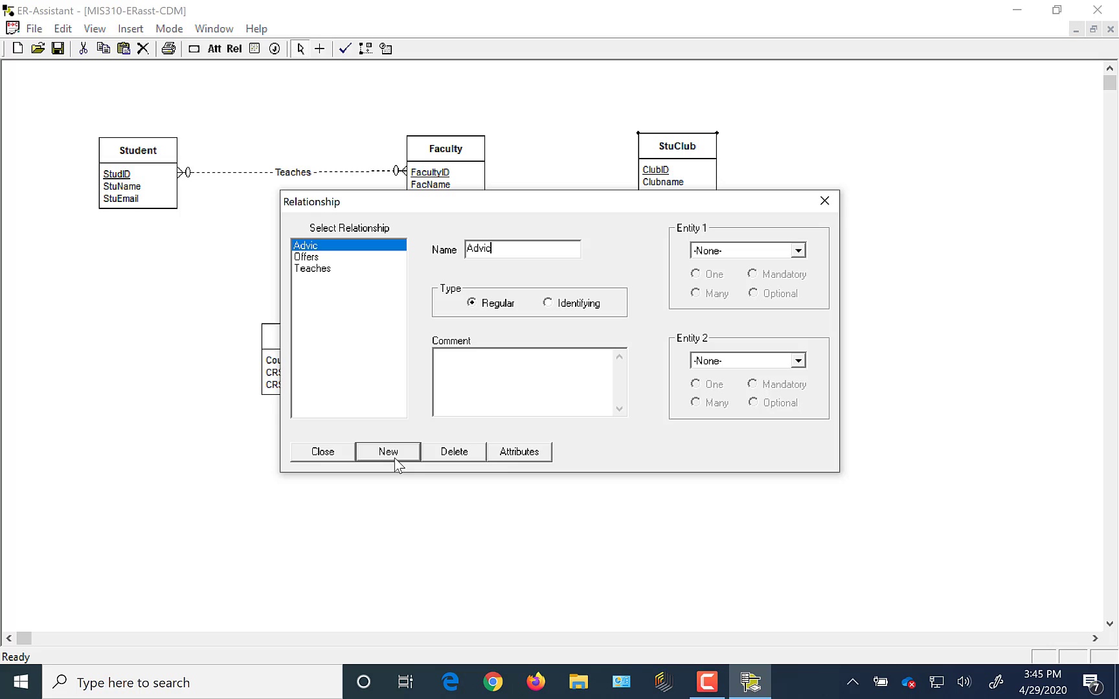
key("BackSpace")
type("ses")
left_click(799, 250)
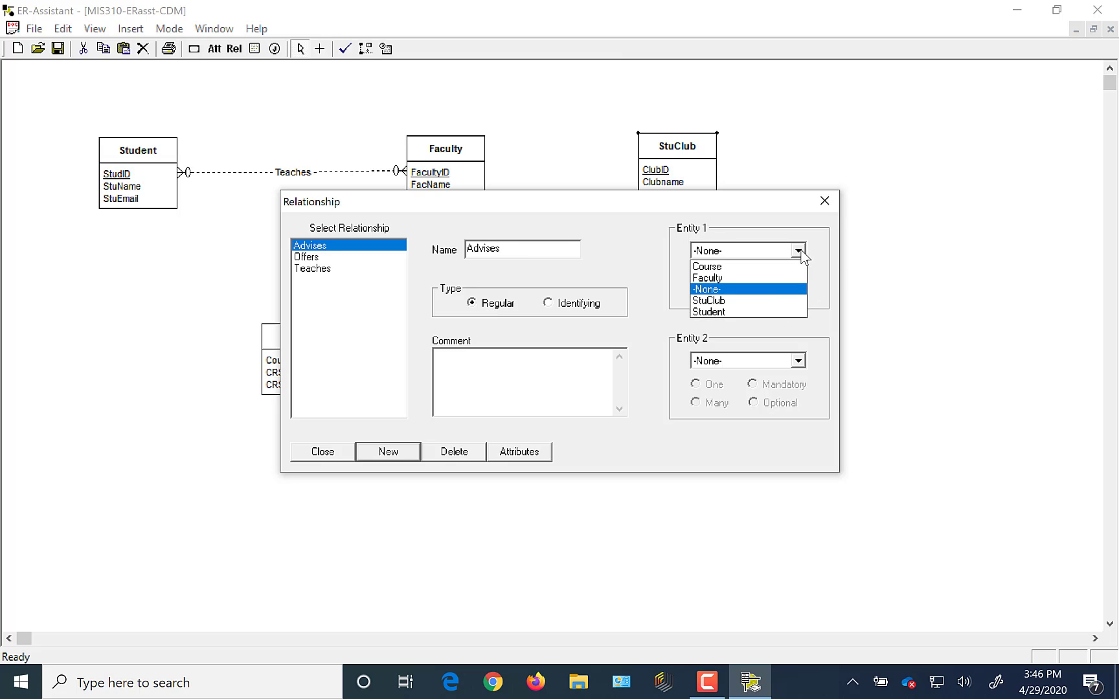
left_click(726, 283)
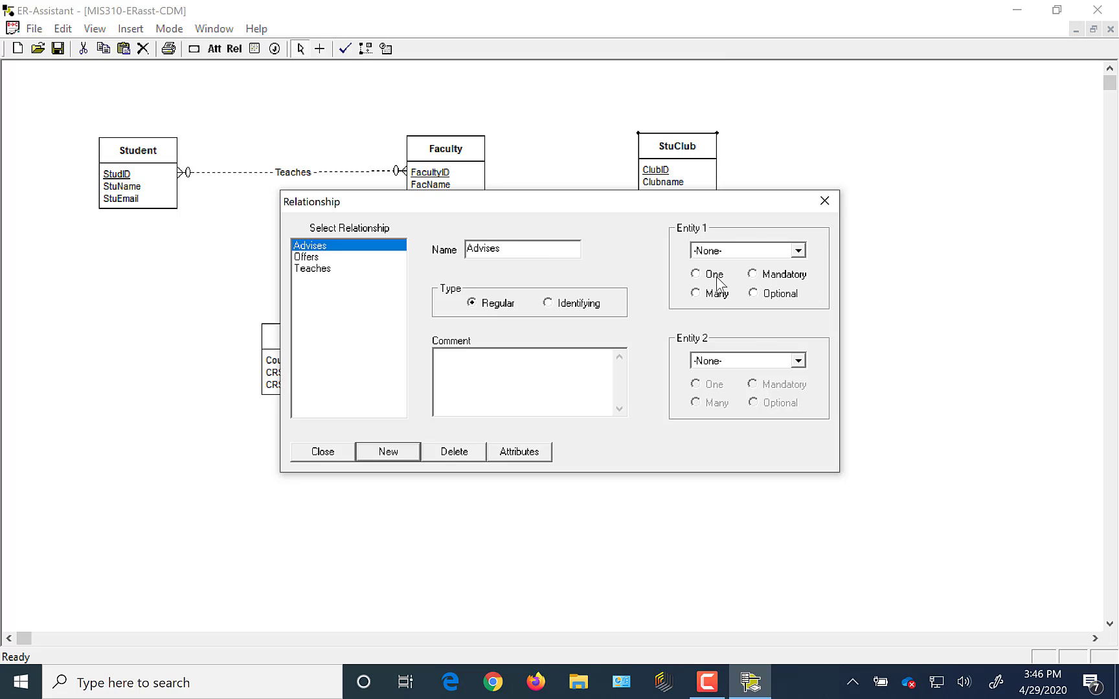
left_click(799, 361)
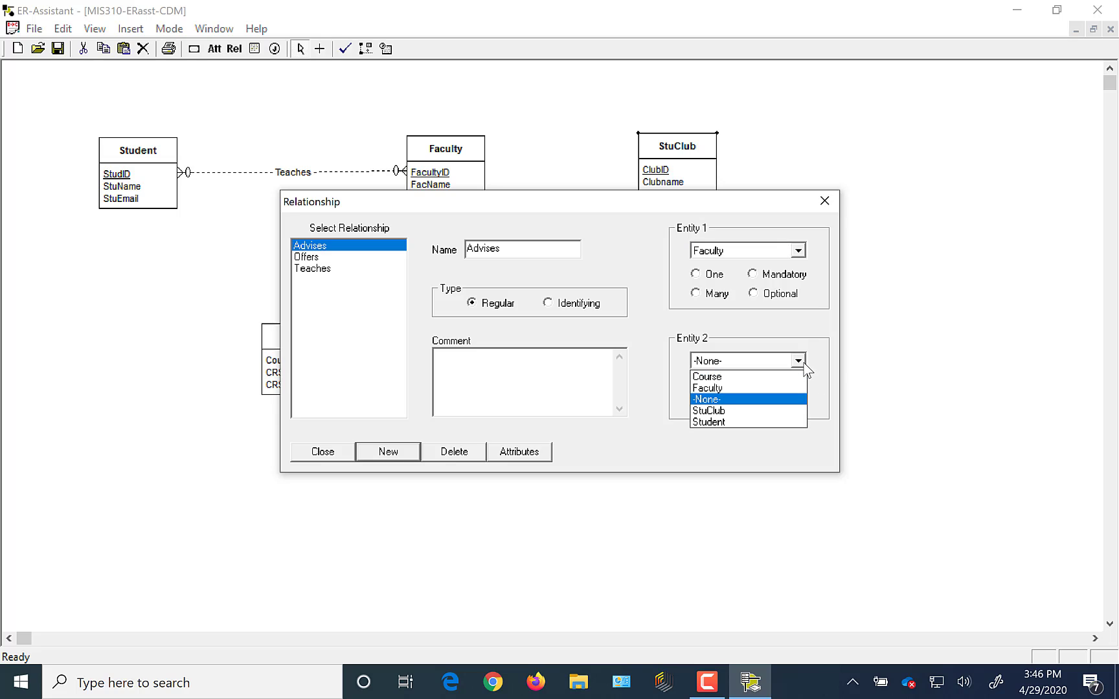
left_click(727, 410)
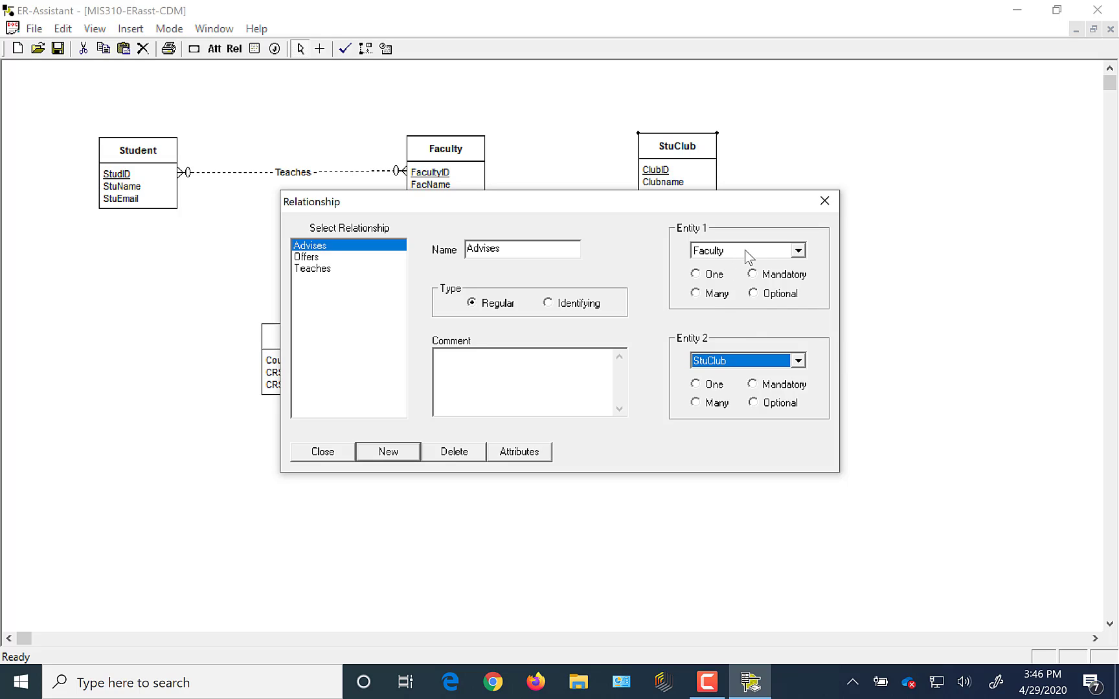
Make Advises One and Mandatory for Faculty, One and Optional for StuClub, and place its label midway between the two entities.
left_click(764, 404)
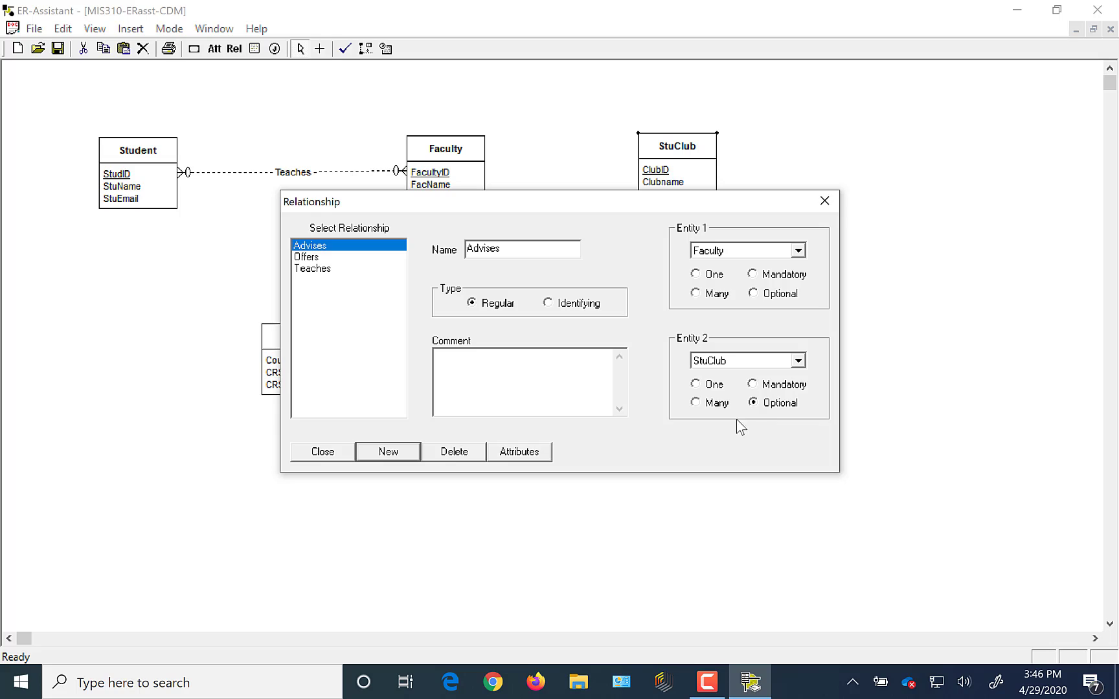
left_click(696, 385)
left_click(752, 274)
left_click(696, 273)
left_click(327, 455)
left_click(29, 85)
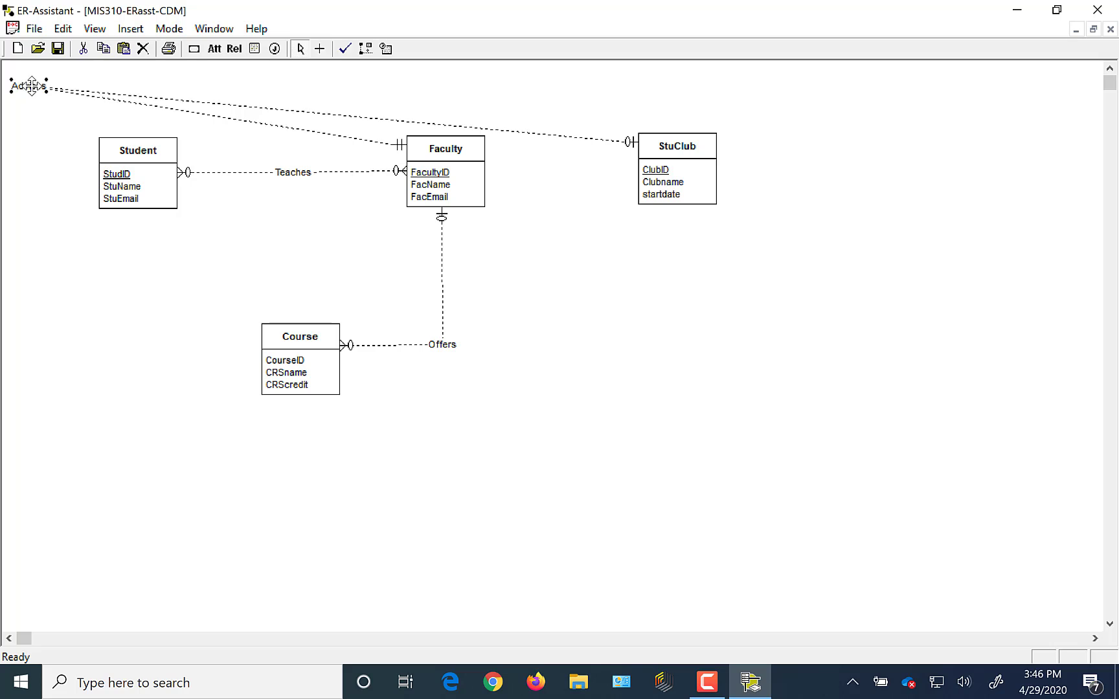
left_click_drag(30, 85, 560, 165)
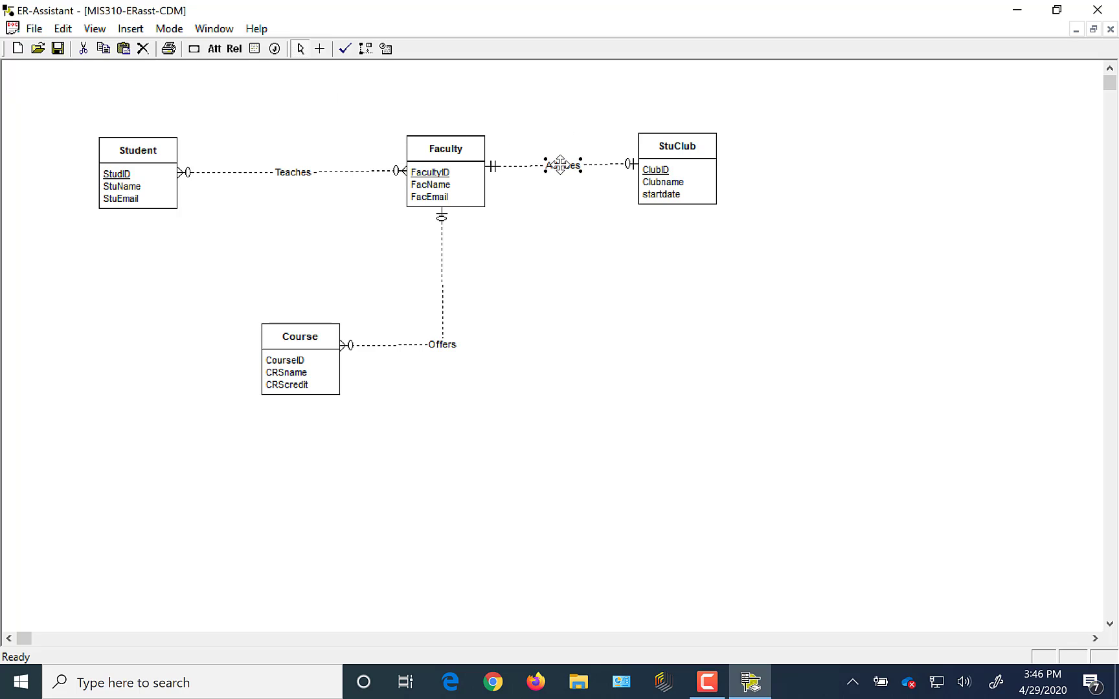
left_click(646, 403)
Save the diagram, and save a copy of it in the same folder as MIS310-ERasst-RDM.
left_click(56, 51)
left_click(37, 31)
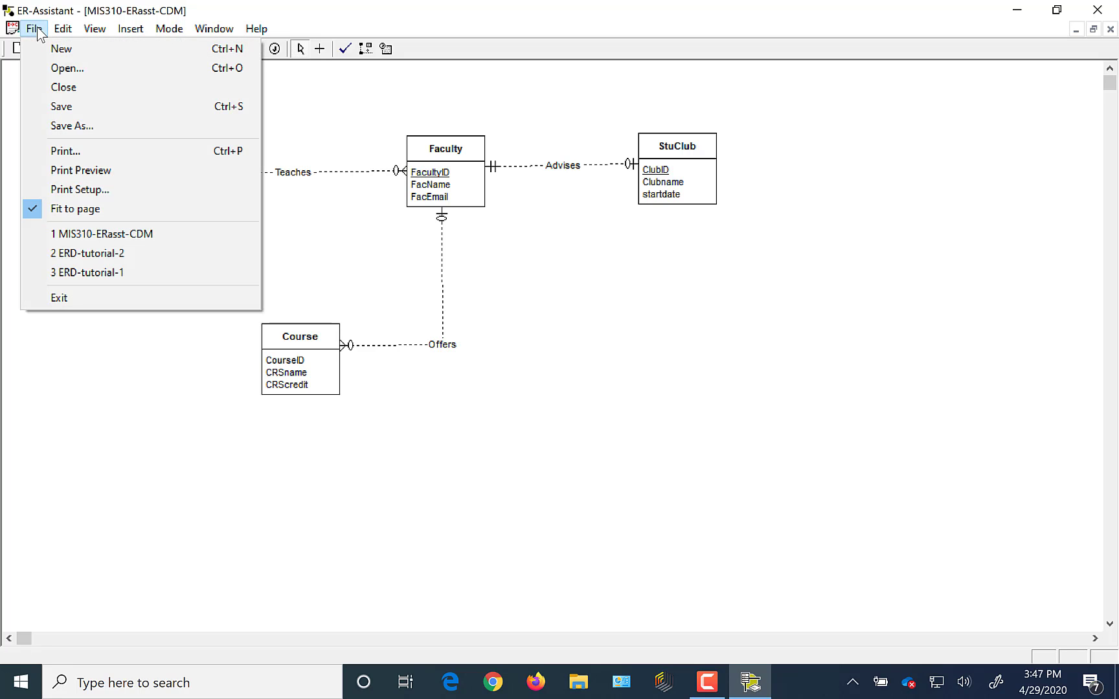
left_click(54, 127)
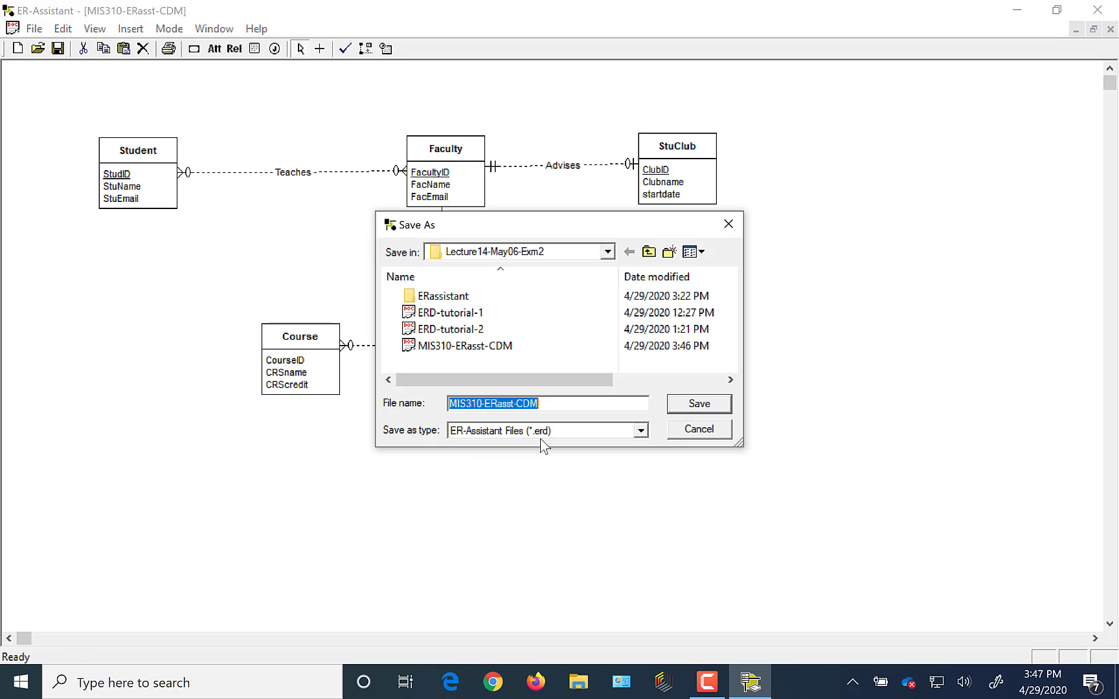
left_click(553, 406)
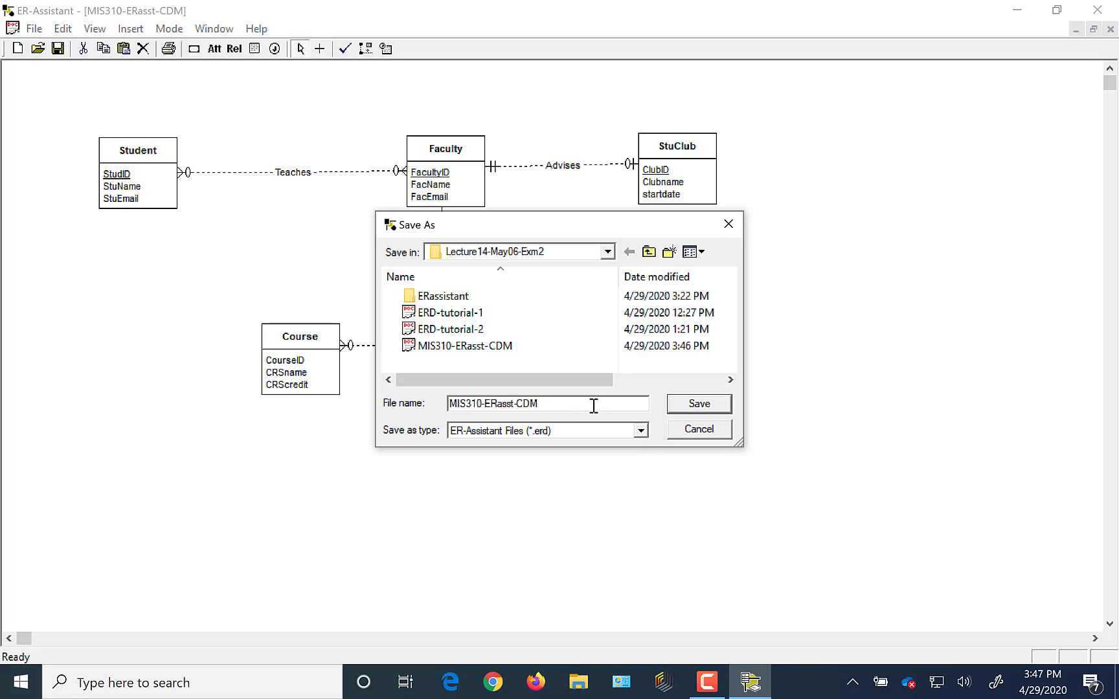
key("BackSpace")
key("BackSpace")
key("BackSpace")
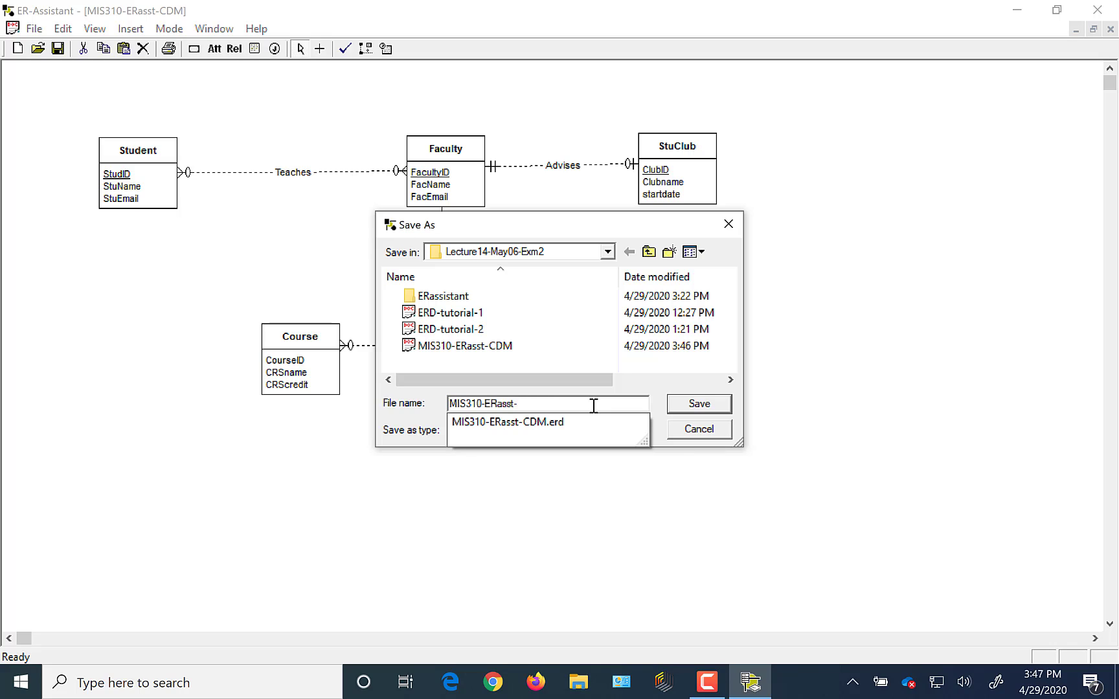
type("RDM")
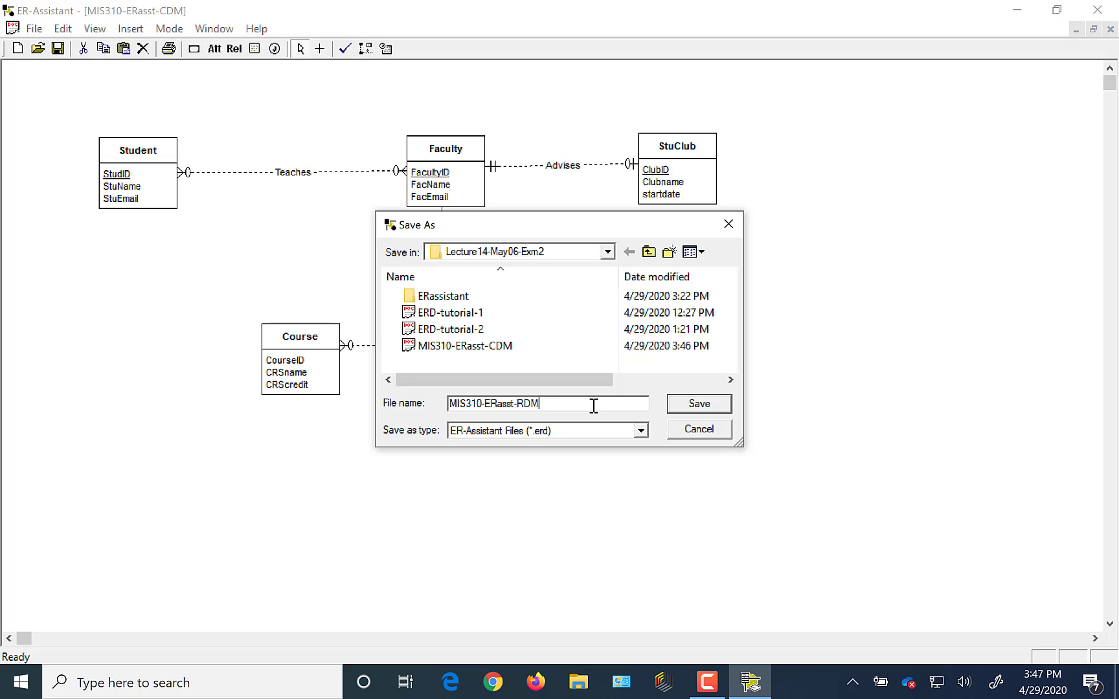
left_click(698, 404)
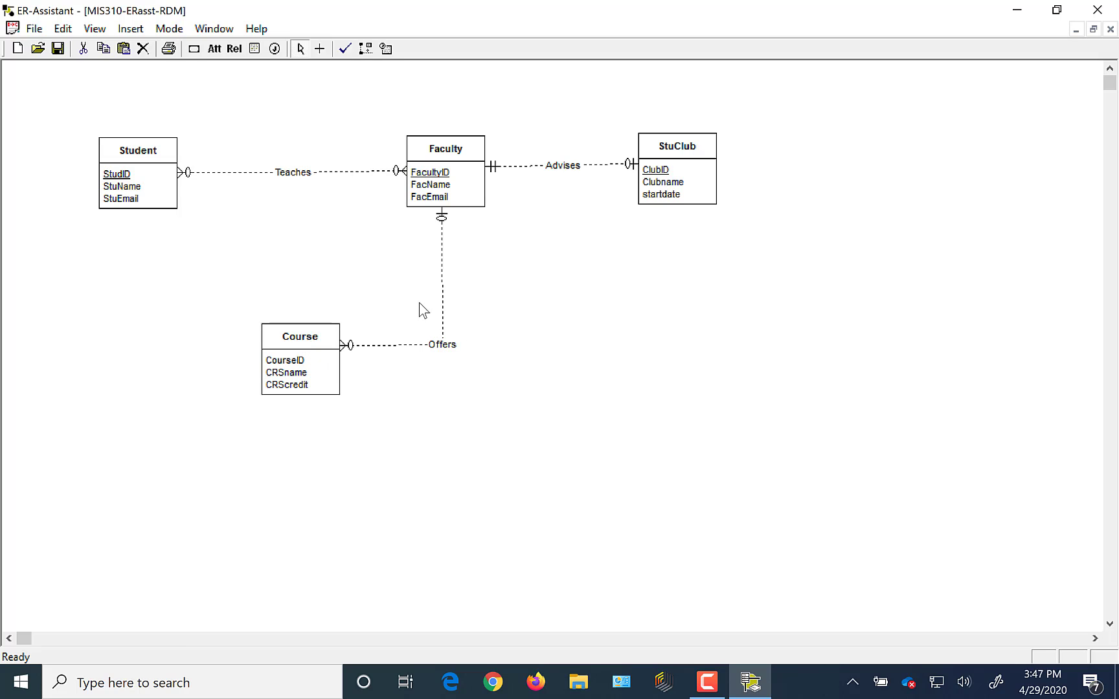
Add an attribute named FacultyID-FK to the Course entity.
left_click(310, 338)
left_click(193, 51)
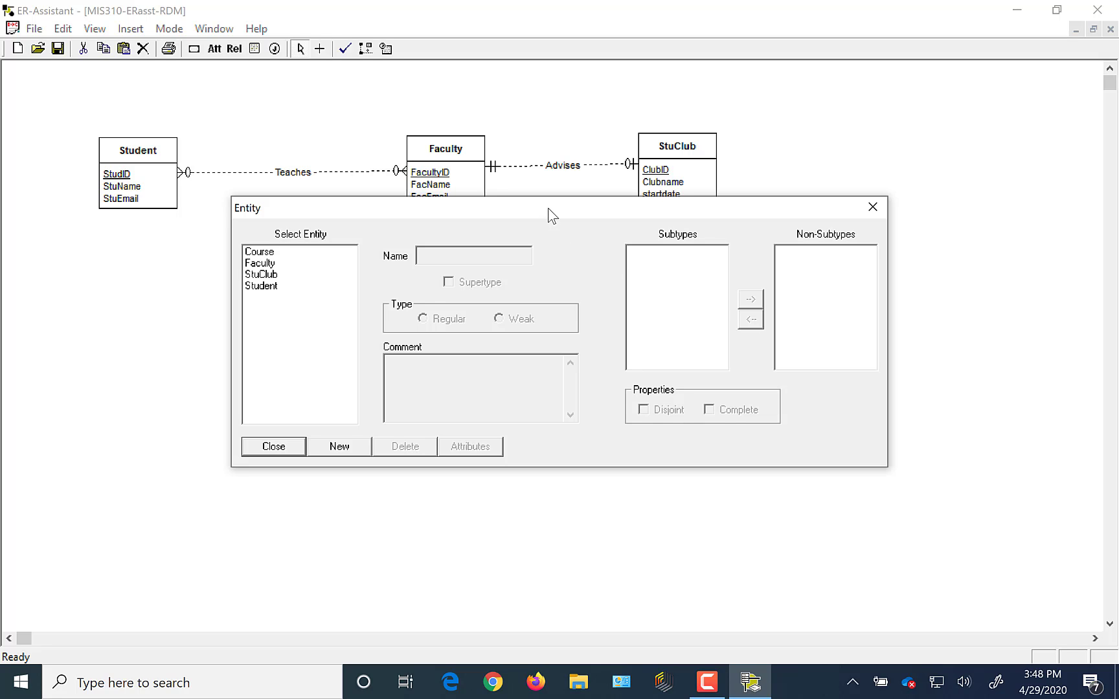
left_click_drag(547, 208, 791, 254)
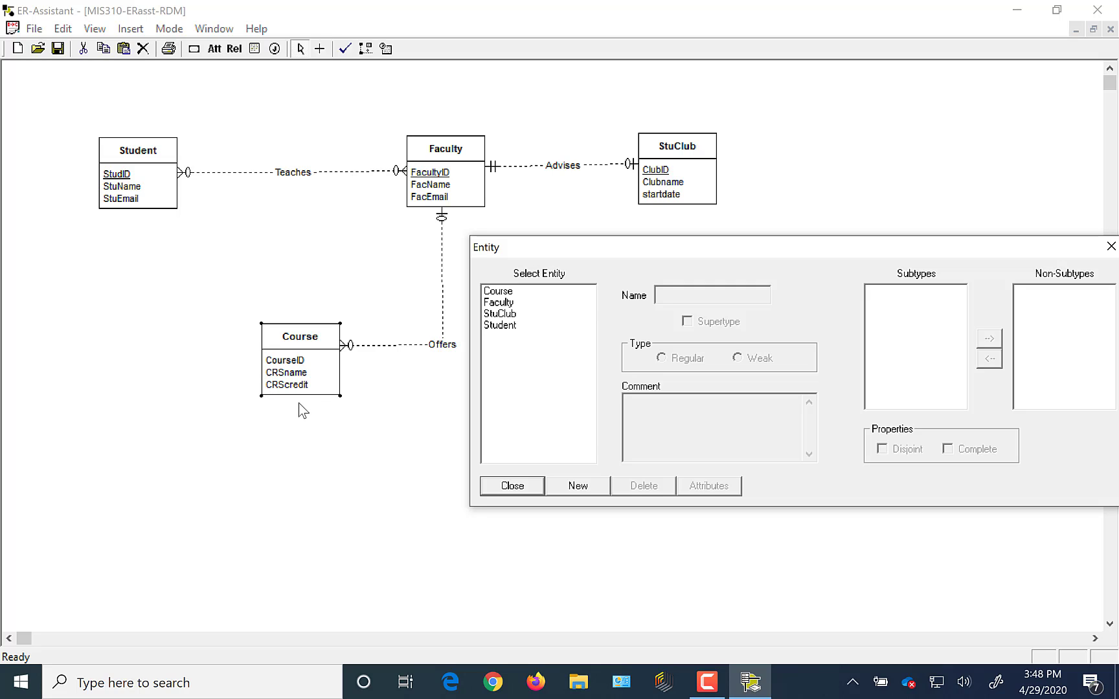
left_click(505, 294)
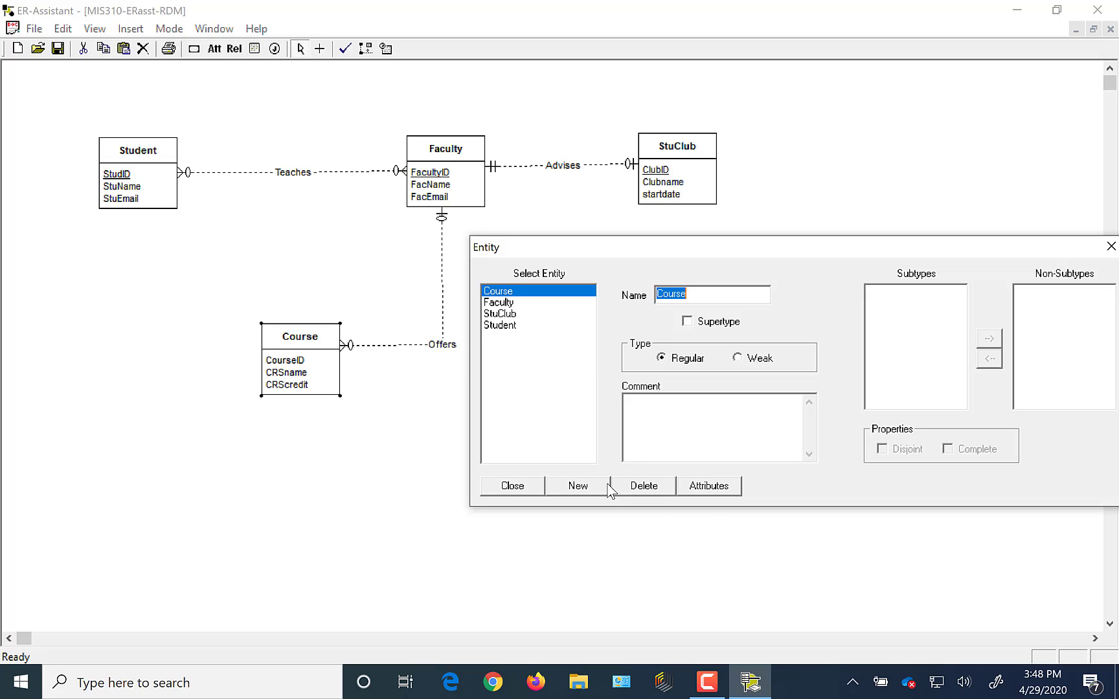
left_click(718, 493)
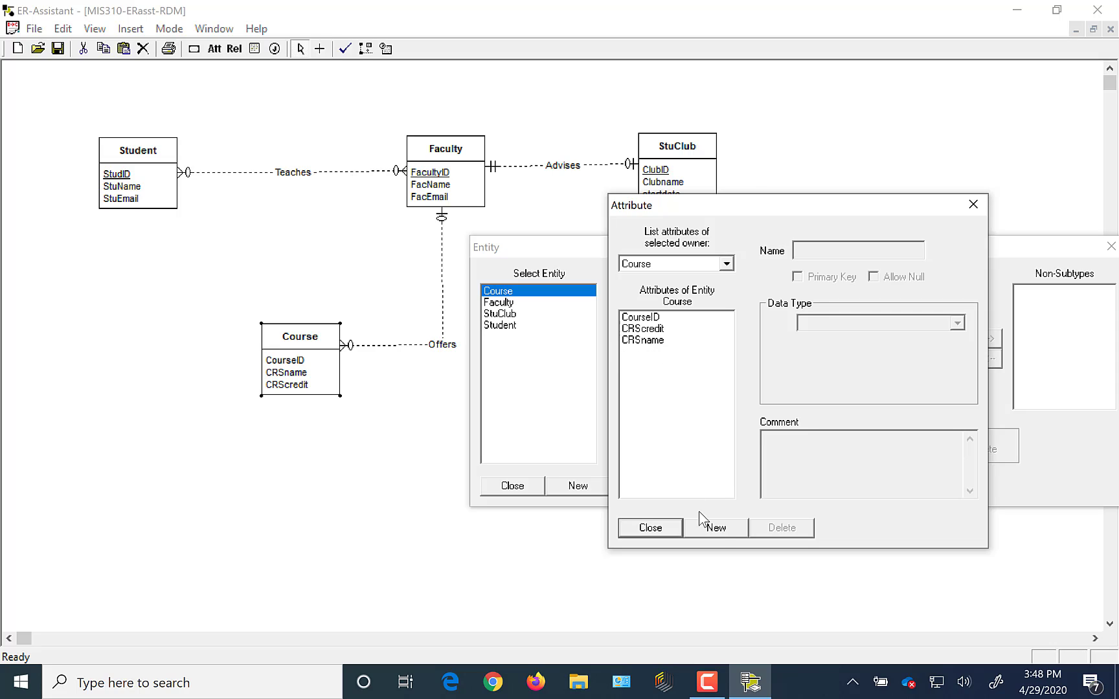
left_click(718, 529)
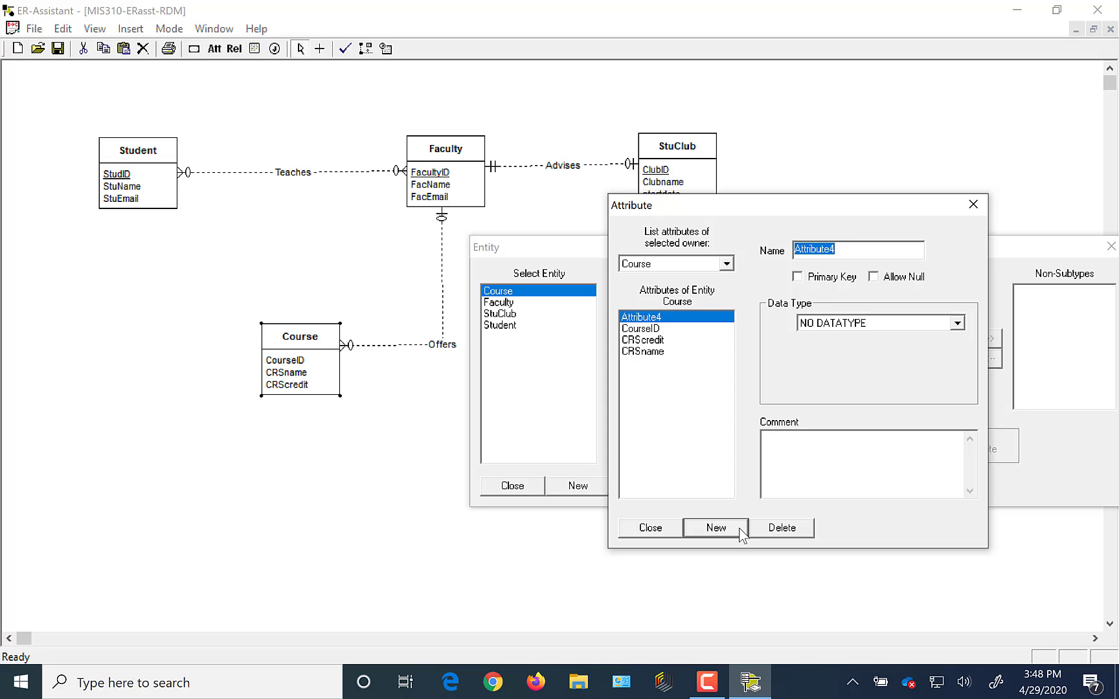
type("Facul")
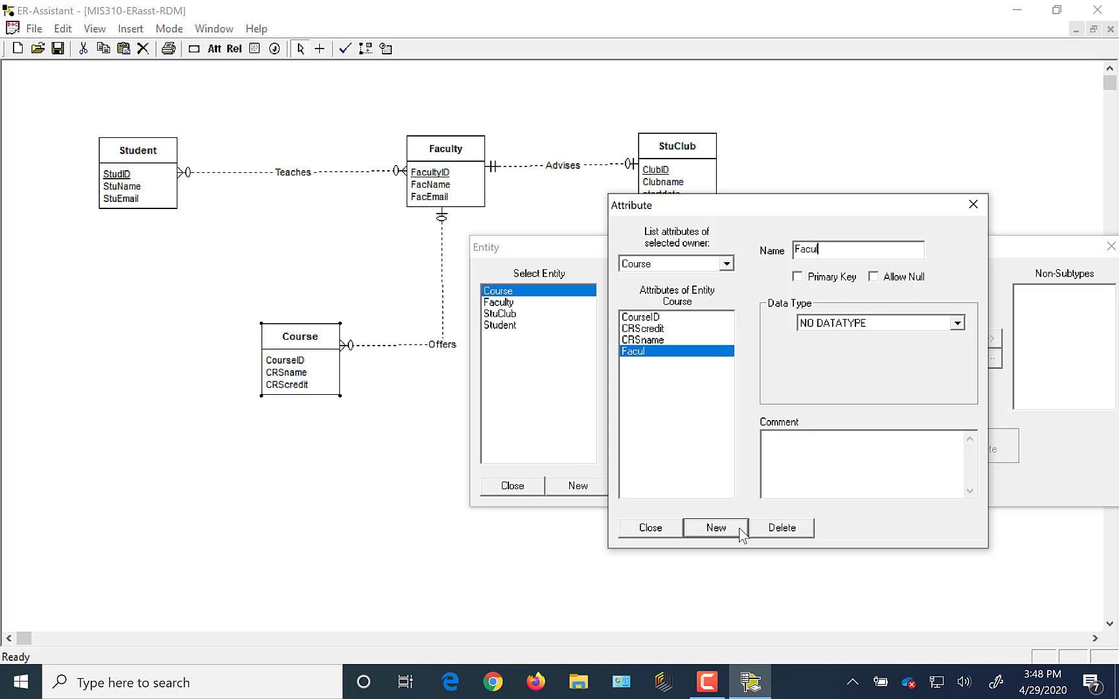
type("tyID-")
type("FK")
Give Course's FacultyID-FK attribute the data type CHAR with length 5, and return to the diagram.
left_click(958, 324)
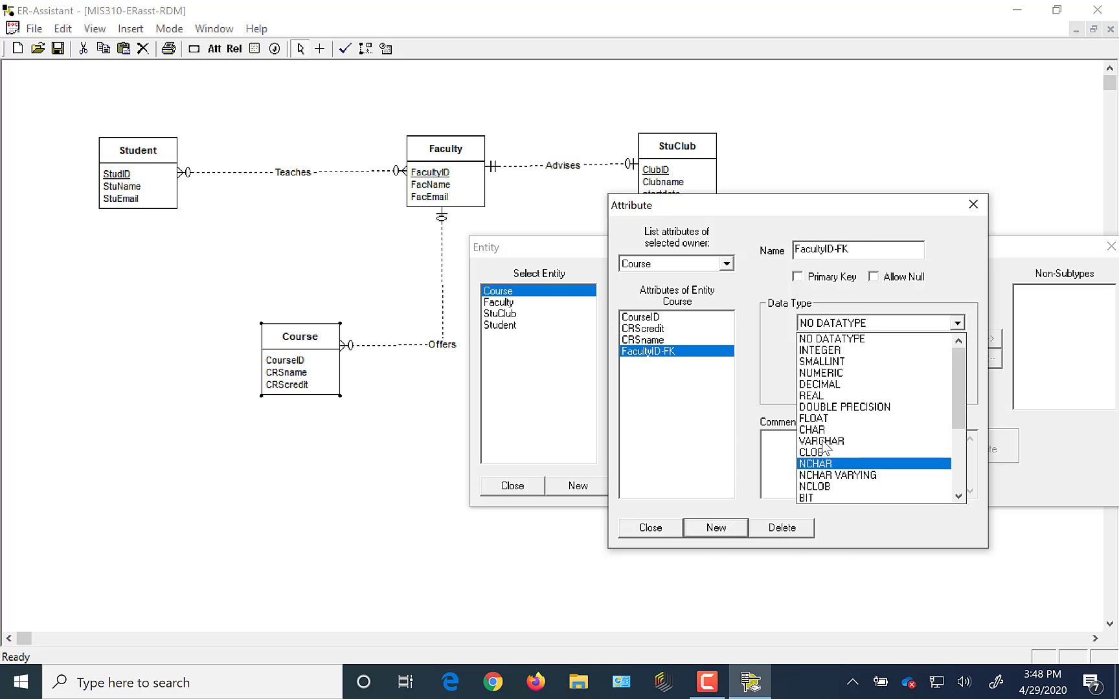
left_click(844, 430)
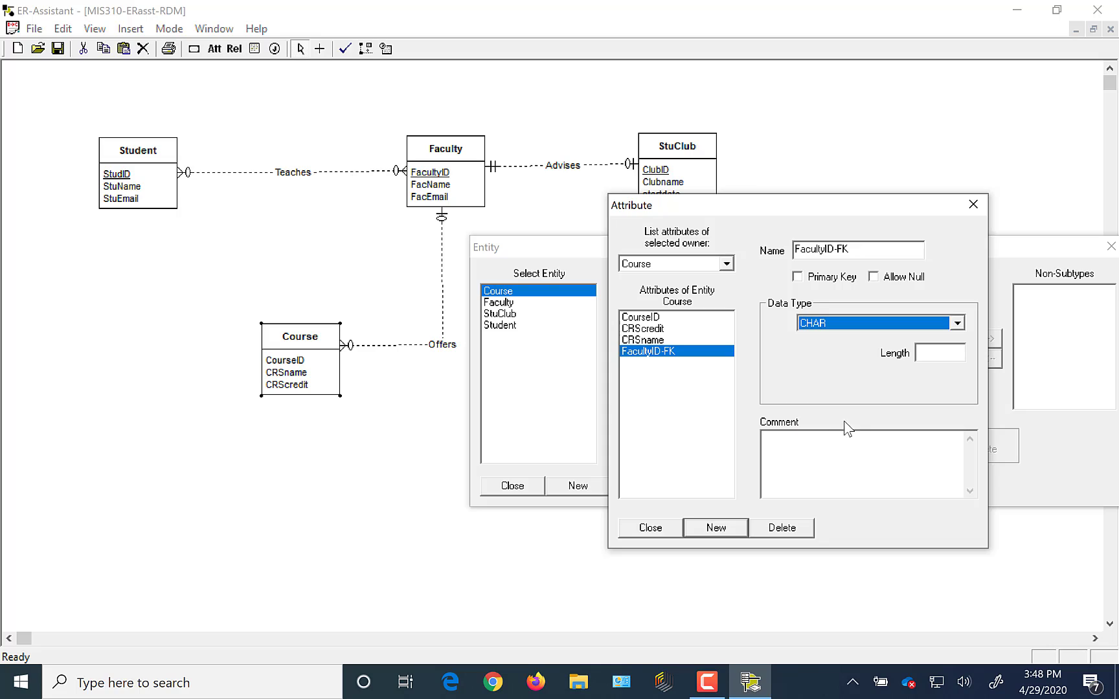
left_click(941, 356)
type("5")
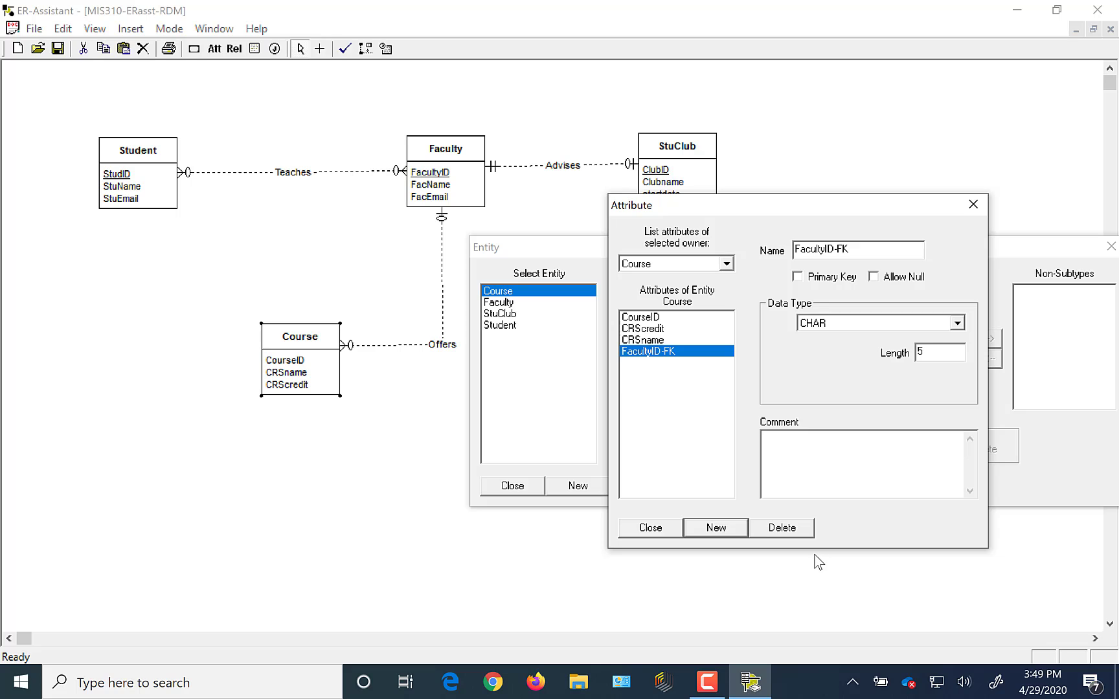
left_click(650, 528)
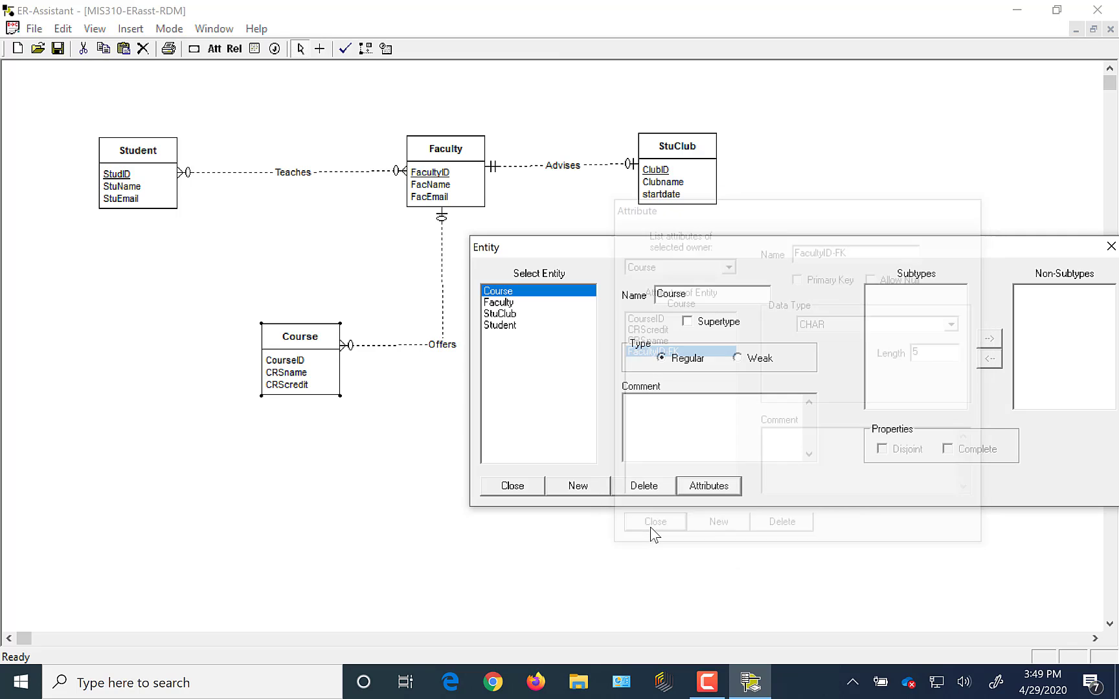
left_click(502, 487)
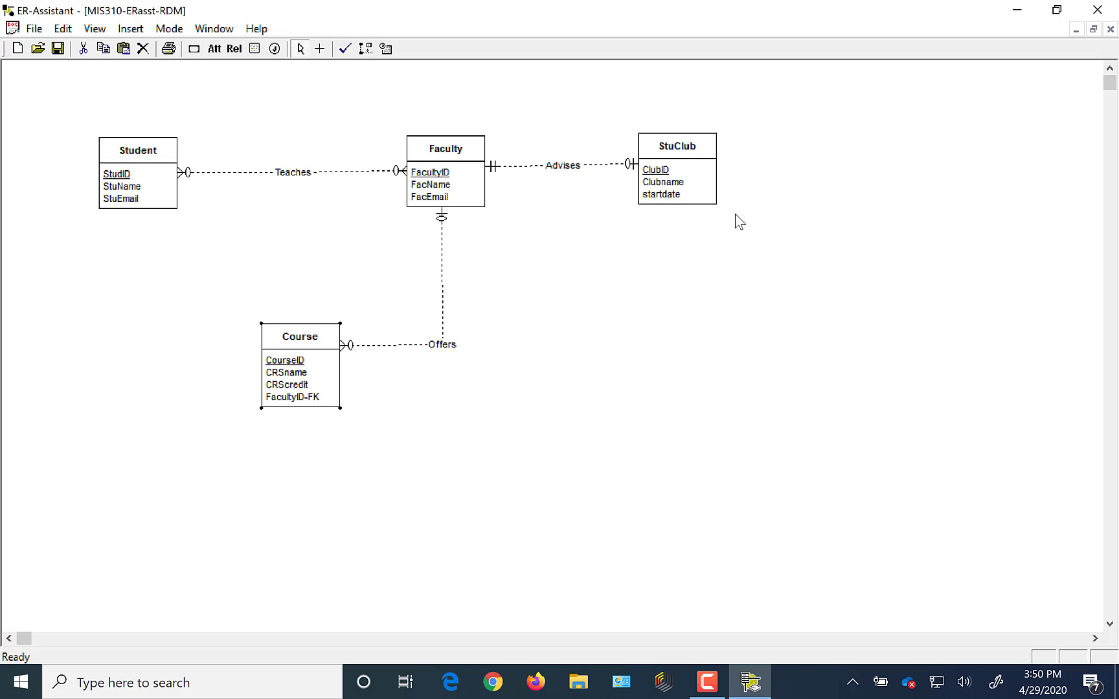
Add an attribute named FacultyID-FK to the StuClub entity, without a data type, and return to the diagram.
left_click(695, 146)
left_click(195, 51)
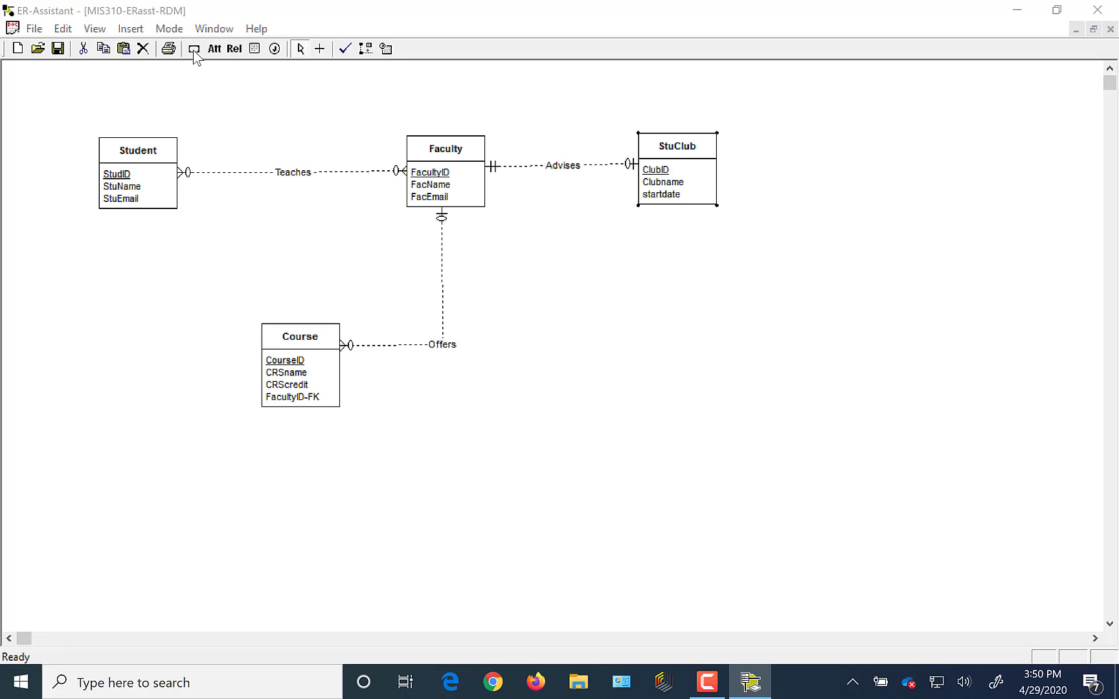
left_click_drag(564, 208, 727, 319)
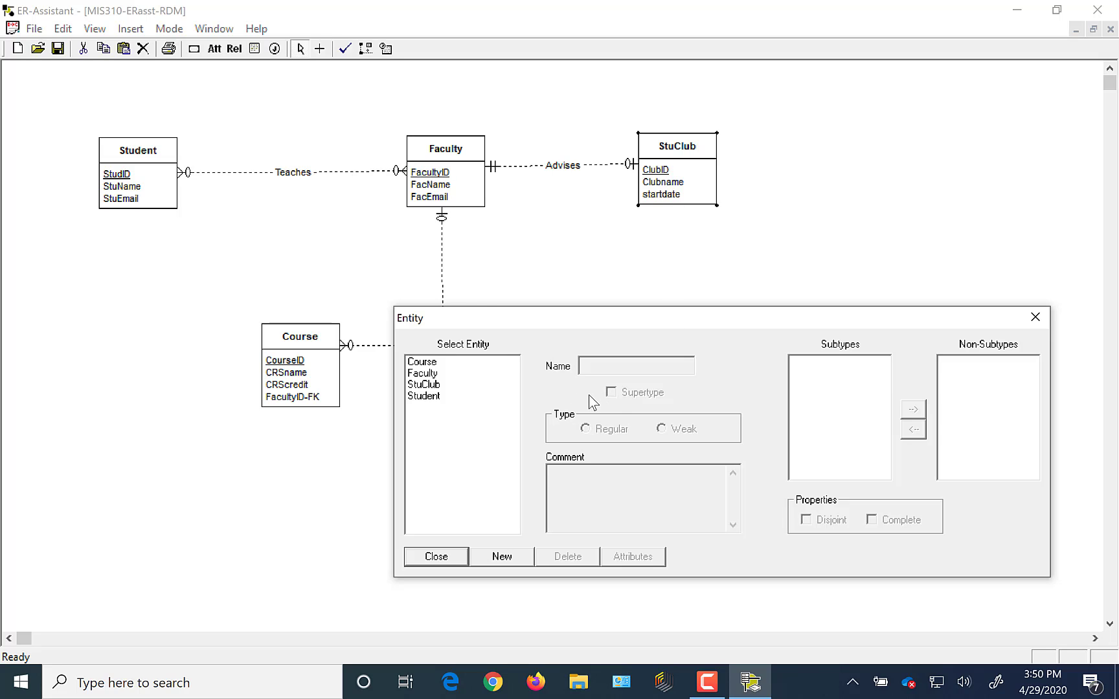
left_click(427, 385)
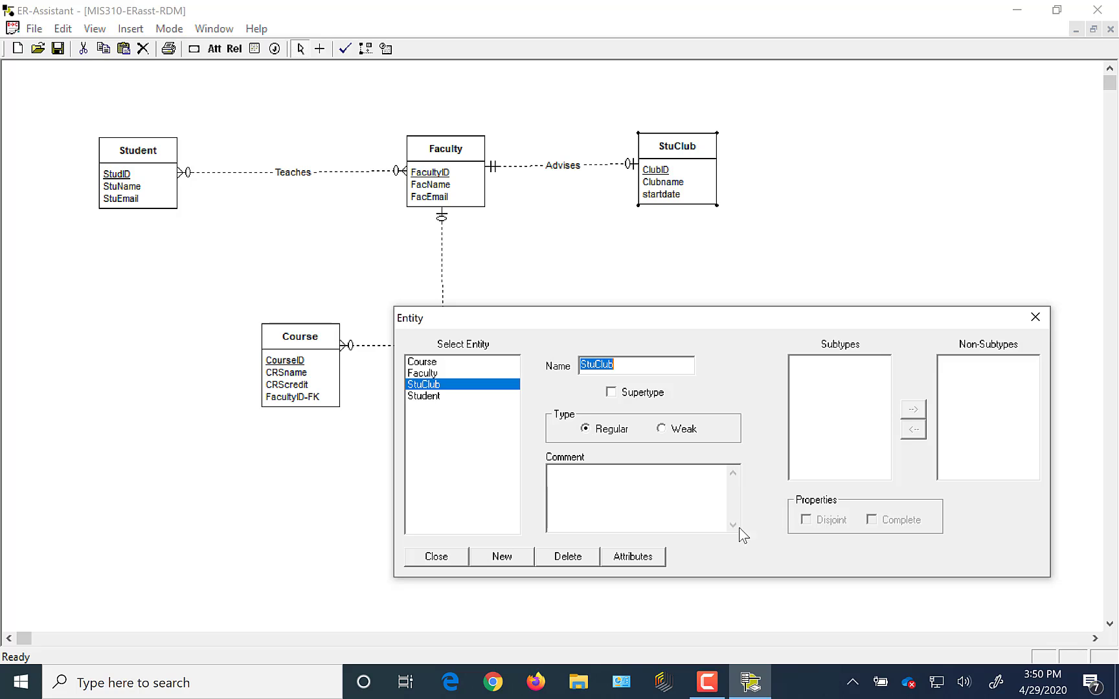
left_click(648, 560)
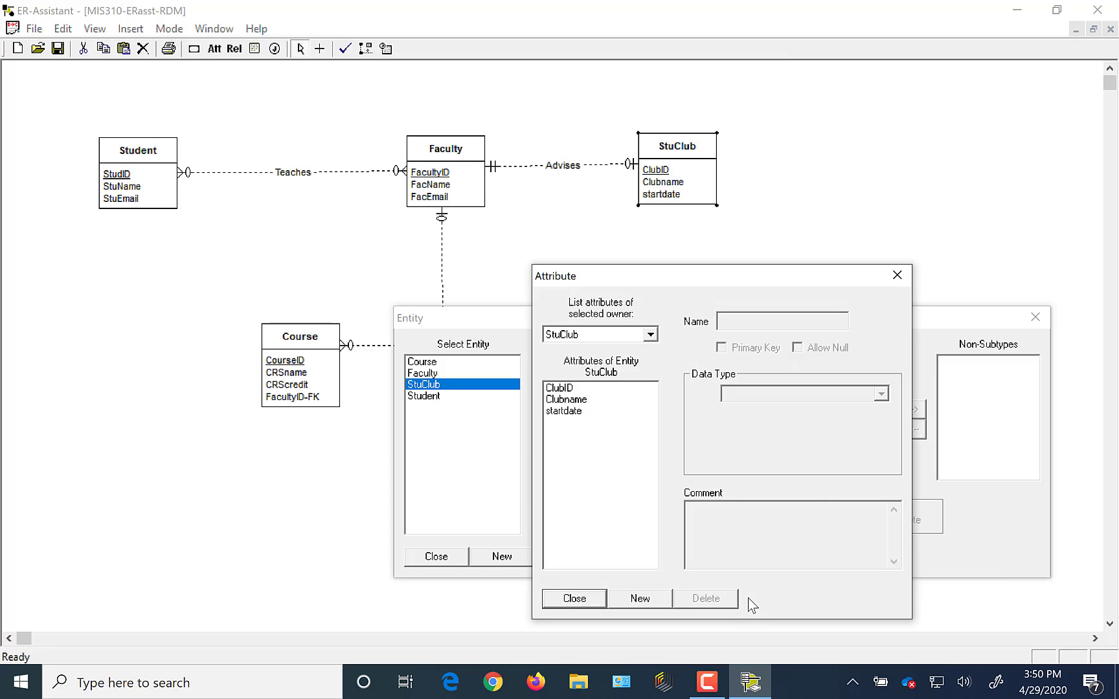
left_click(565, 388)
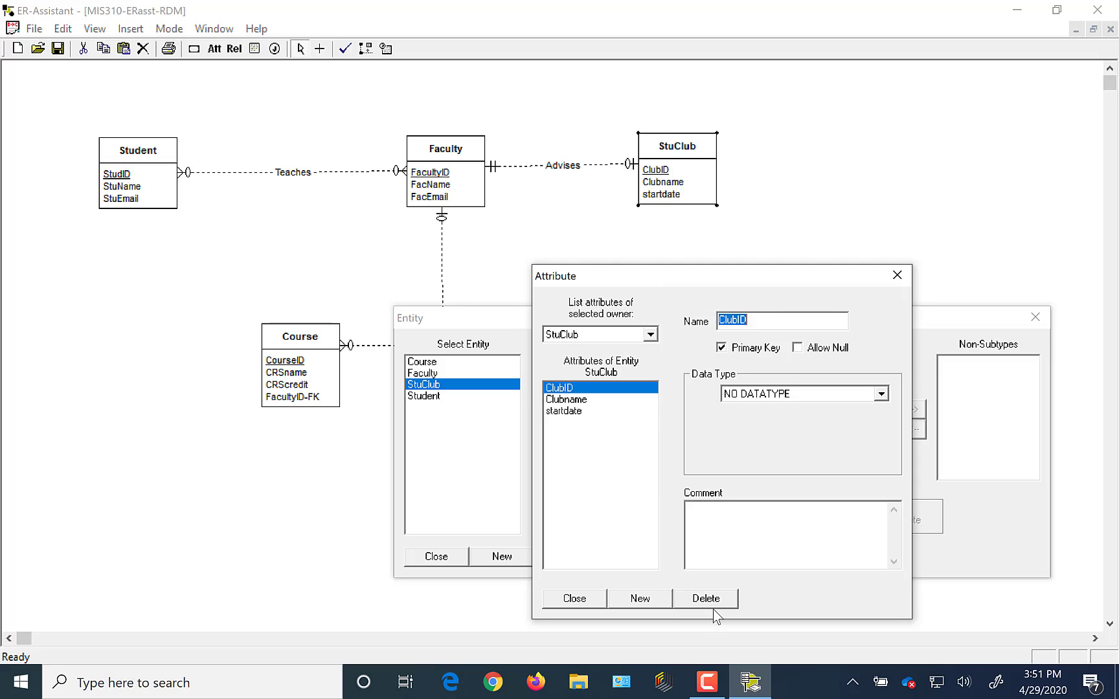
left_click(649, 600)
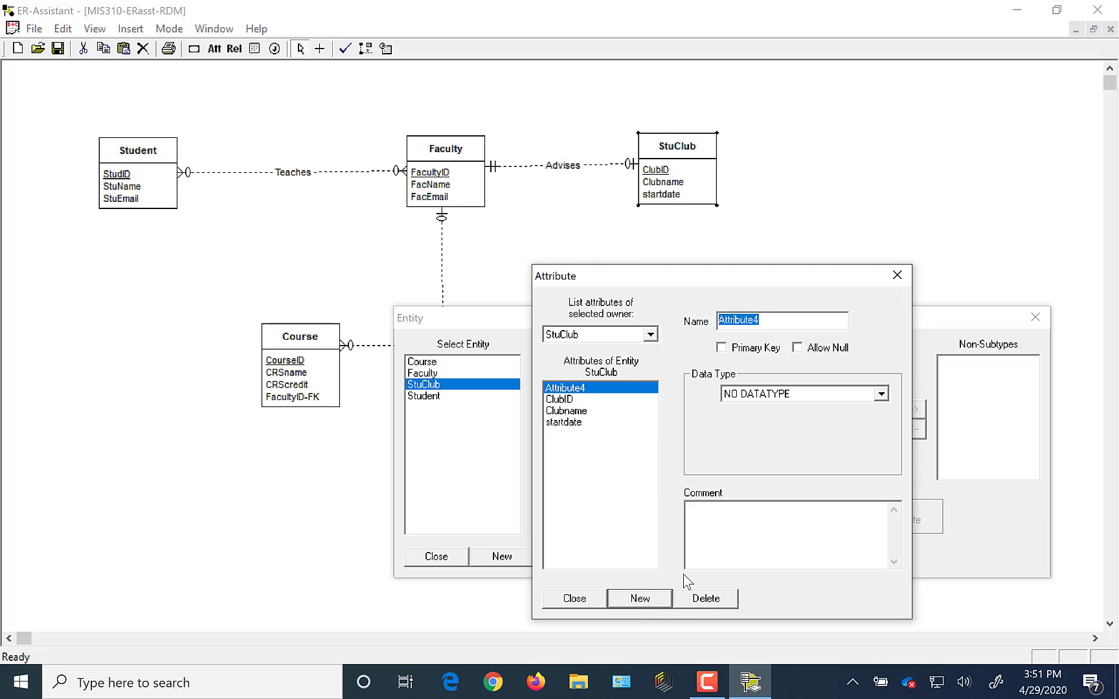
type("Faculty")
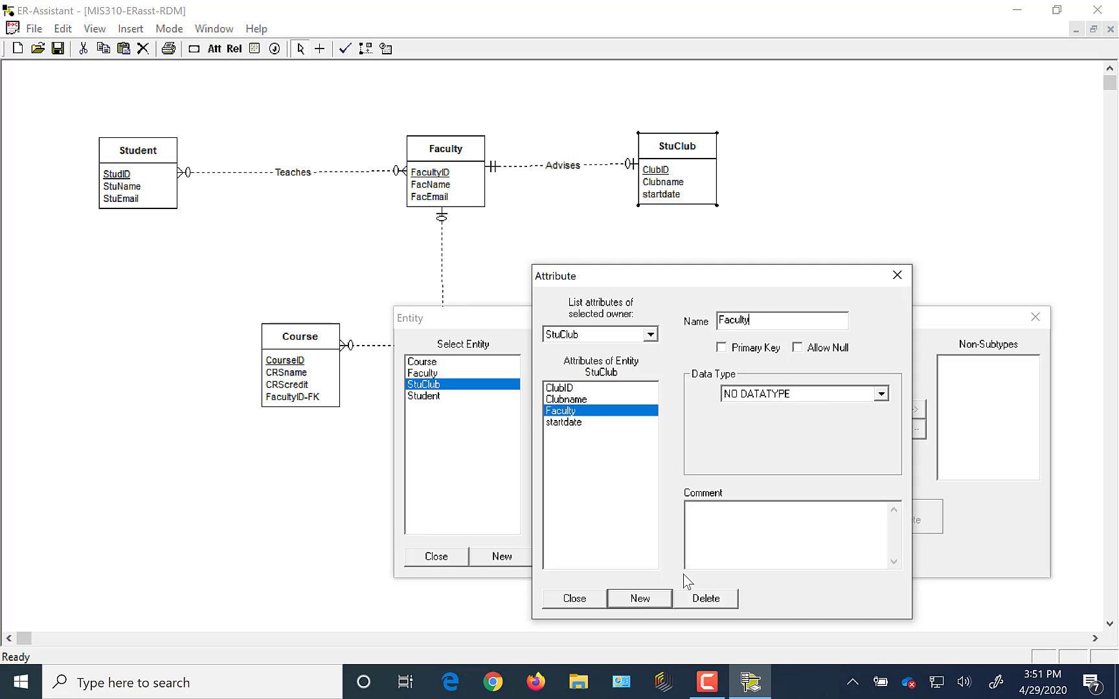
type("ID-FK")
left_click(593, 601)
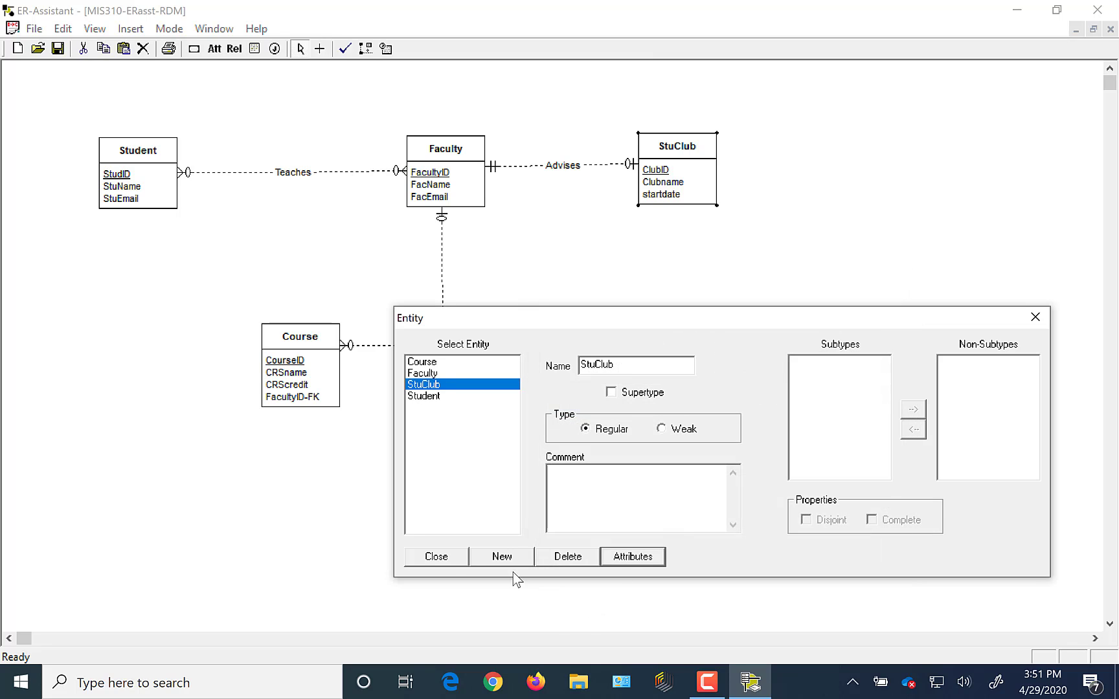
left_click(437, 558)
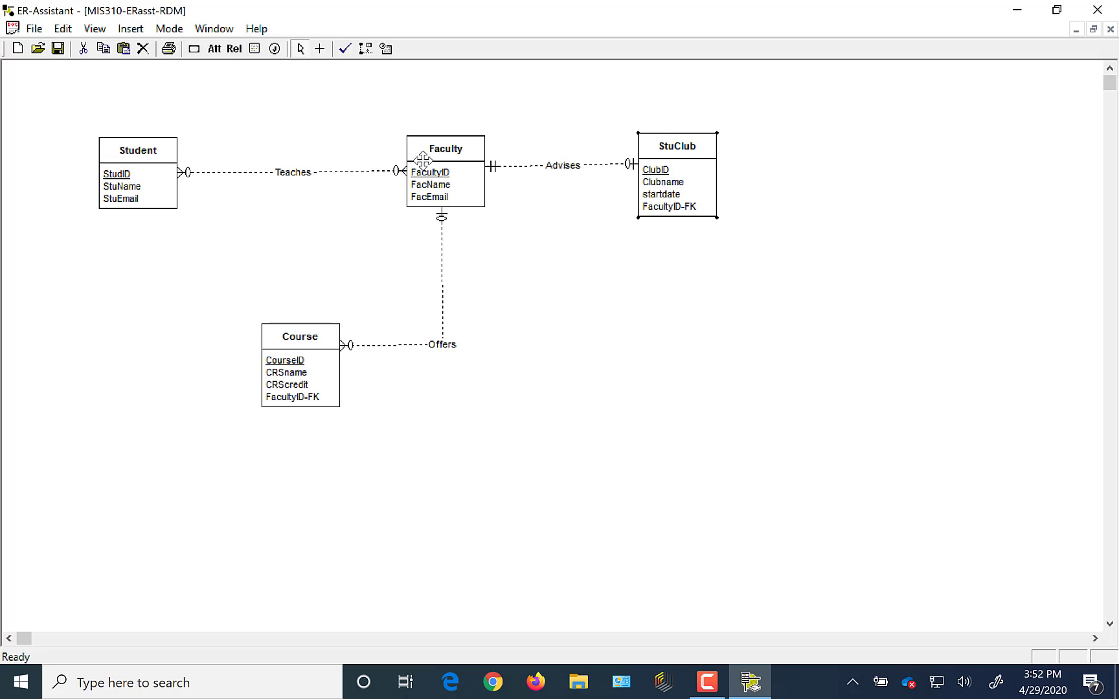
Move the Course entity directly below Faculty, and create a new entity named StuFac.
left_click_drag(299, 338, 440, 374)
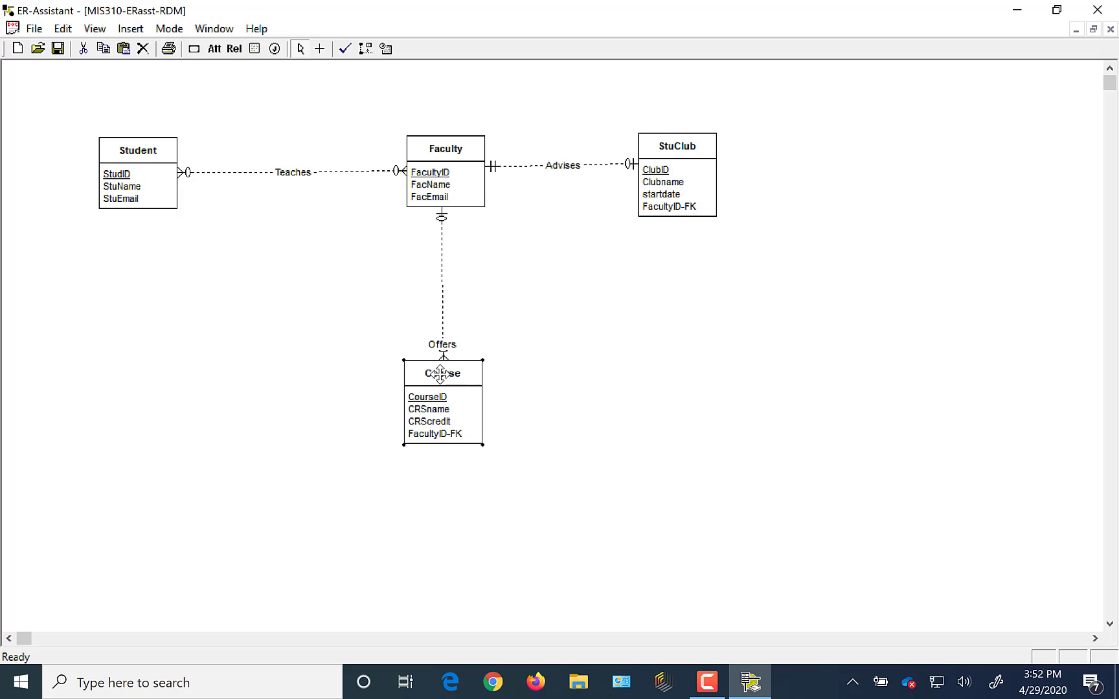
left_click(194, 49)
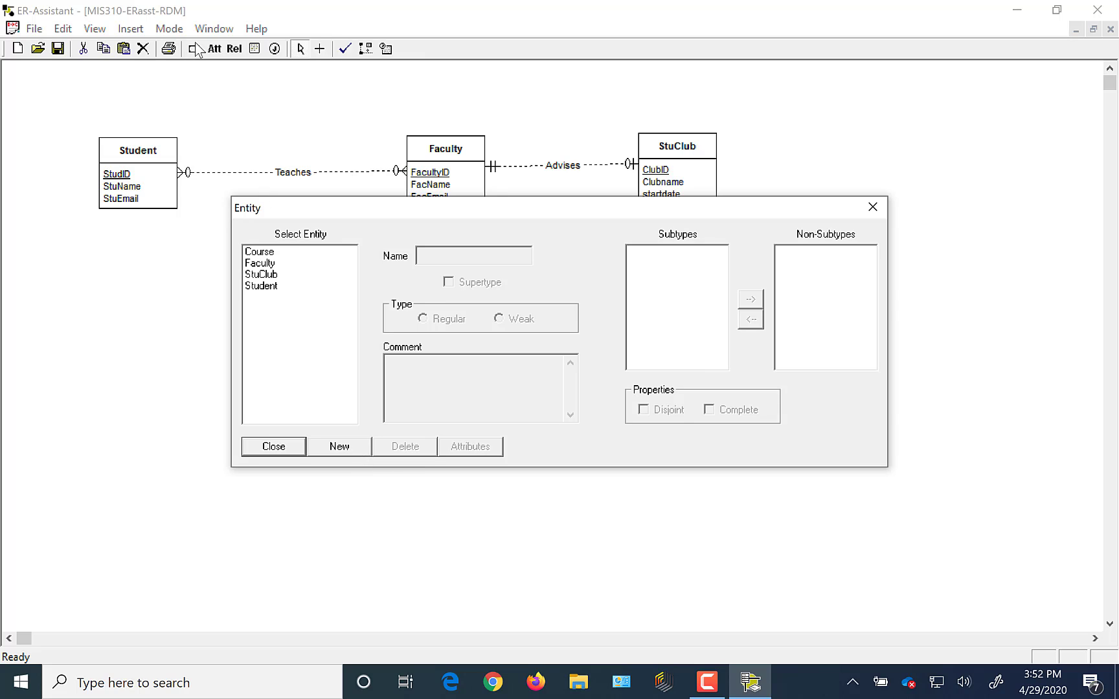
left_click(339, 447)
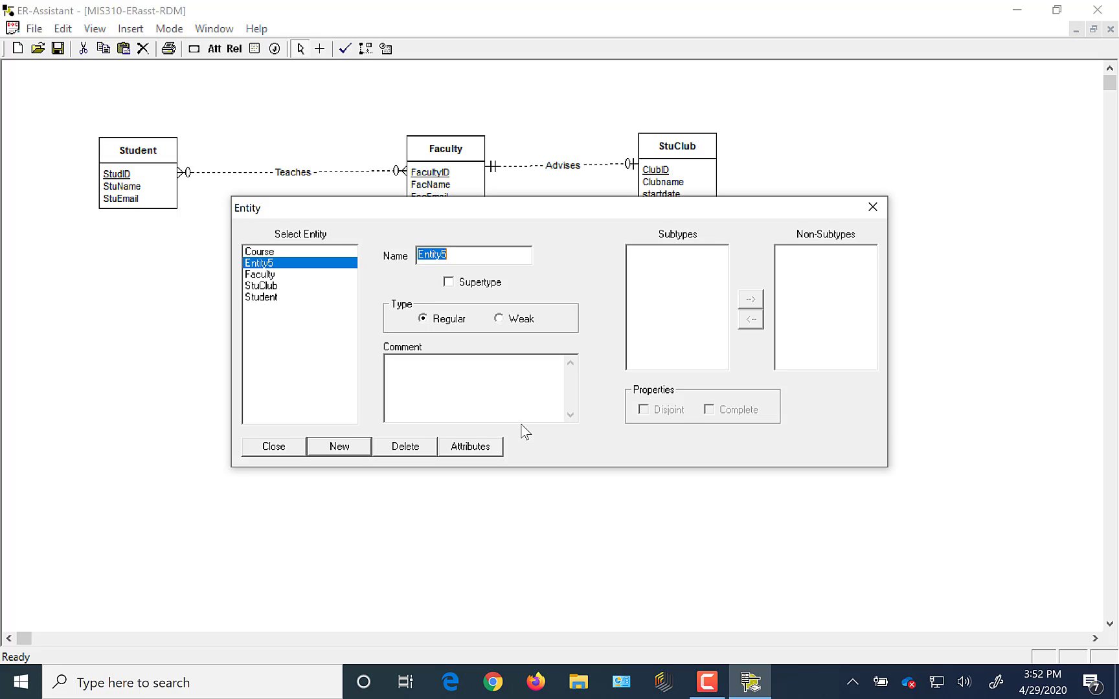
type("Stu")
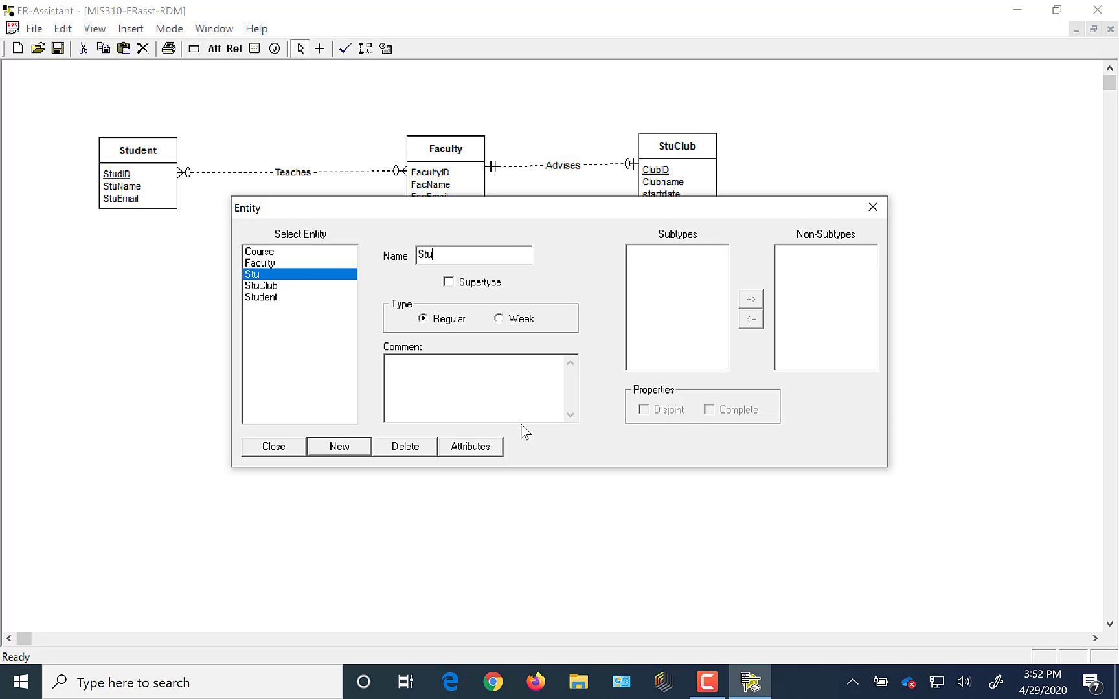
type("Fac")
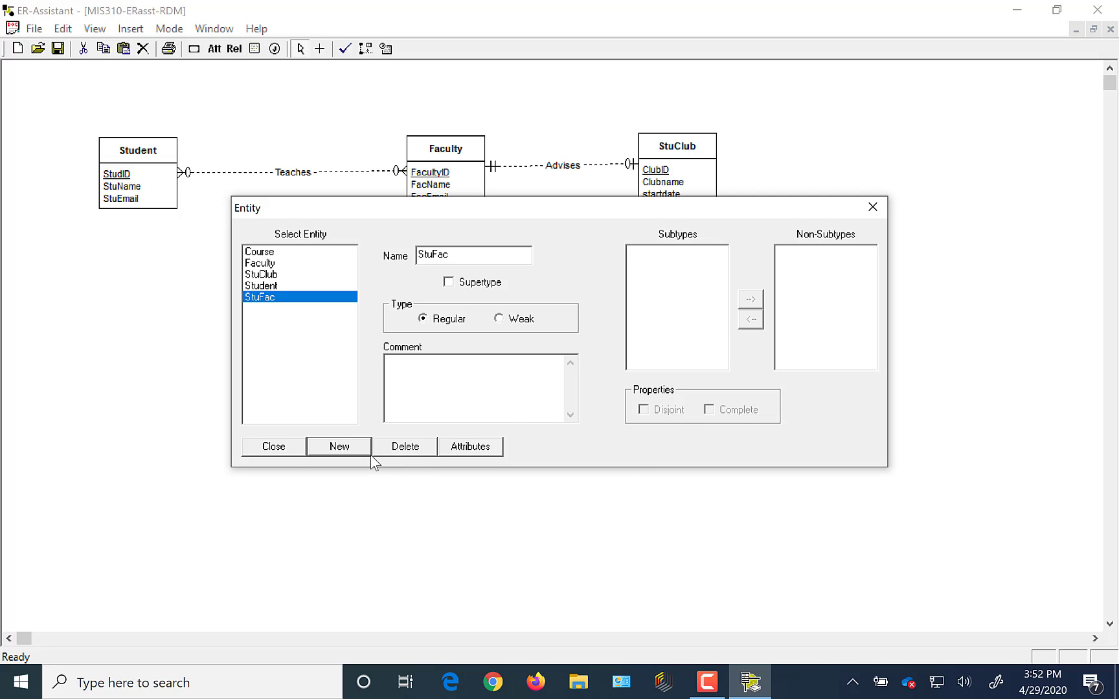
Add a primary key attribute StuID to StuFac with data type CHAR and length 5.
left_click(473, 447)
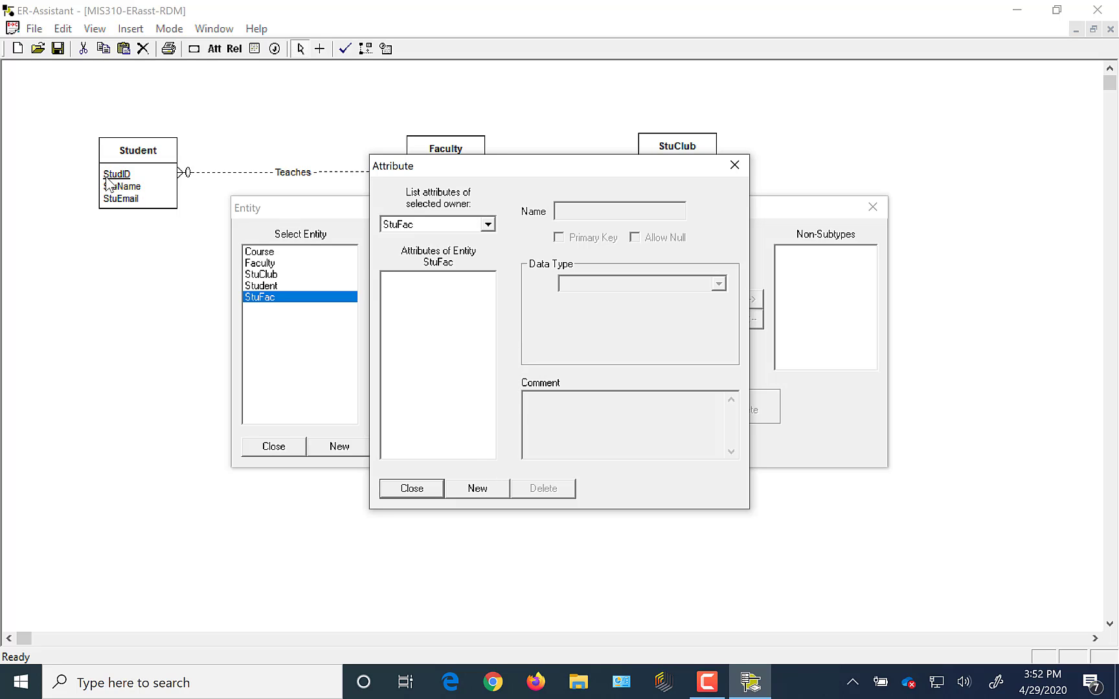
left_click(473, 495)
type("Stu")
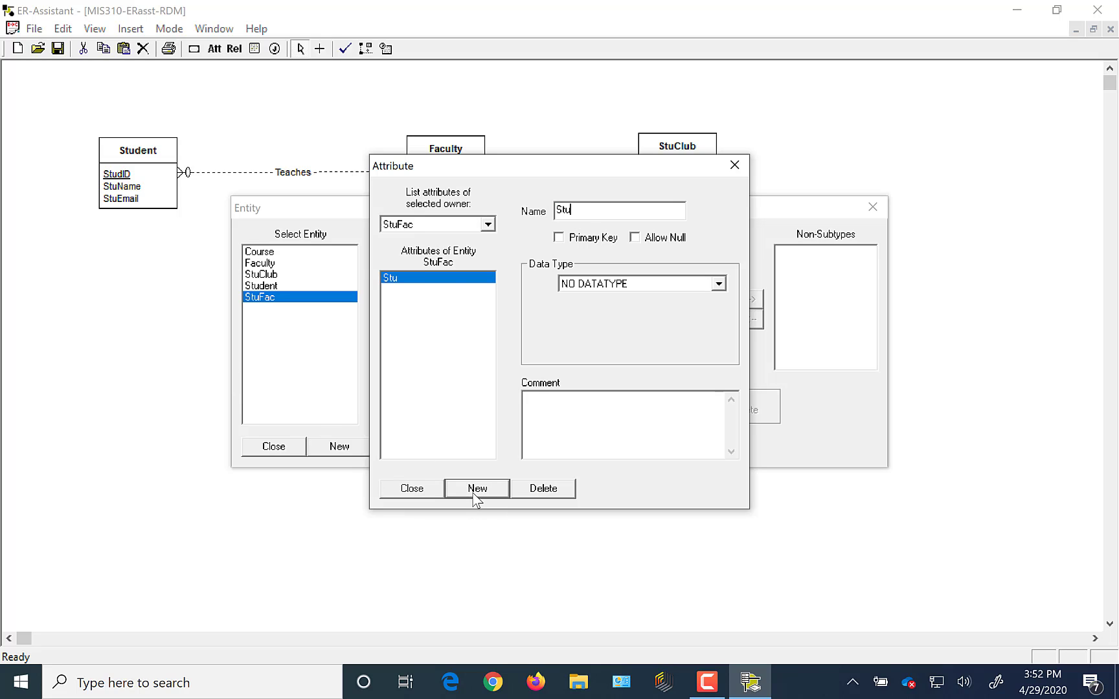
type("ID")
left_click(562, 239)
left_click(719, 285)
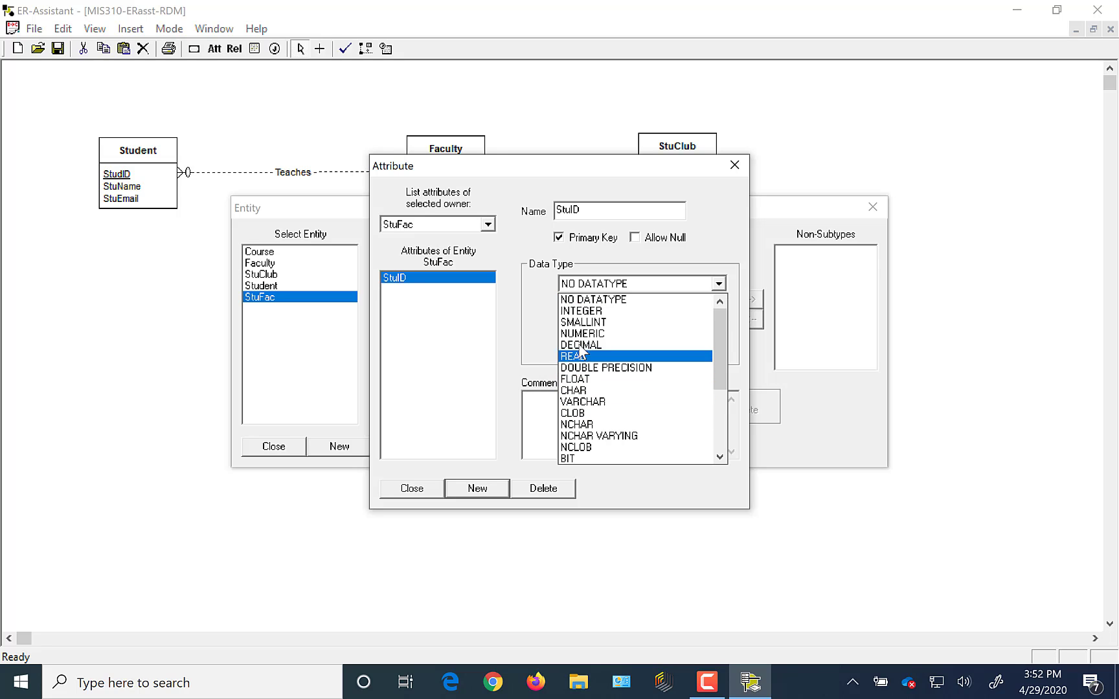
left_click(579, 391)
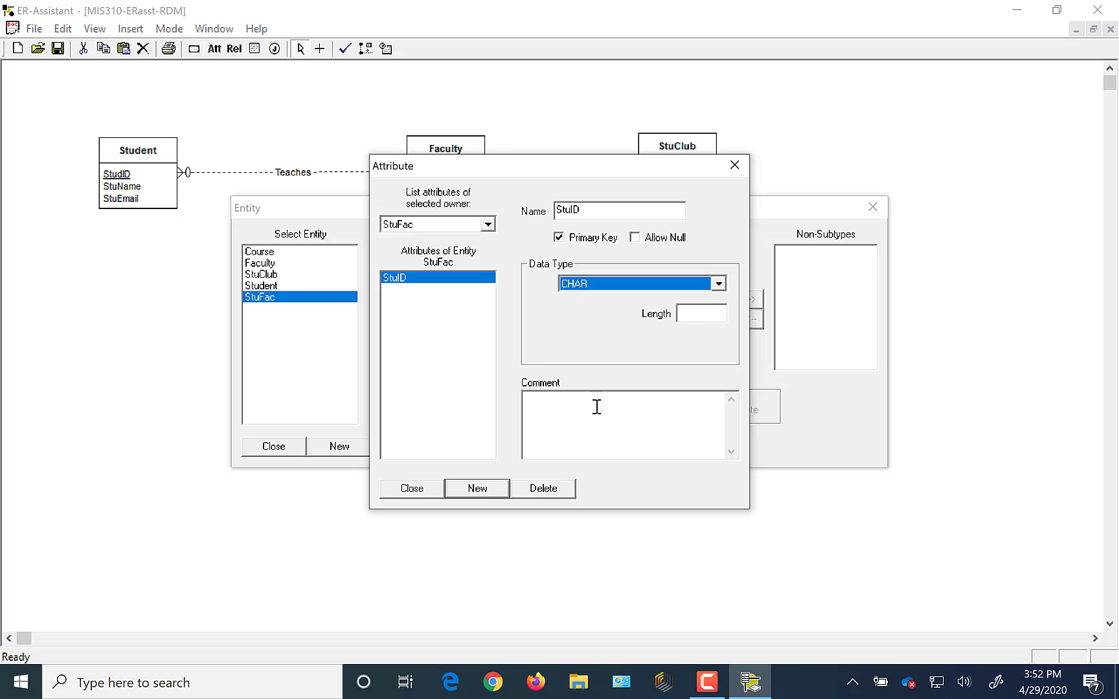
left_click(700, 315)
type("5")
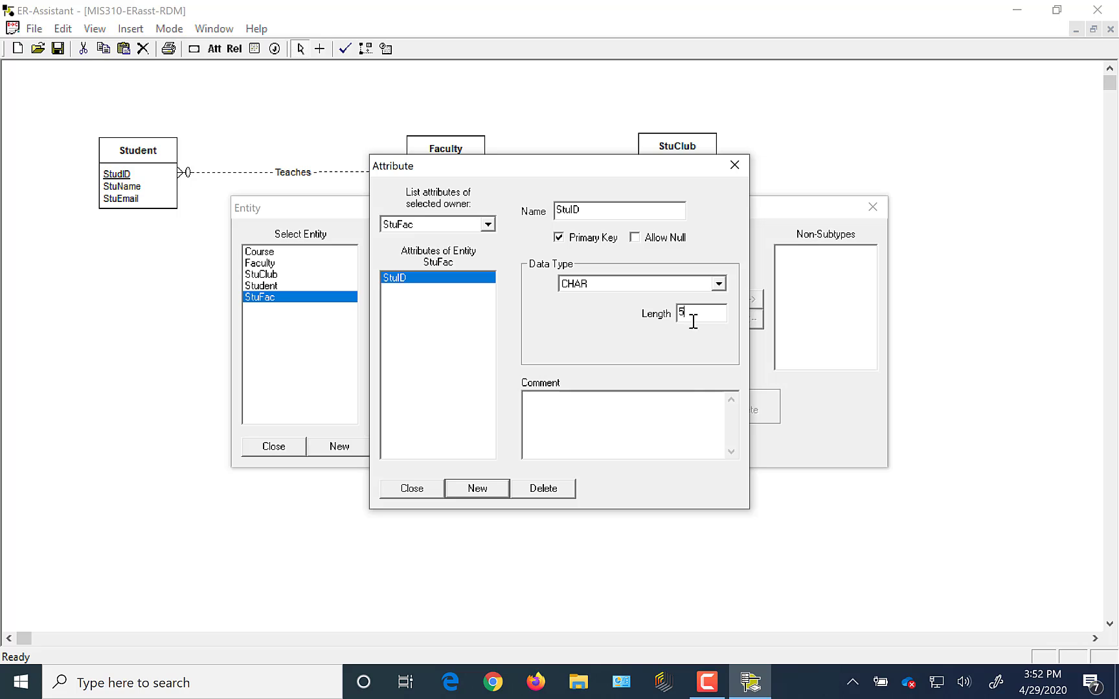
Add a second primary key attribute named FacultyID to StuFac with data type CHAR and length 5.
left_click(477, 489)
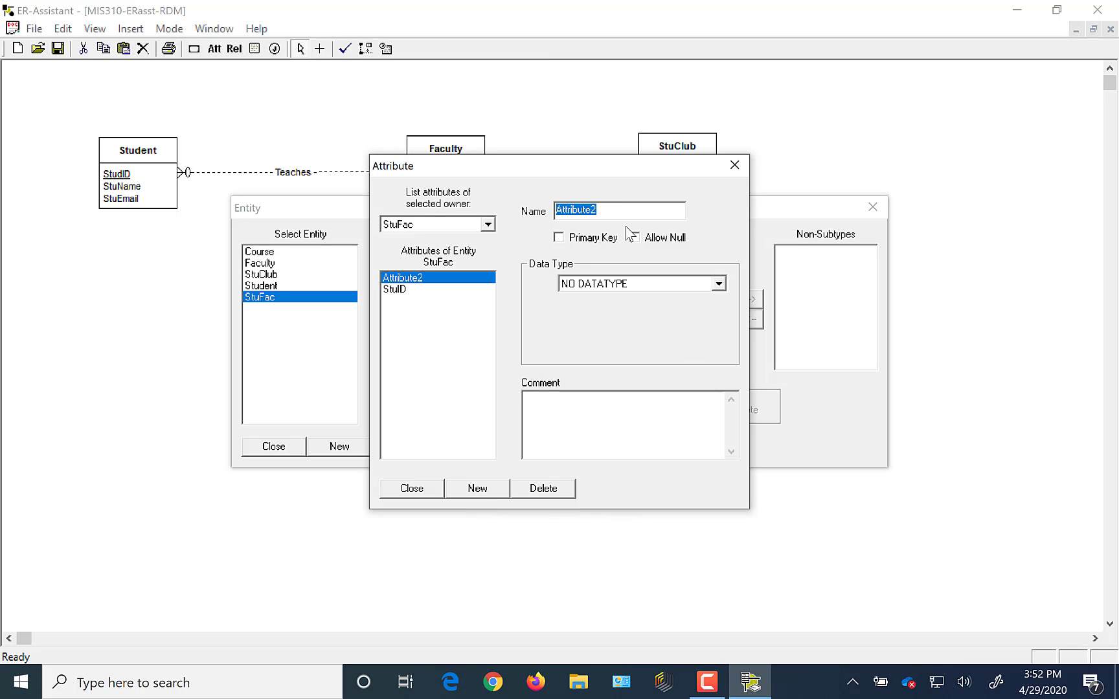
left_click_drag(568, 166, 590, 239)
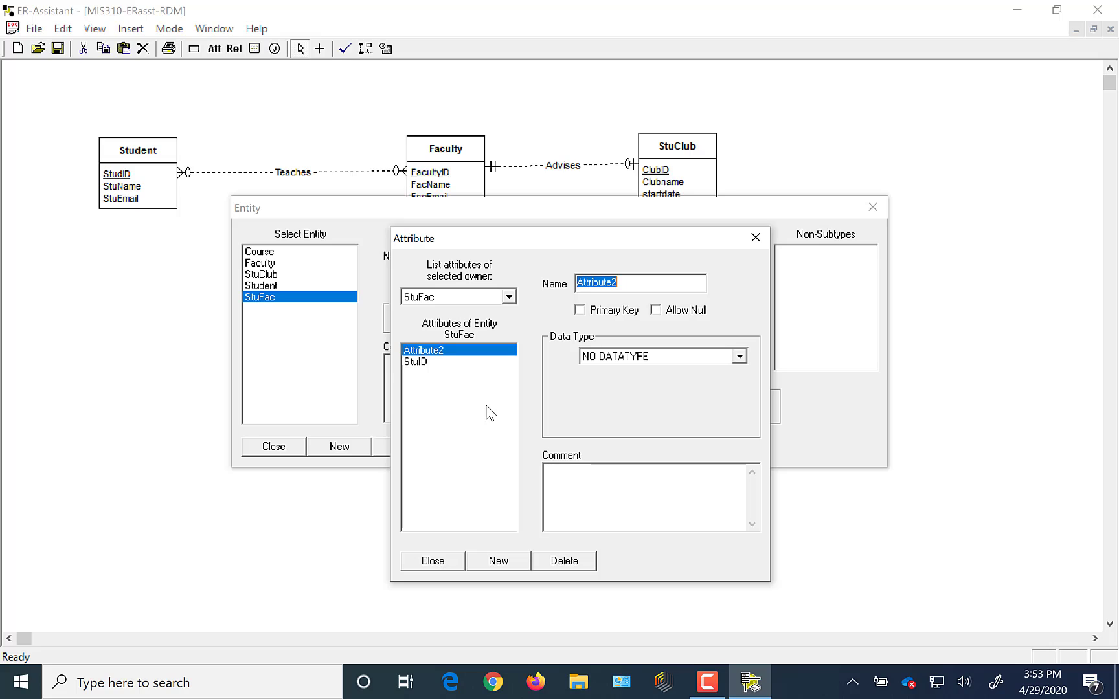
type("FacultyID")
left_click(588, 311)
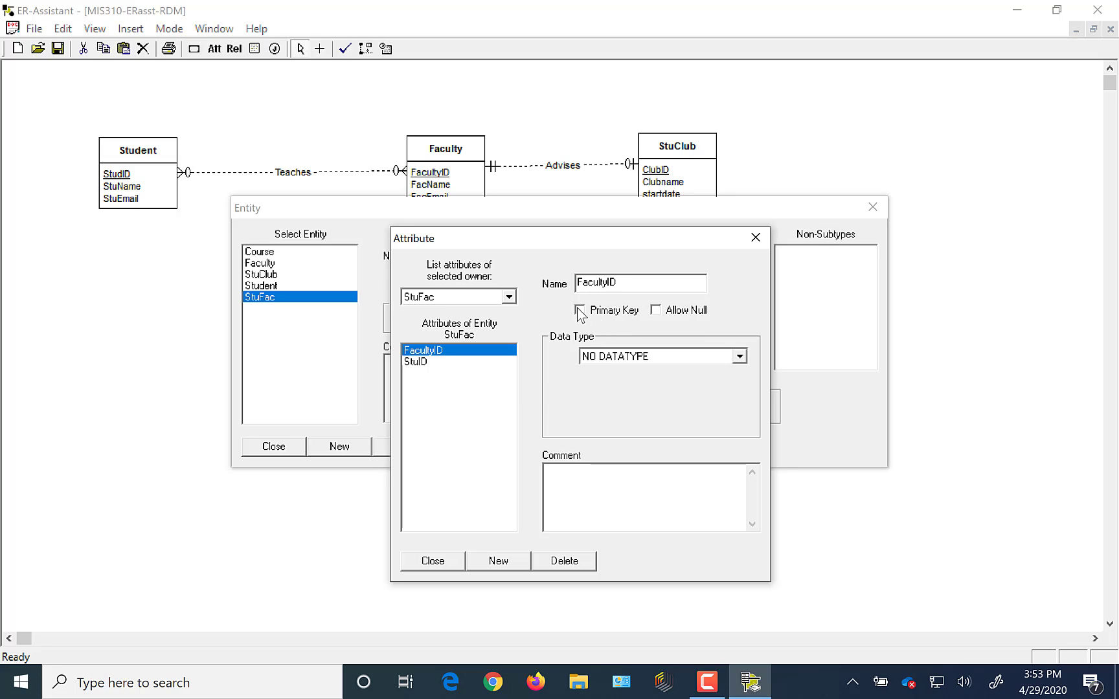
left_click(739, 356)
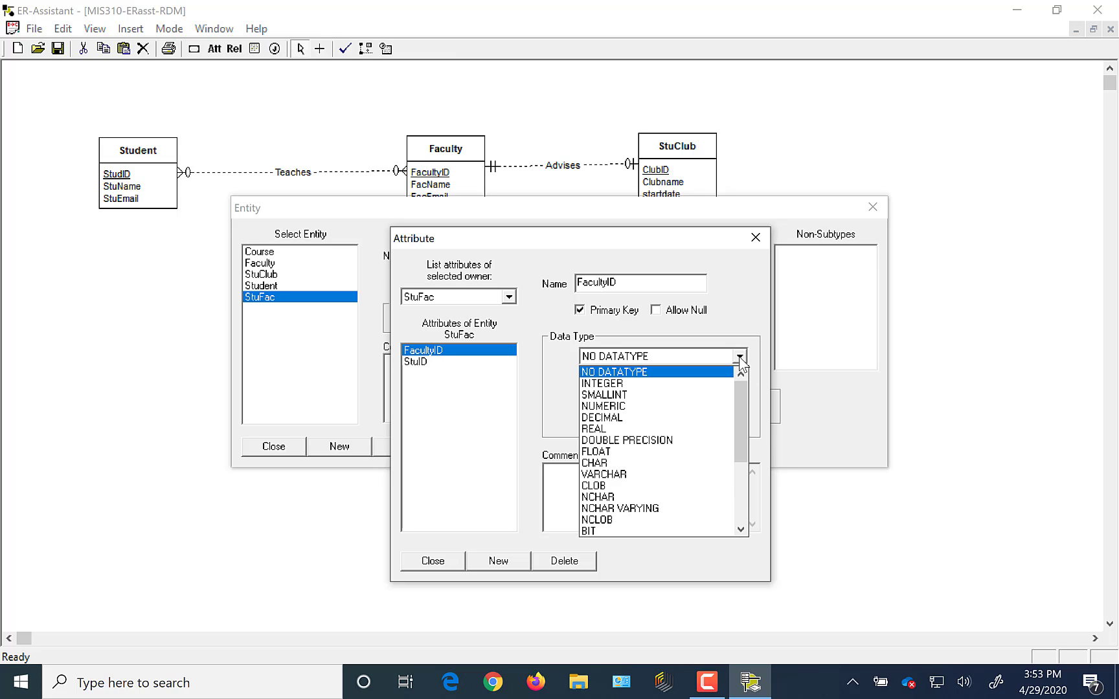
left_click(601, 463)
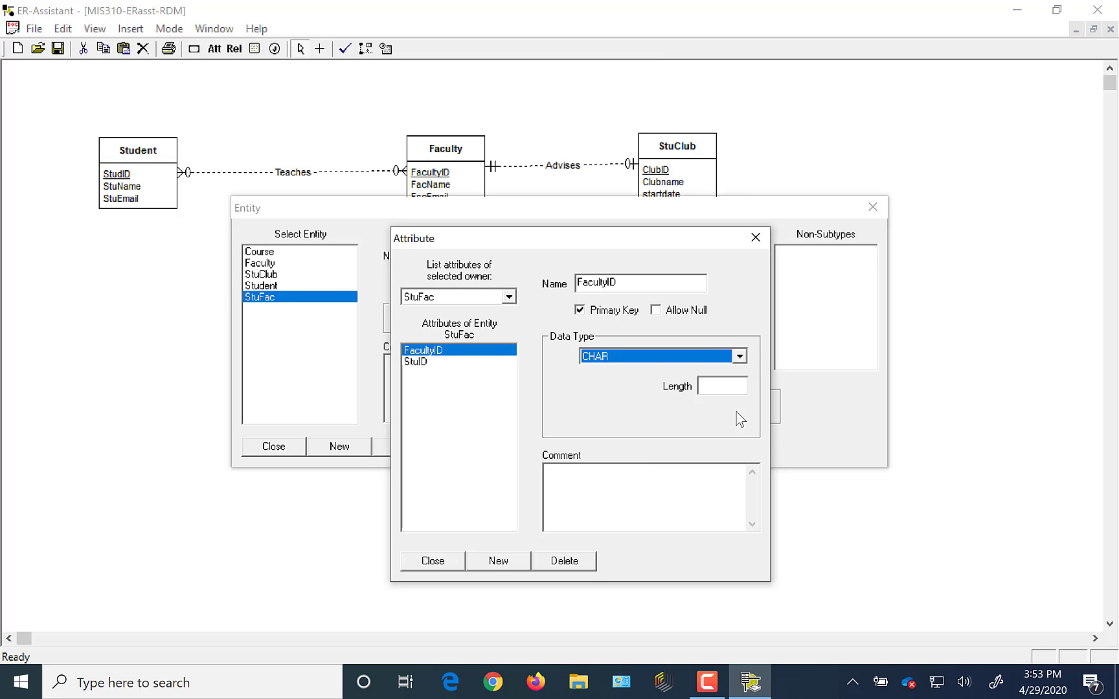
left_click(723, 387)
type("5")
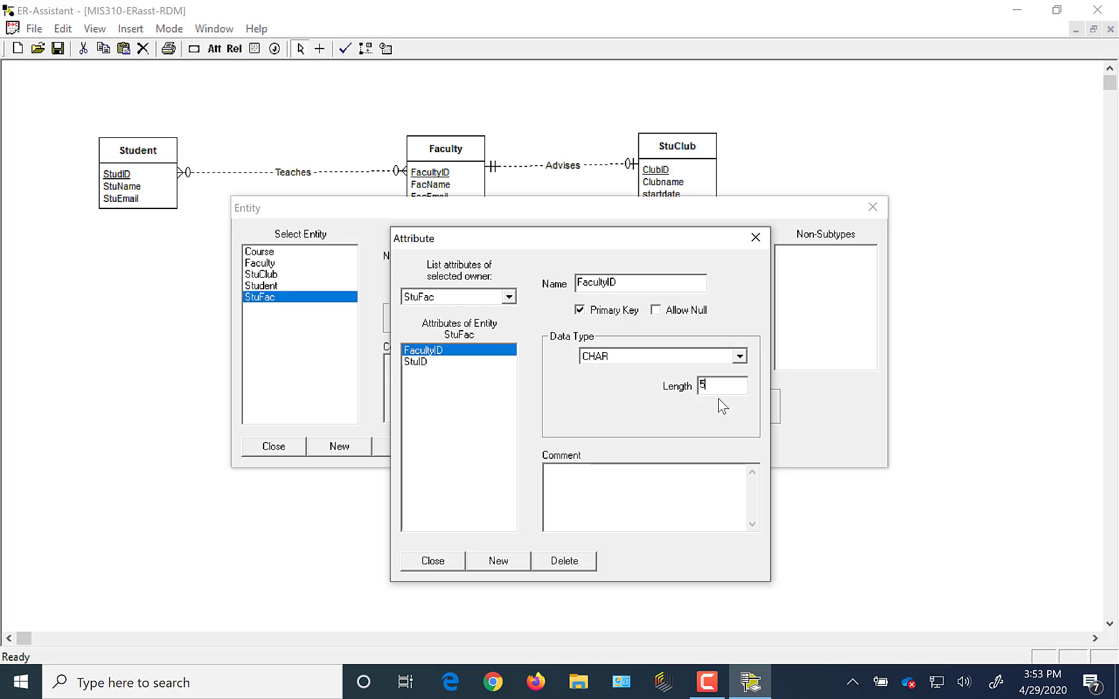
Add a non-key attribute named Date to StuFac, without a data type, and return to the diagram.
left_click(492, 562)
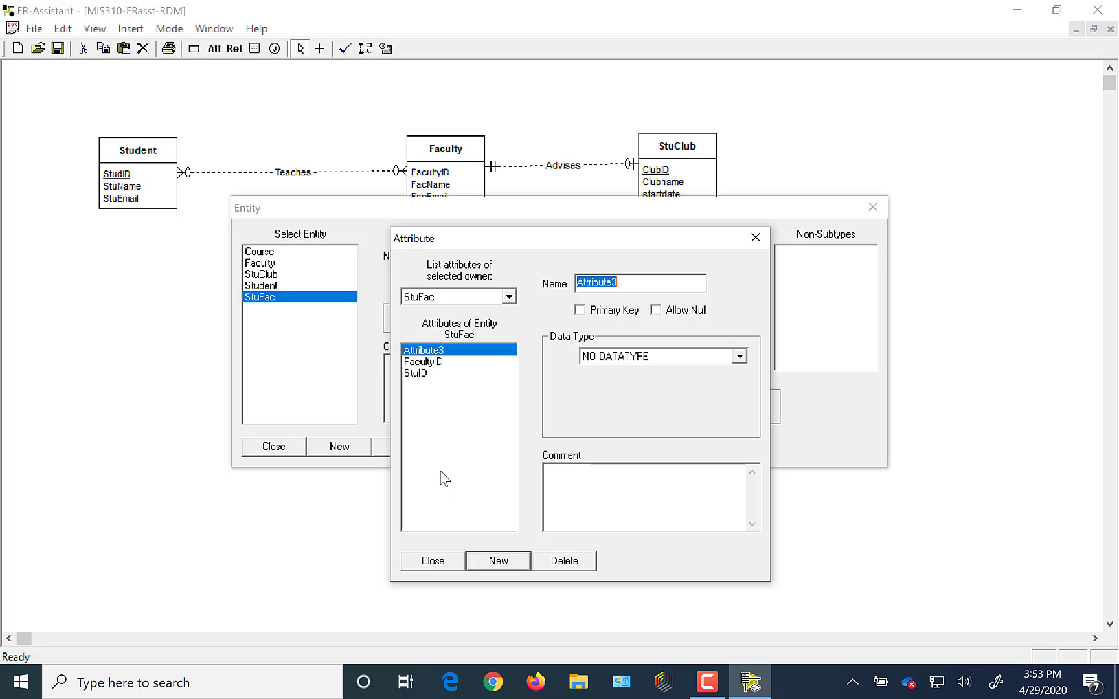
type("Date")
left_click(432, 560)
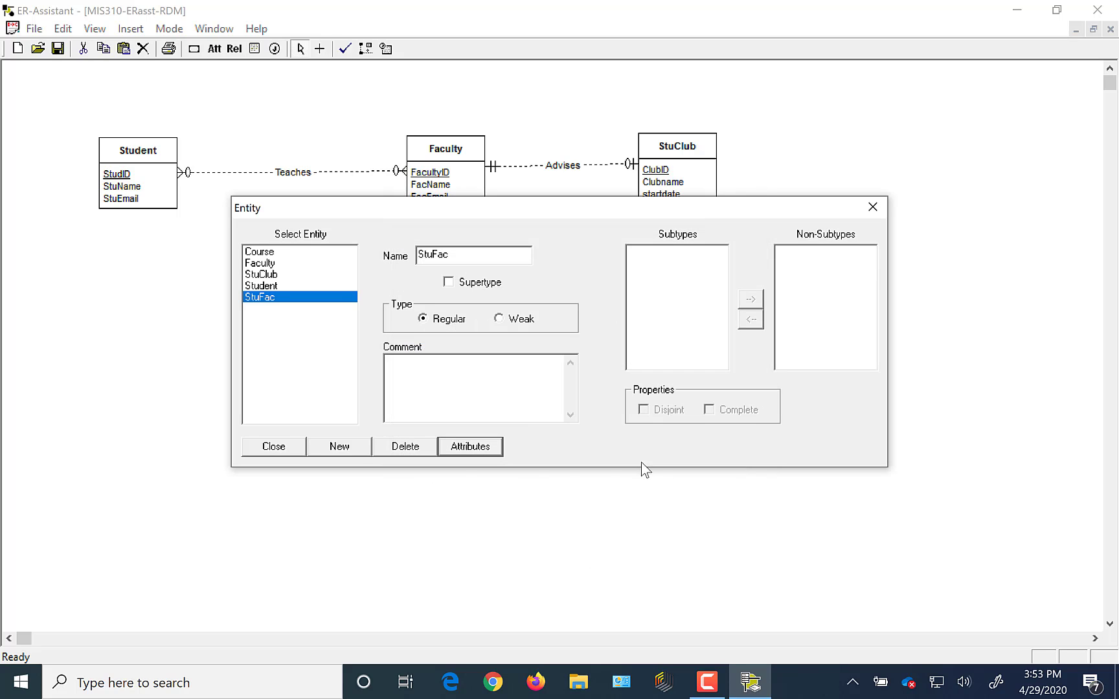
left_click(285, 453)
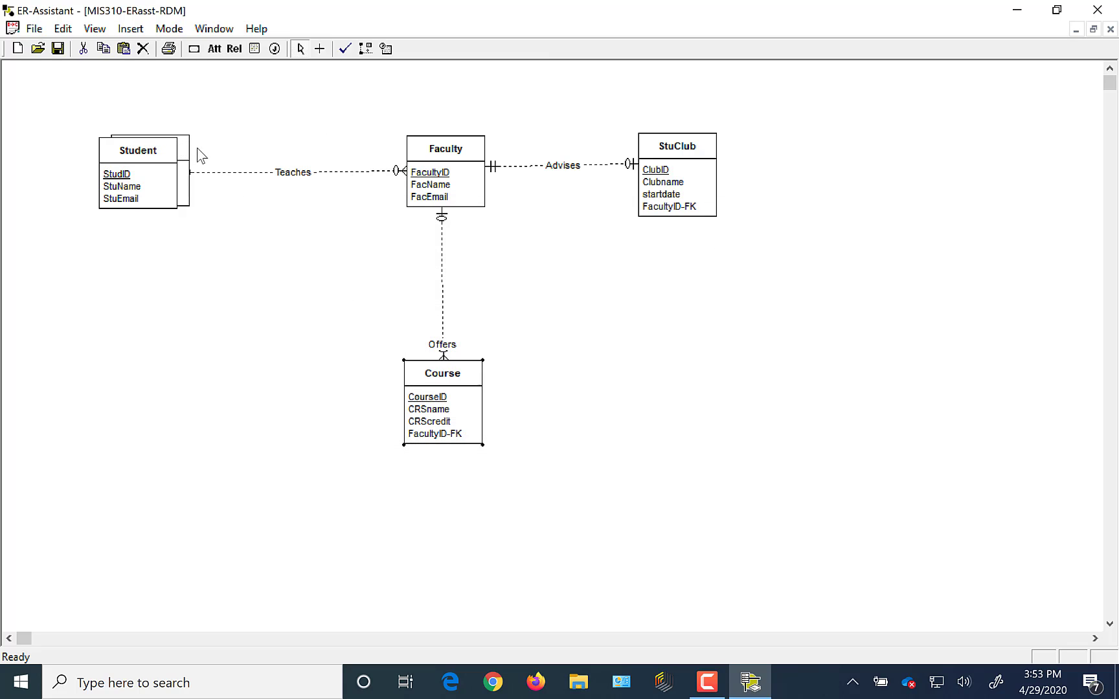
Move the StuFac entity out from behind Student to the open area below the Teaches relationship, between Student and Faculty.
left_click_drag(190, 155, 328, 296)
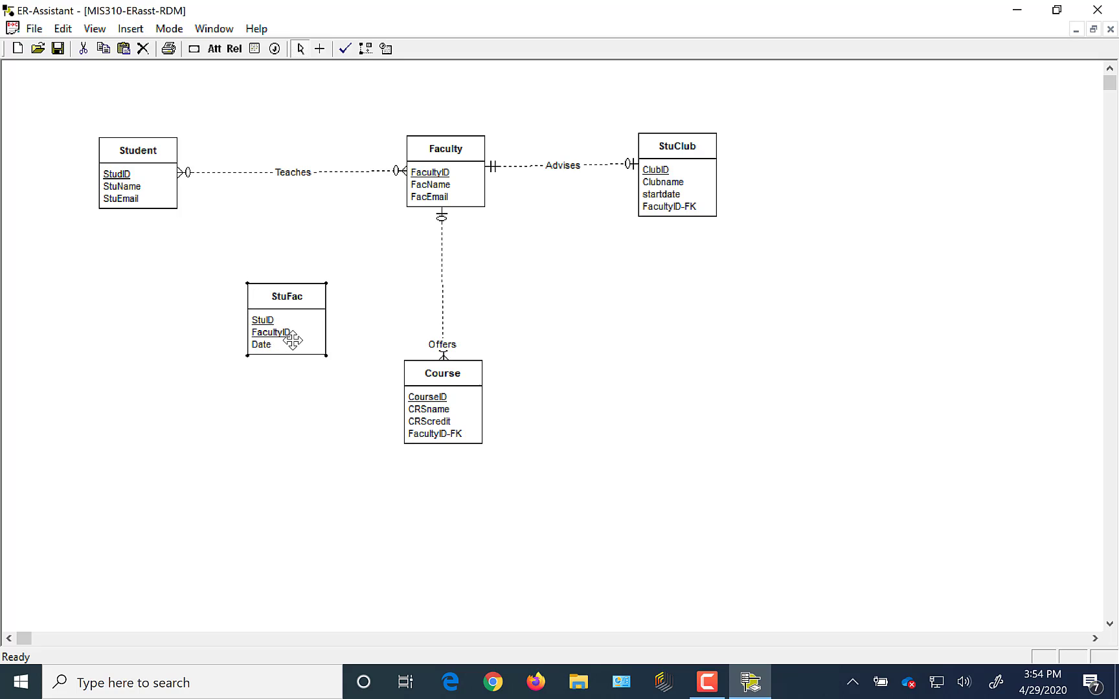
left_click_drag(280, 292, 268, 274)
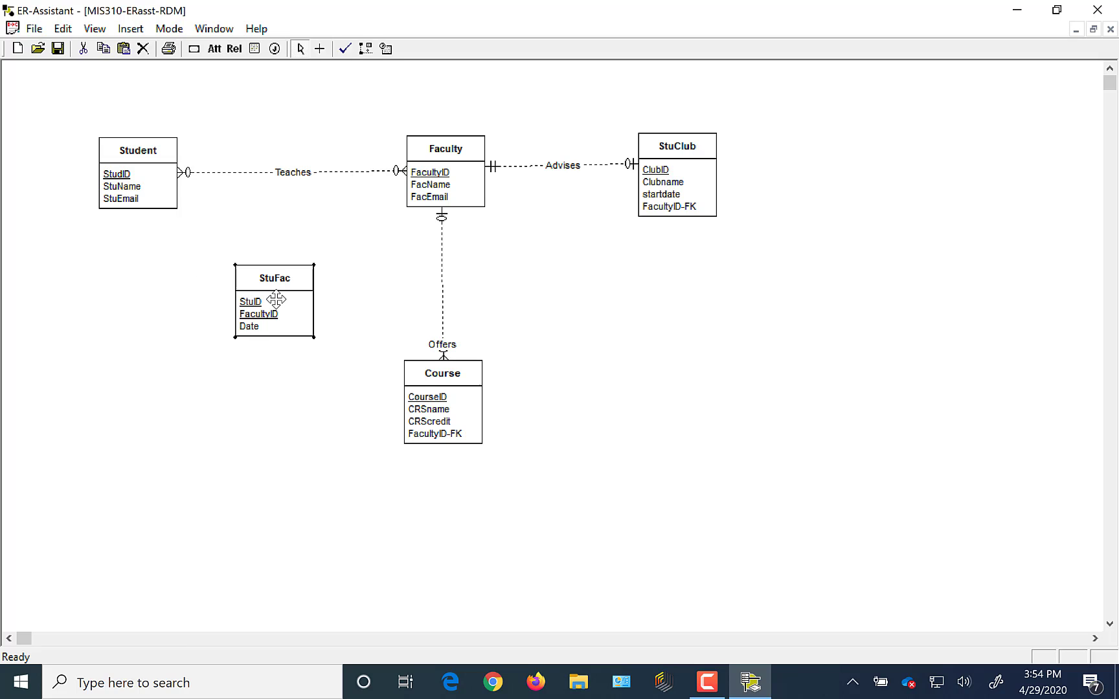
left_click_drag(274, 297, 280, 309)
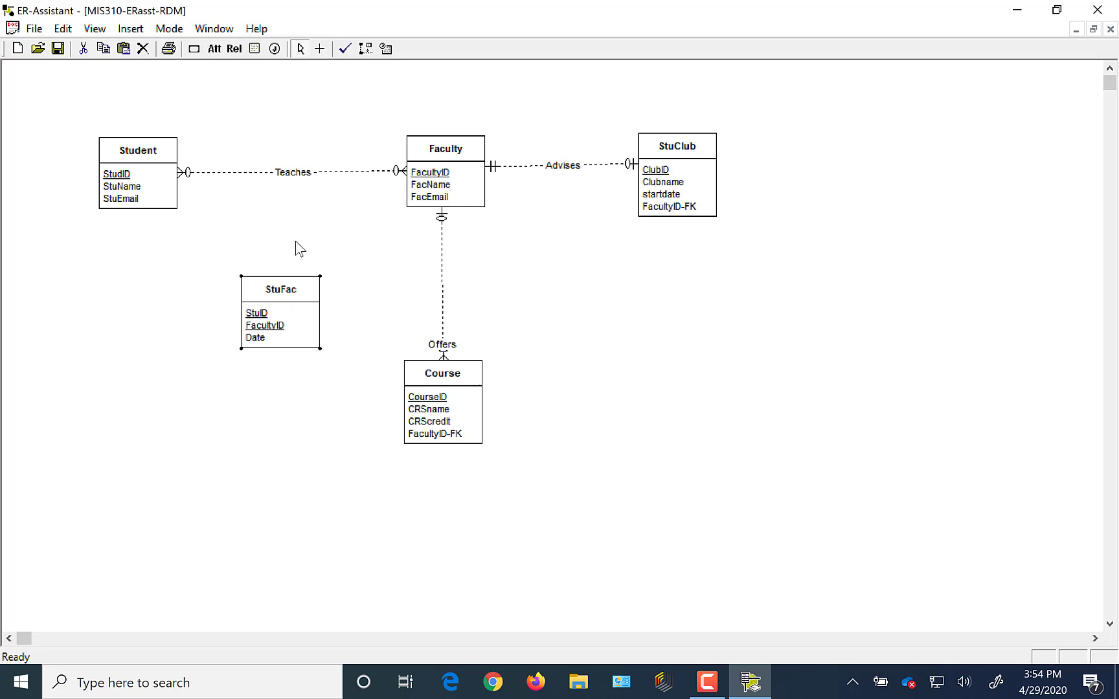
Create a regular relationship named Stu-Intersect with Student as Entity 1 and StuFac as Entity 2.
left_click(234, 50)
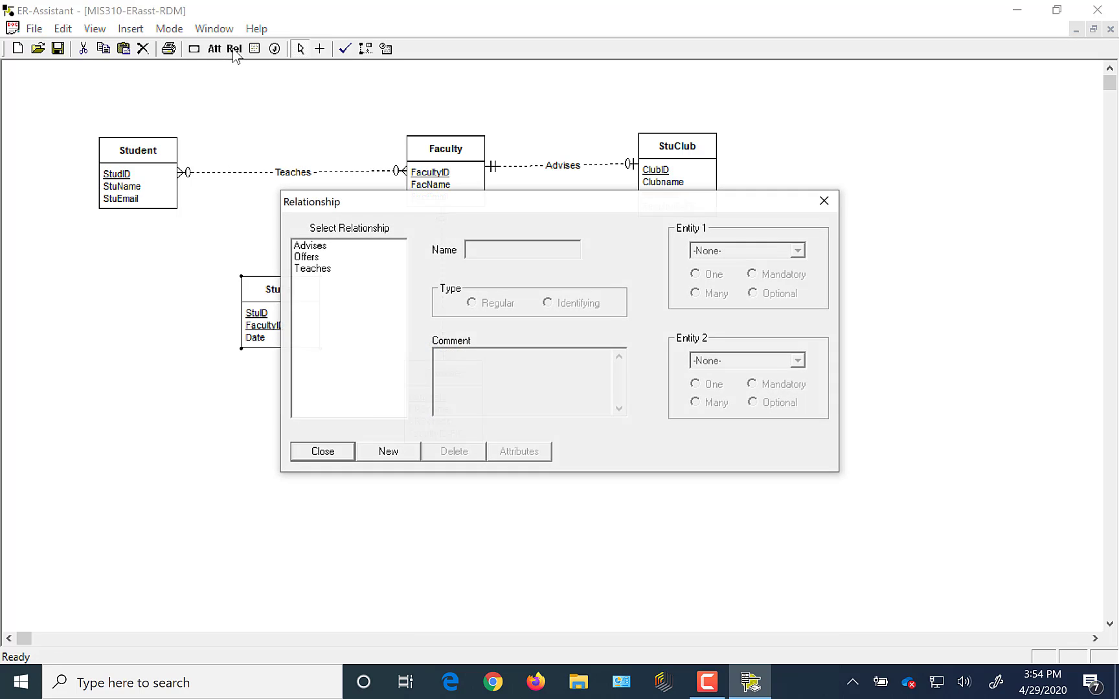
left_click(389, 452)
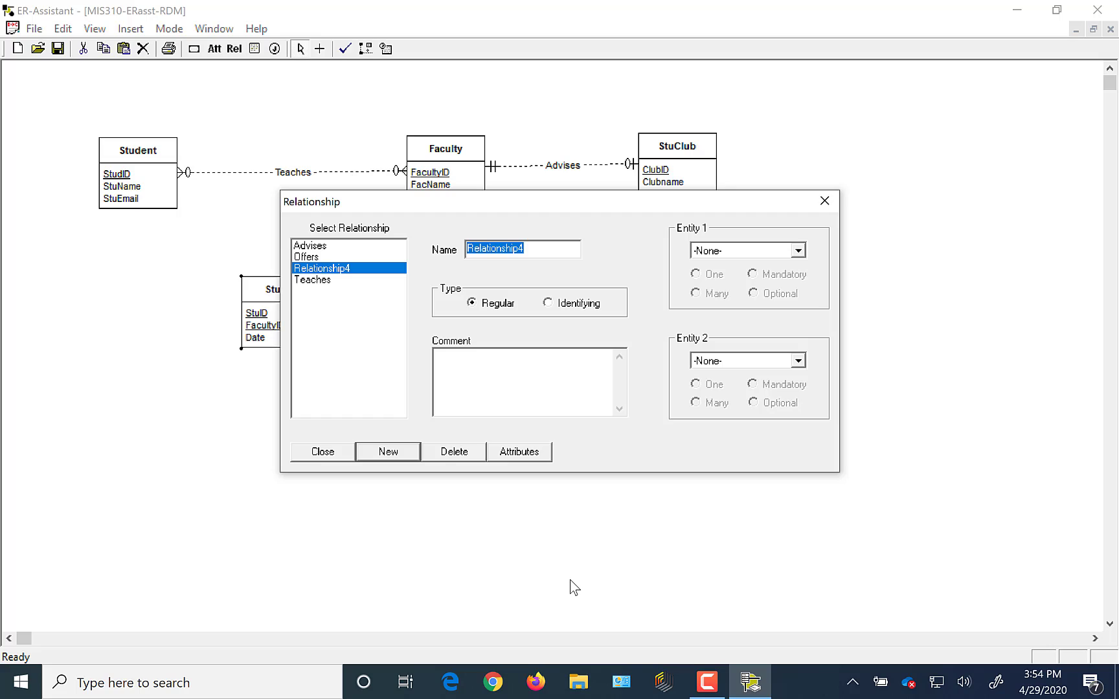
type("Stu-")
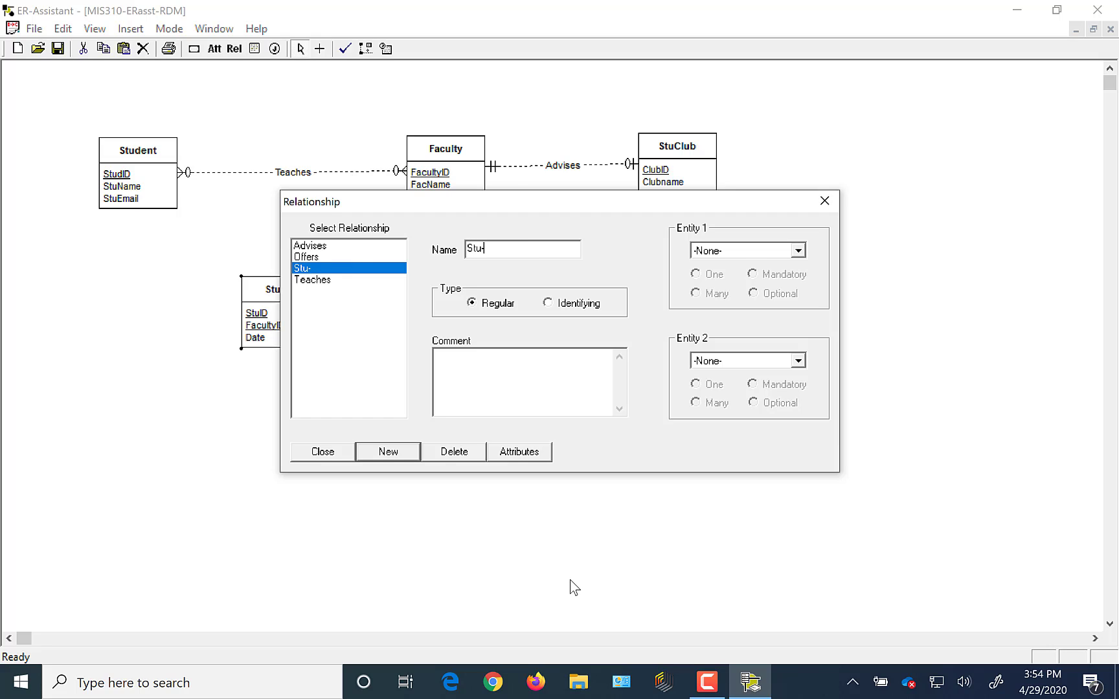
type("Intersect")
left_click(803, 253)
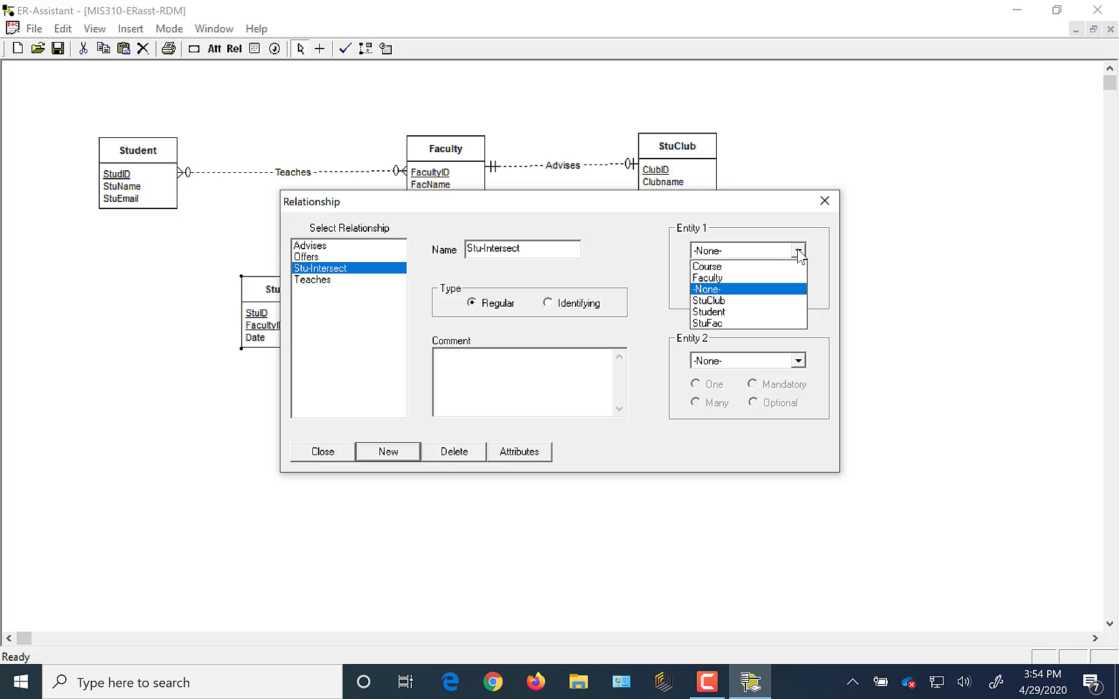
left_click(719, 313)
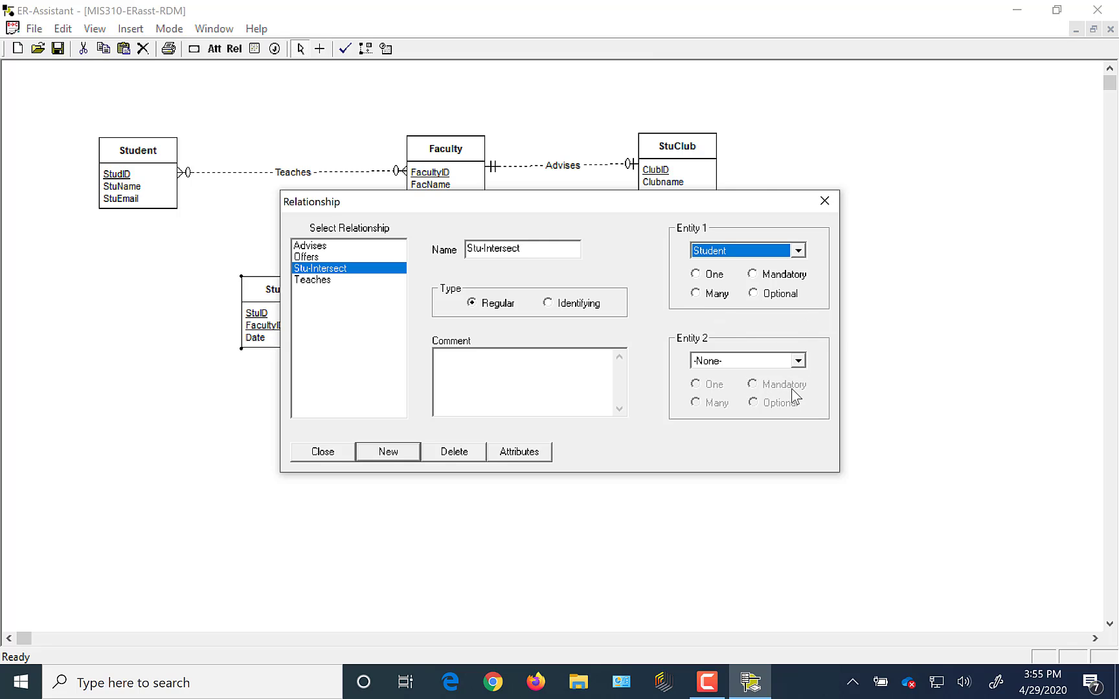
left_click_drag(526, 205, 557, 203)
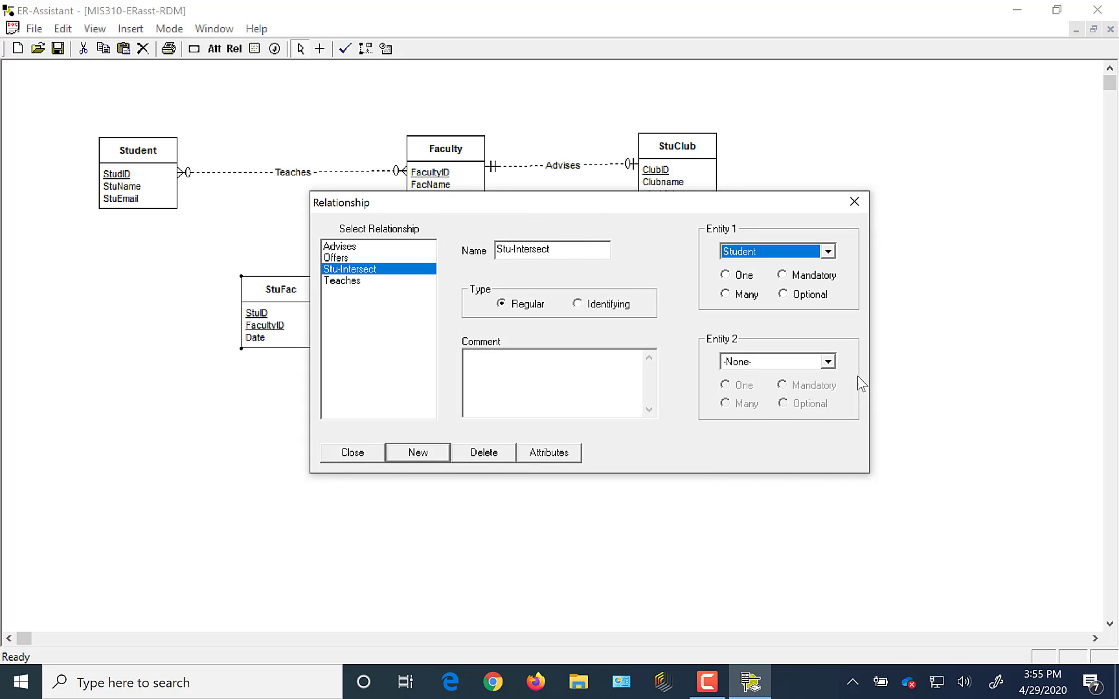
left_click(828, 361)
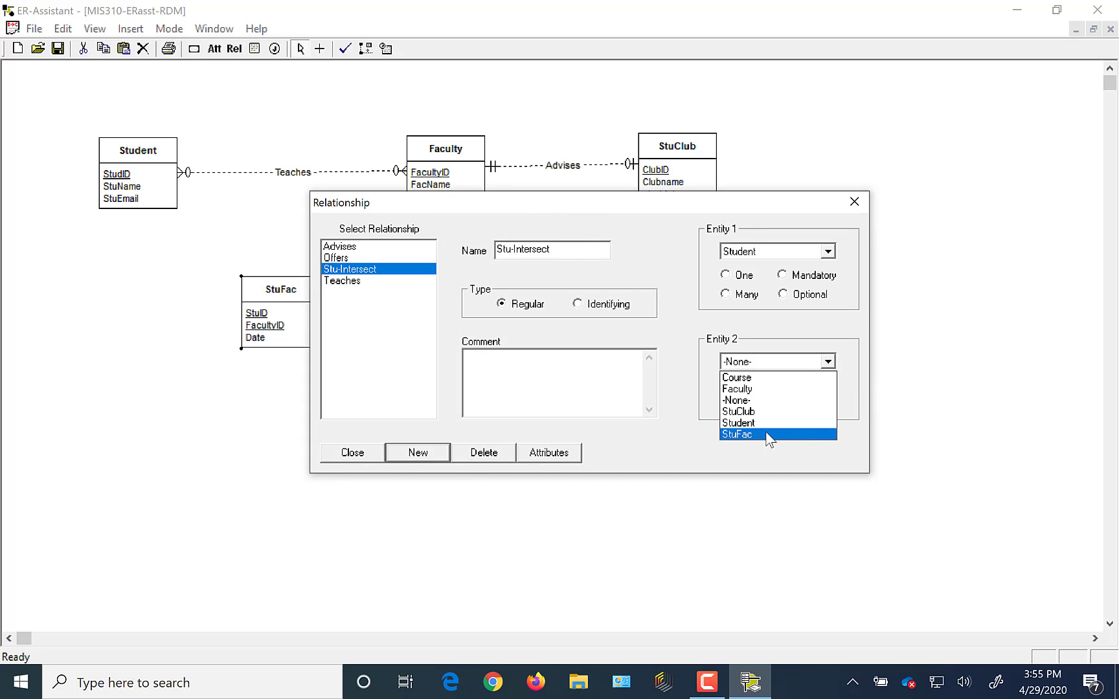
left_click(747, 433)
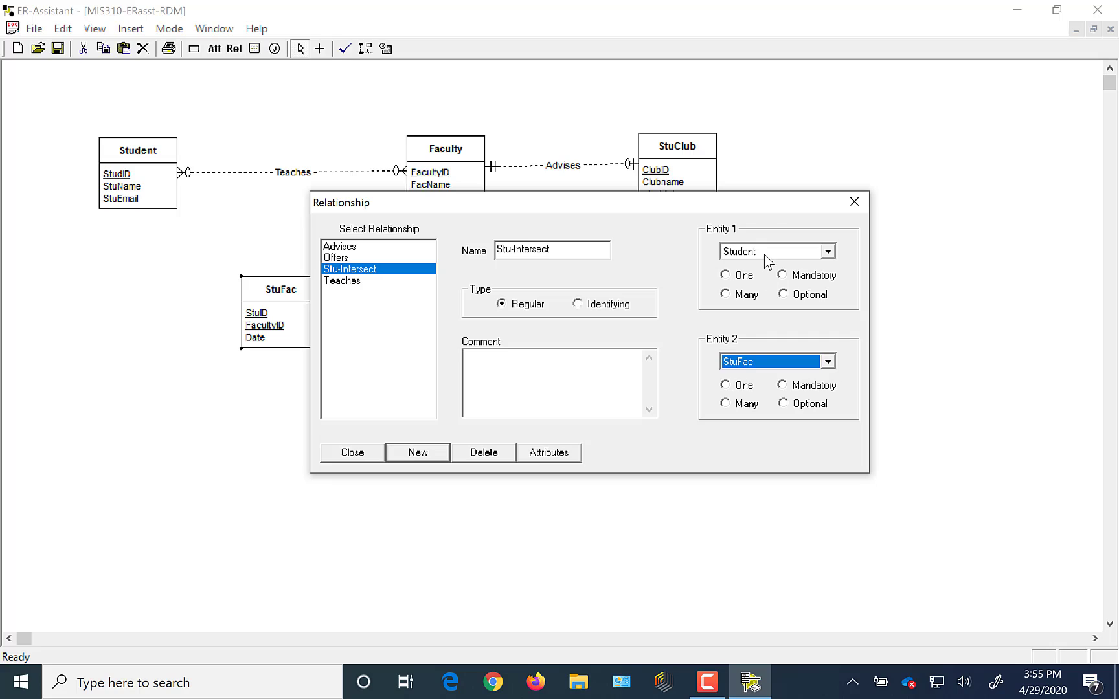
Set Stu-Intersect's cardinality to optional many for StuFac and mandatory one for Student, and return to the diagram.
left_click(725, 405)
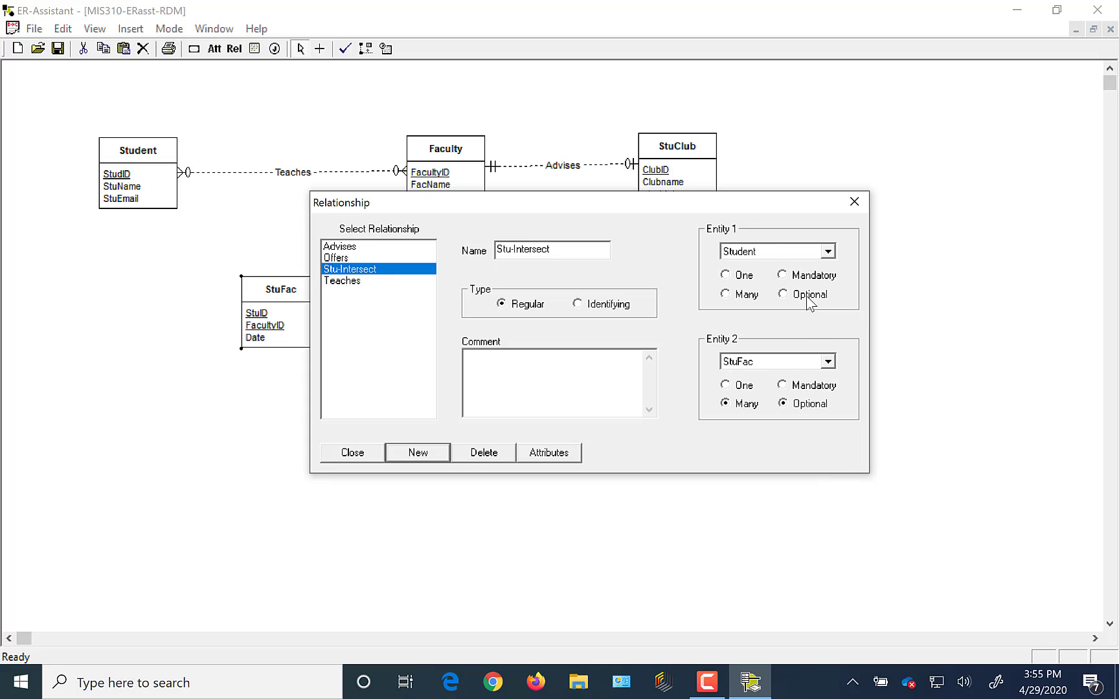
left_click(725, 275)
left_click(363, 455)
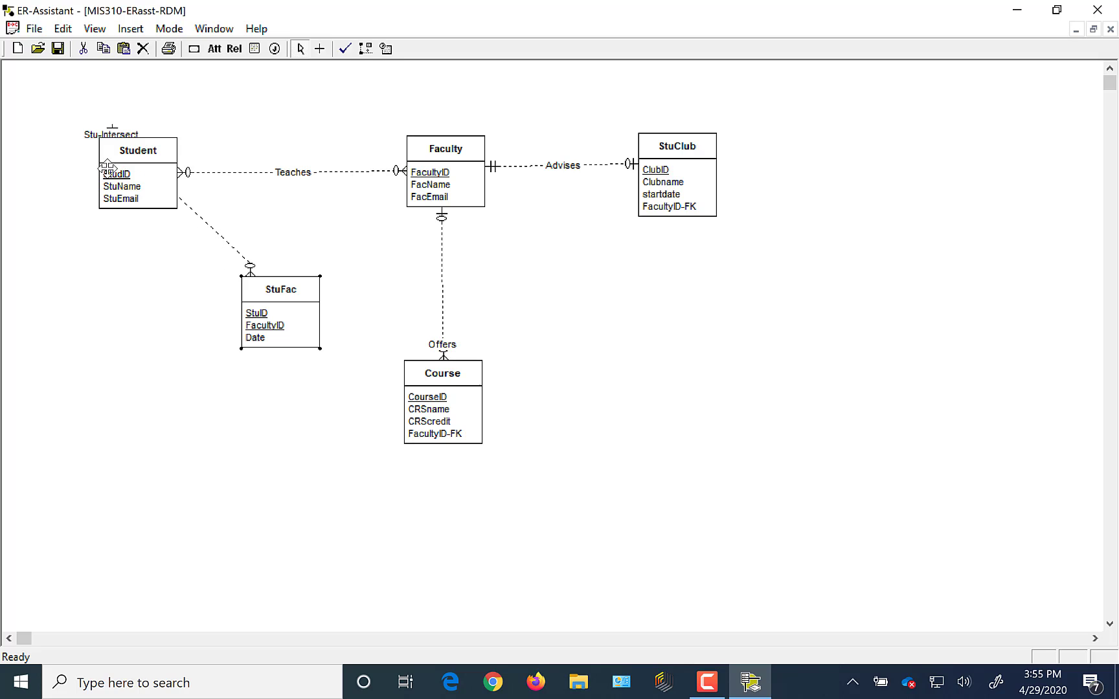
Move the Stu-Intersect label directly below Student, level with the StuFac entity.
left_click(112, 128)
left_click_drag(113, 134, 148, 305)
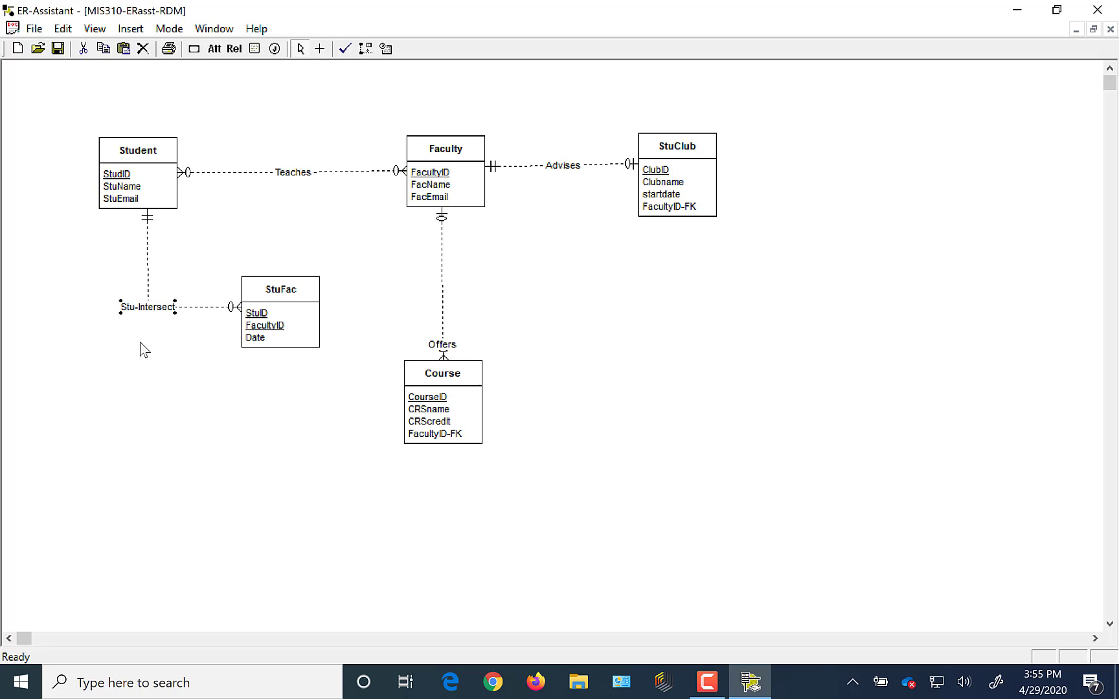
left_click(158, 411)
Set the StuFac entity's type to Weak and return to the diagram.
left_click(269, 295)
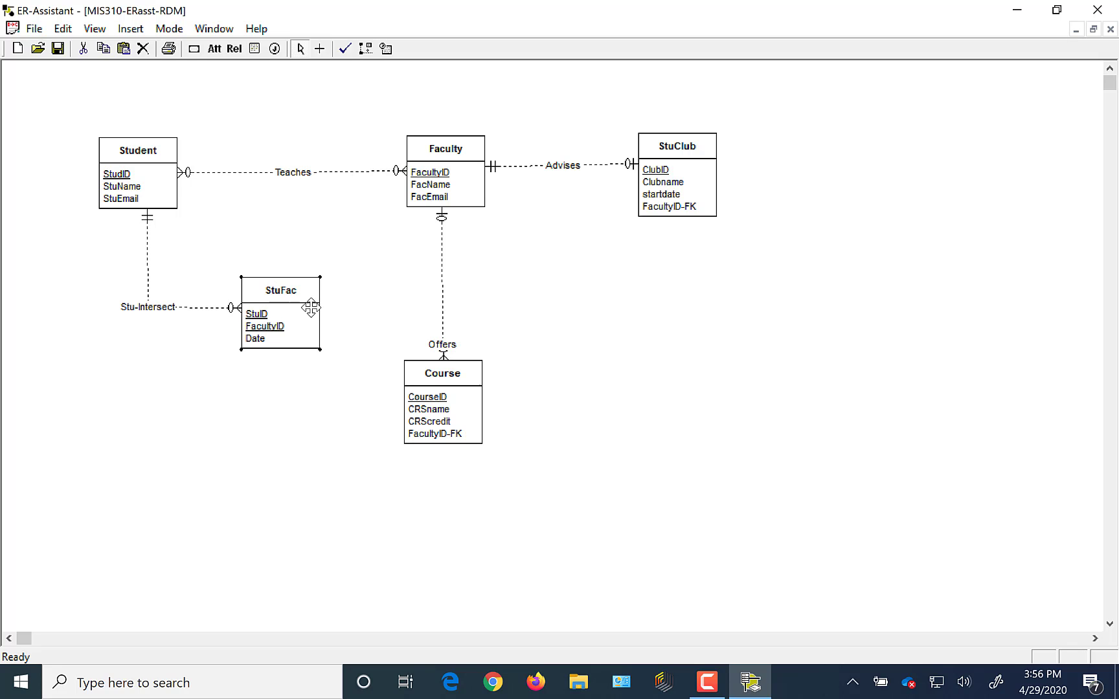
left_click(196, 52)
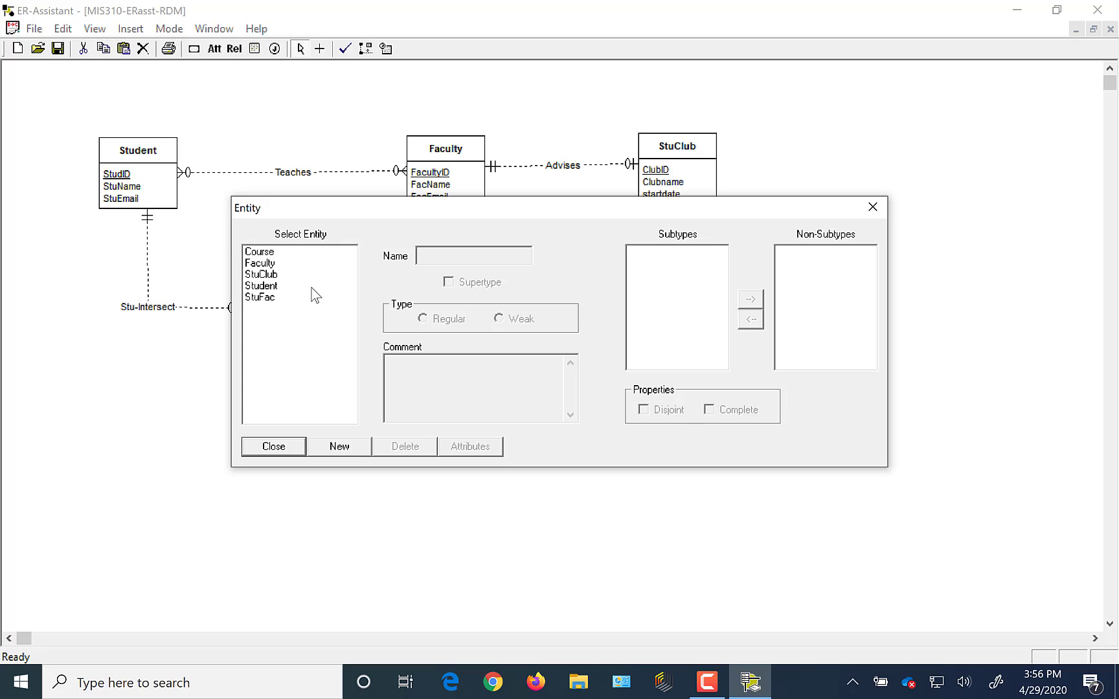
left_click_drag(385, 215, 526, 229)
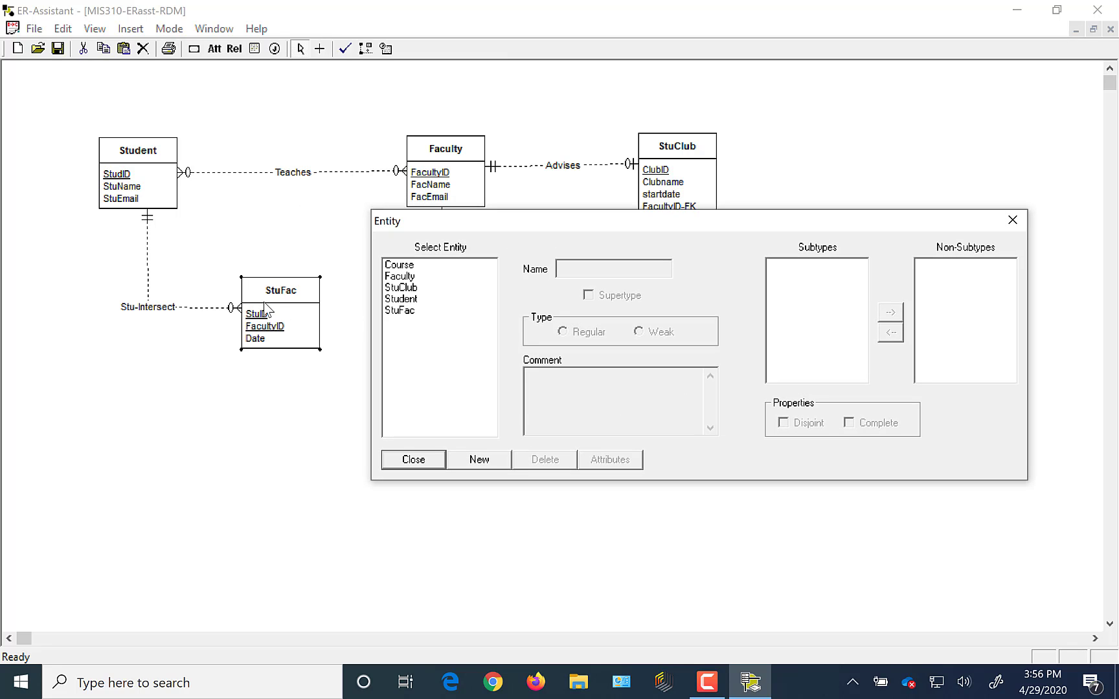
left_click(407, 312)
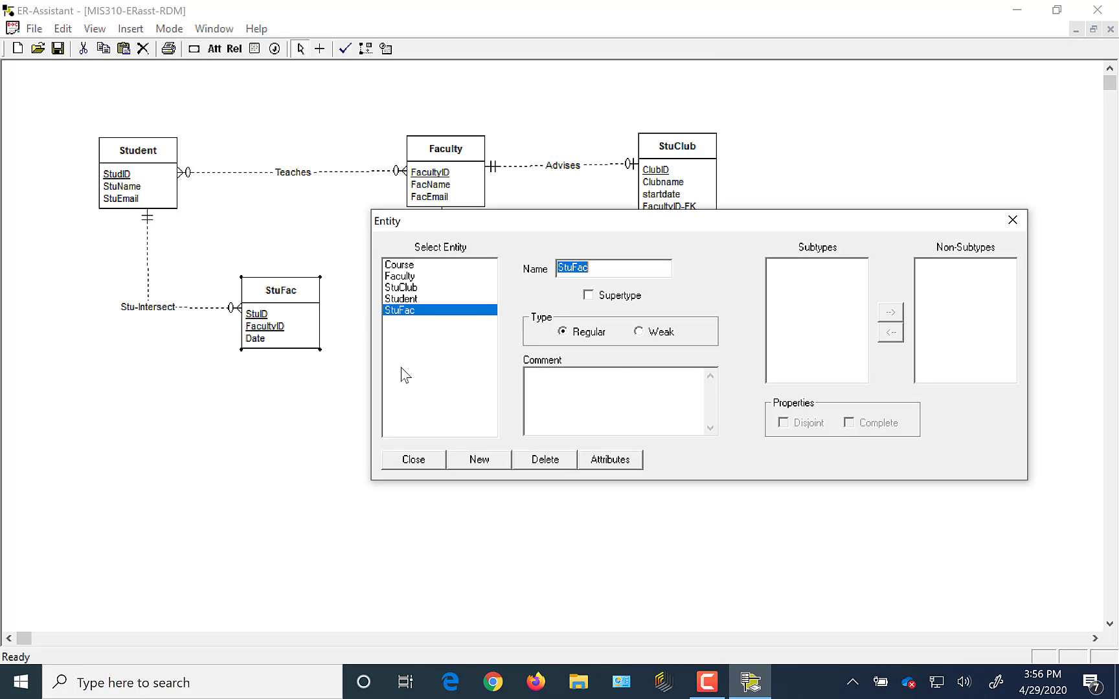
left_click(639, 334)
left_click(413, 460)
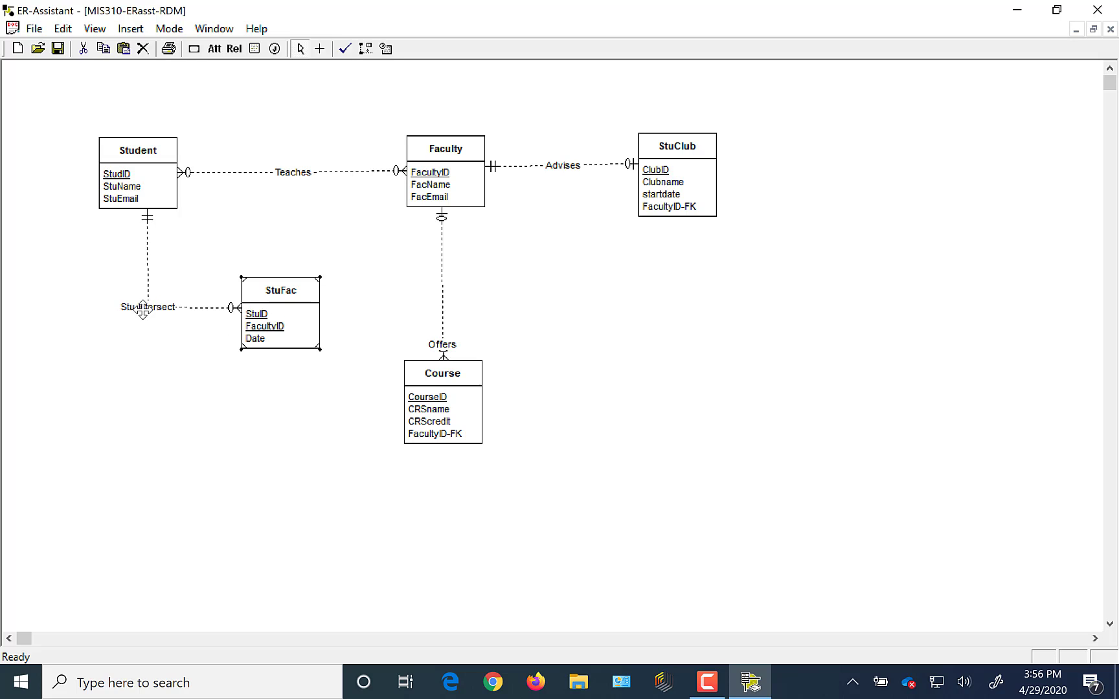
Change the Stu-Intersect relationship's type to Identifying and return to the diagram.
left_click(237, 50)
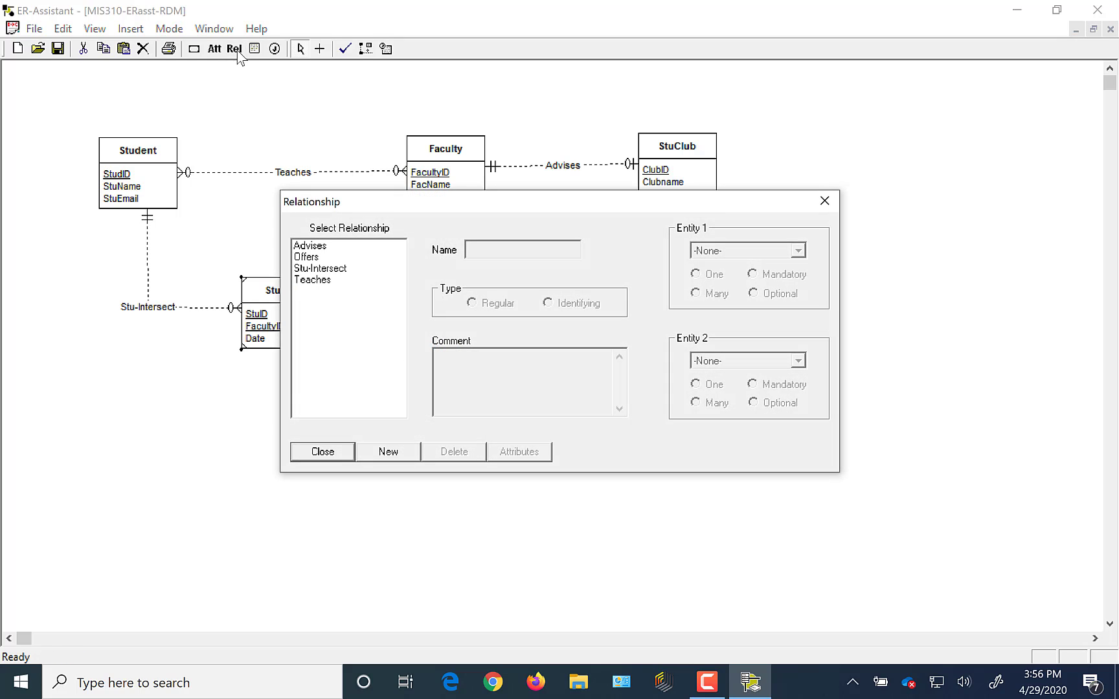
left_click(335, 270)
left_click(550, 306)
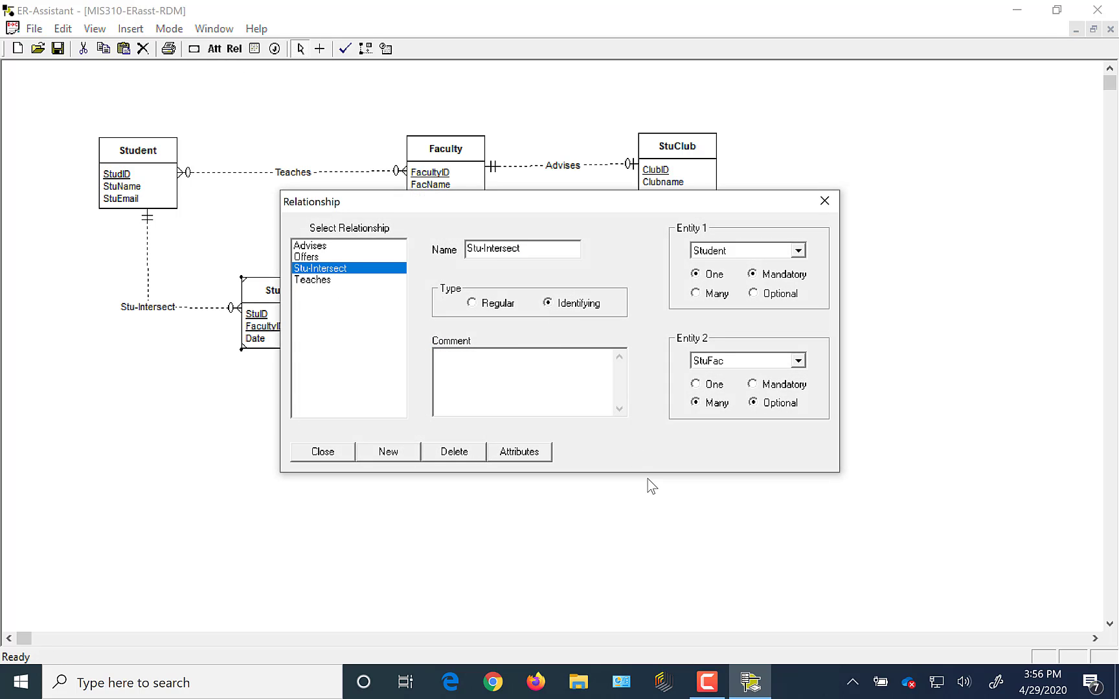
left_click(323, 453)
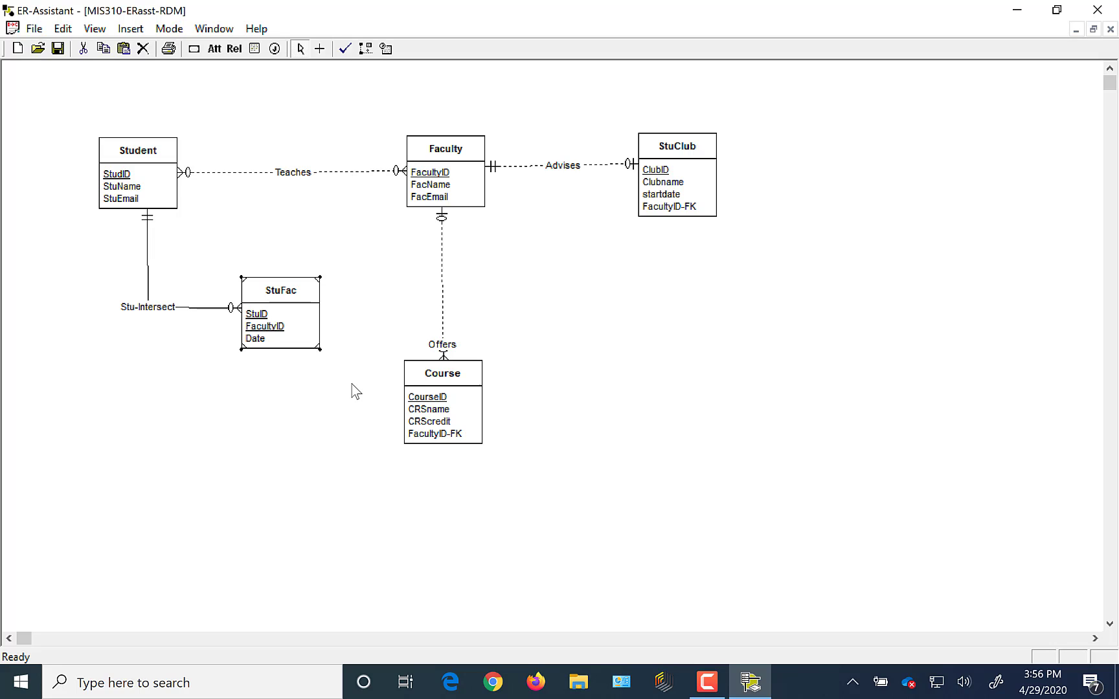
Set the StuFac entity's type back to Regular and return to the diagram.
left_click(193, 49)
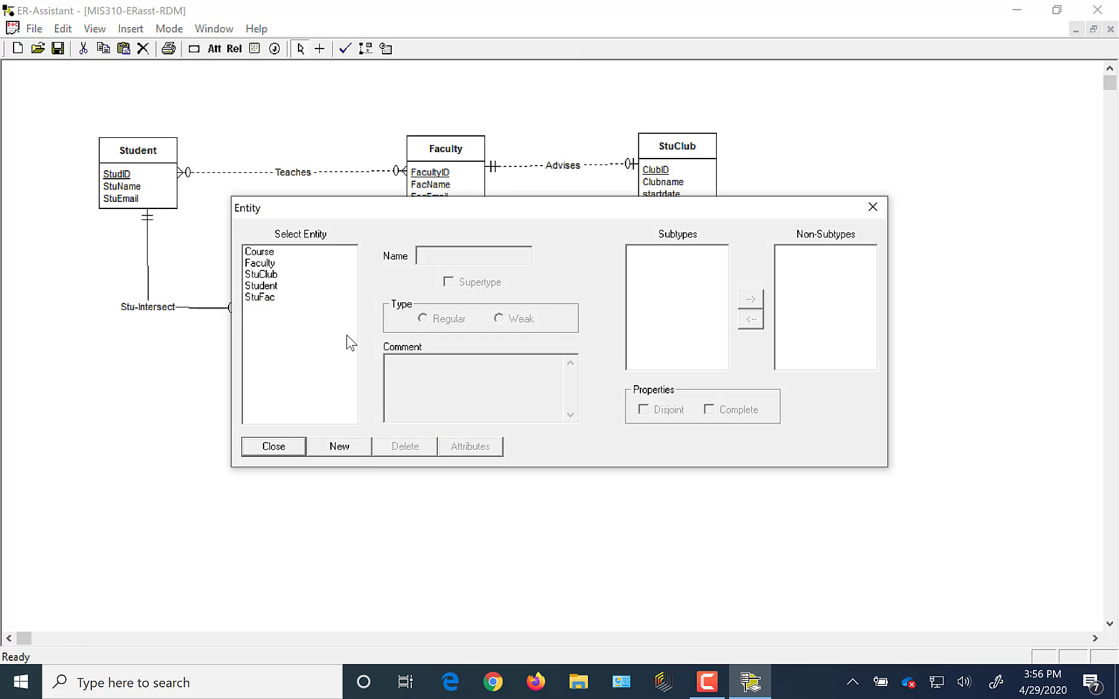
left_click_drag(327, 210, 433, 227)
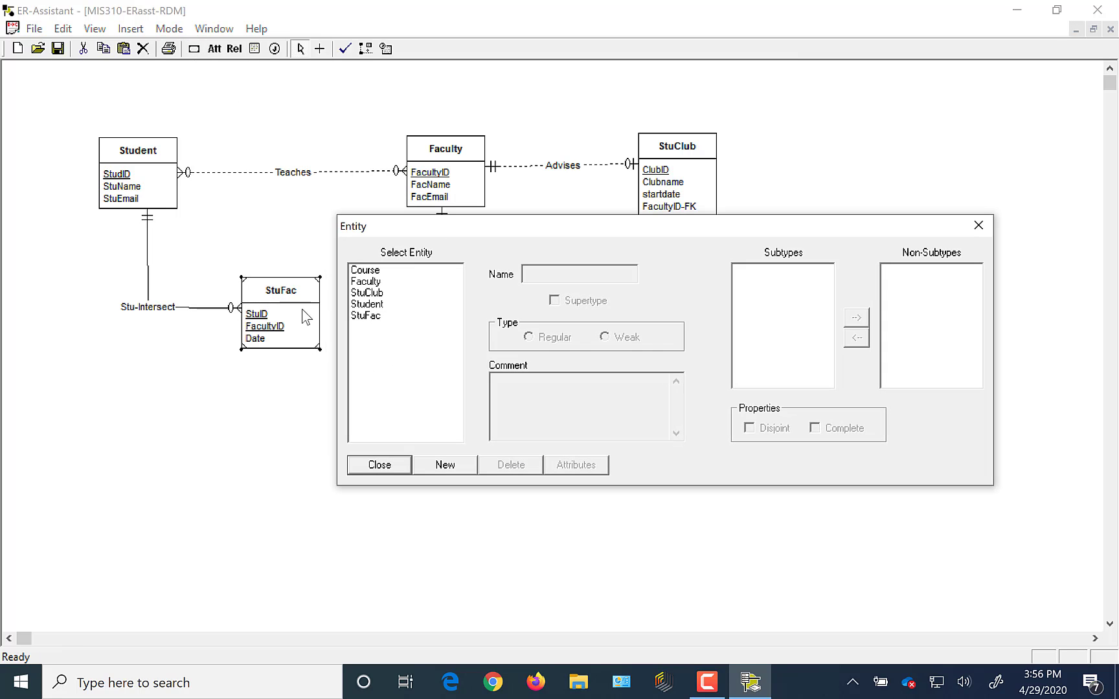
left_click(373, 316)
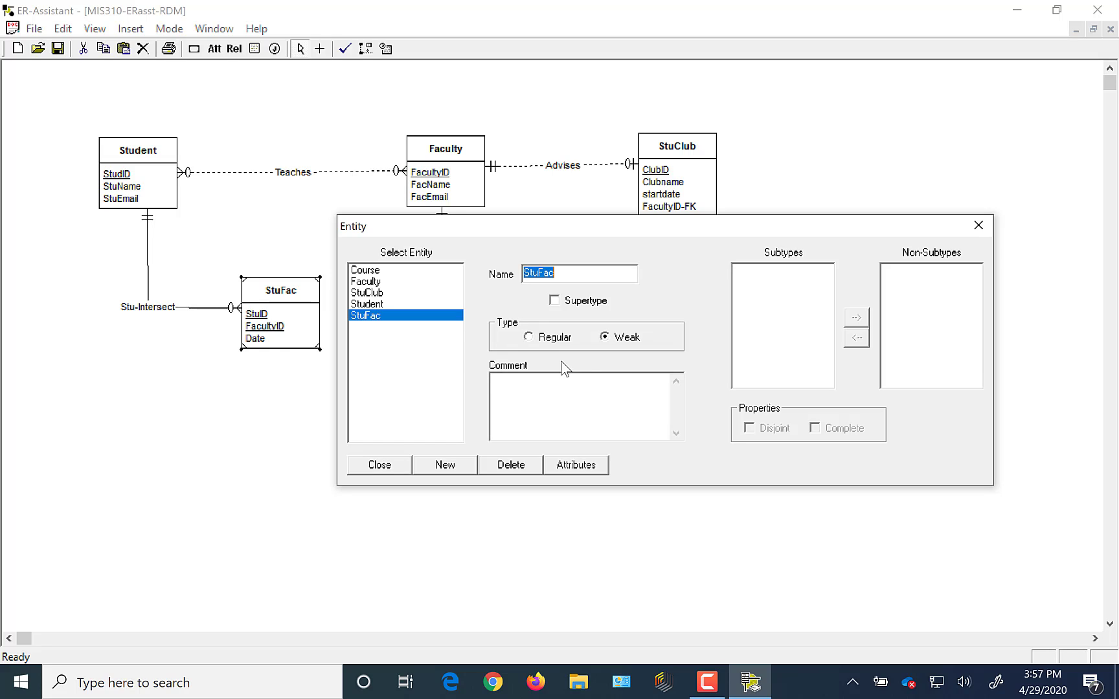
left_click(530, 337)
left_click(383, 470)
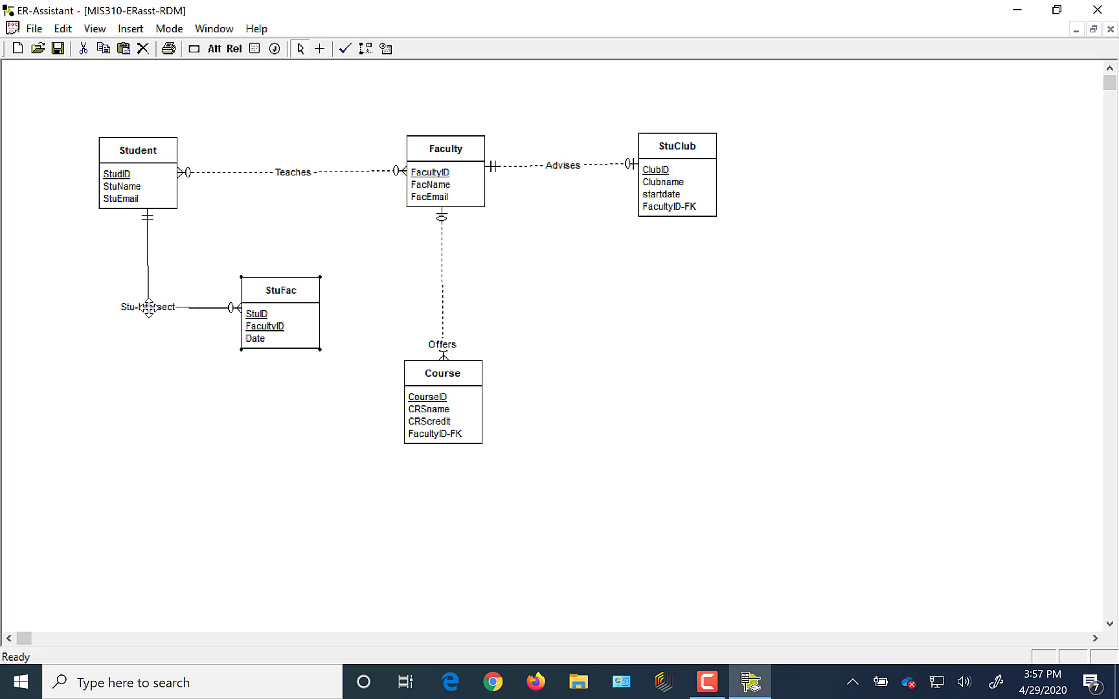
Set the Stu-Intersect relationship's type back to Regular and return to the diagram.
left_click(234, 49)
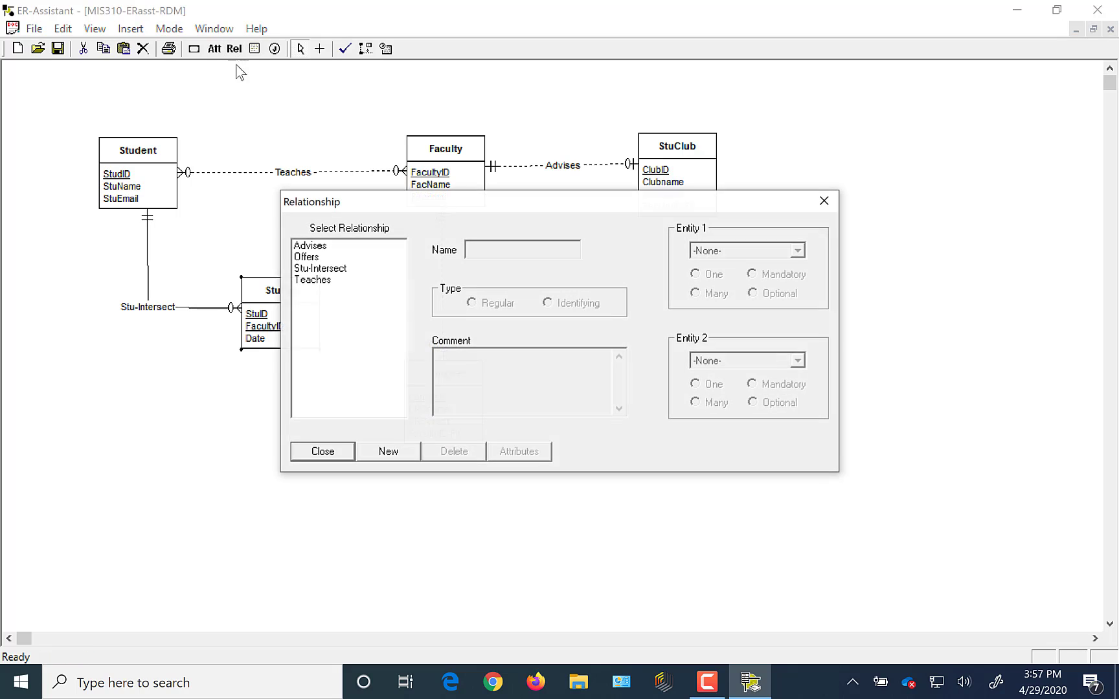
left_click(326, 270)
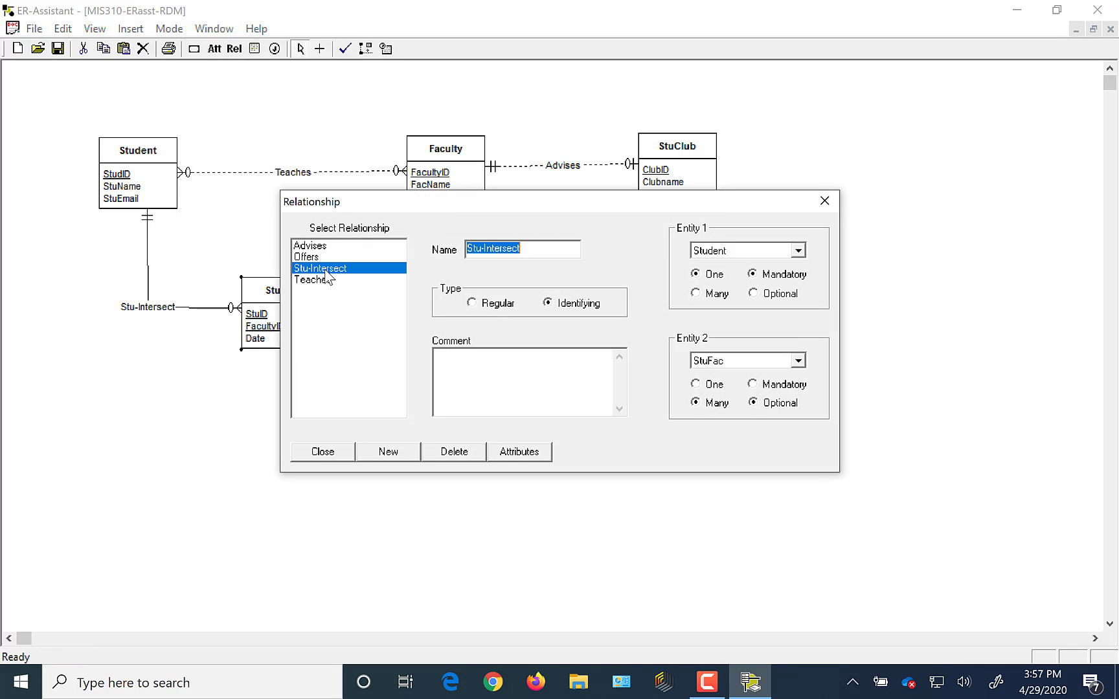
left_click(471, 303)
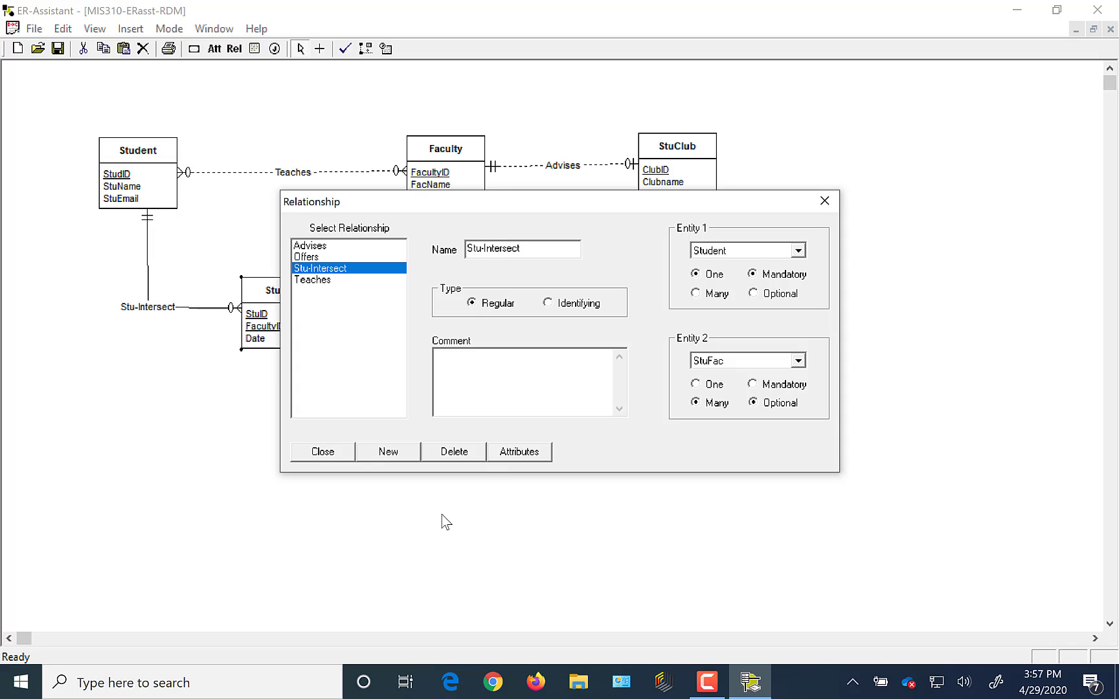
left_click(336, 453)
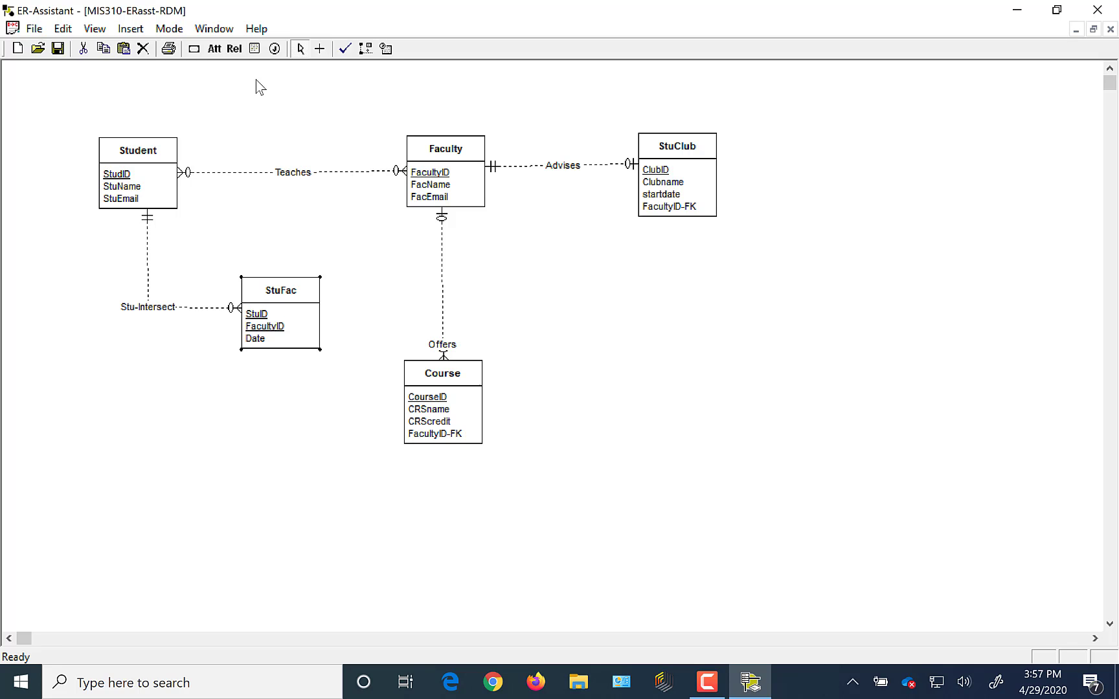
Create a new relationship named Fac-Intersect, keeping the diagram's entities in view.
left_click(234, 49)
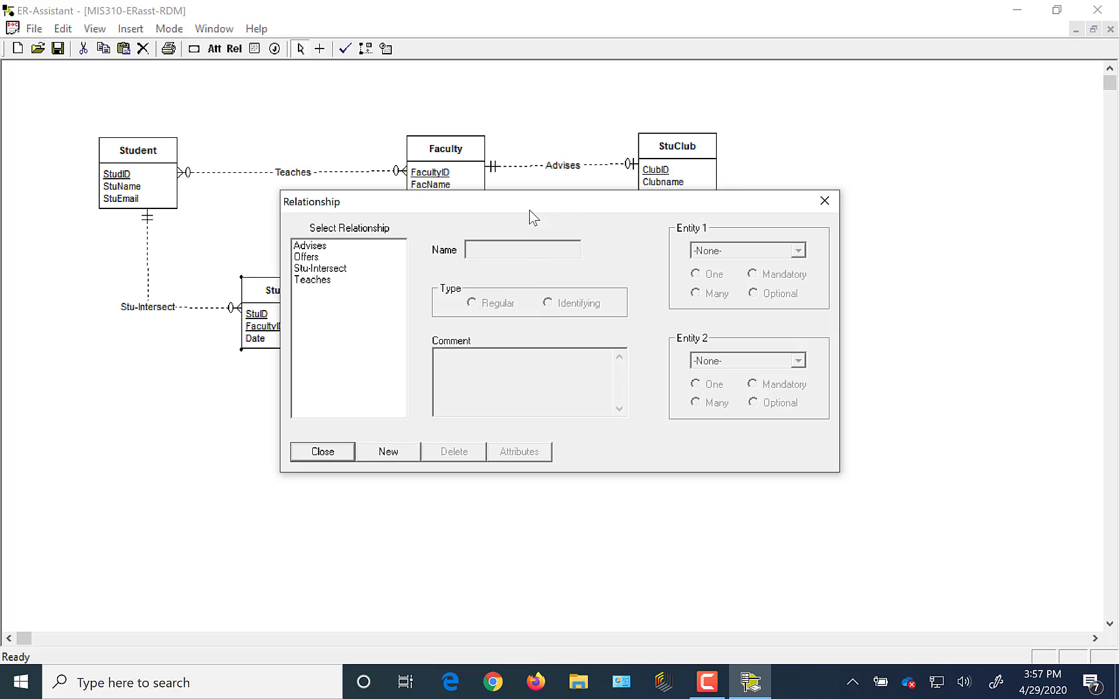
left_click_drag(529, 209, 845, 230)
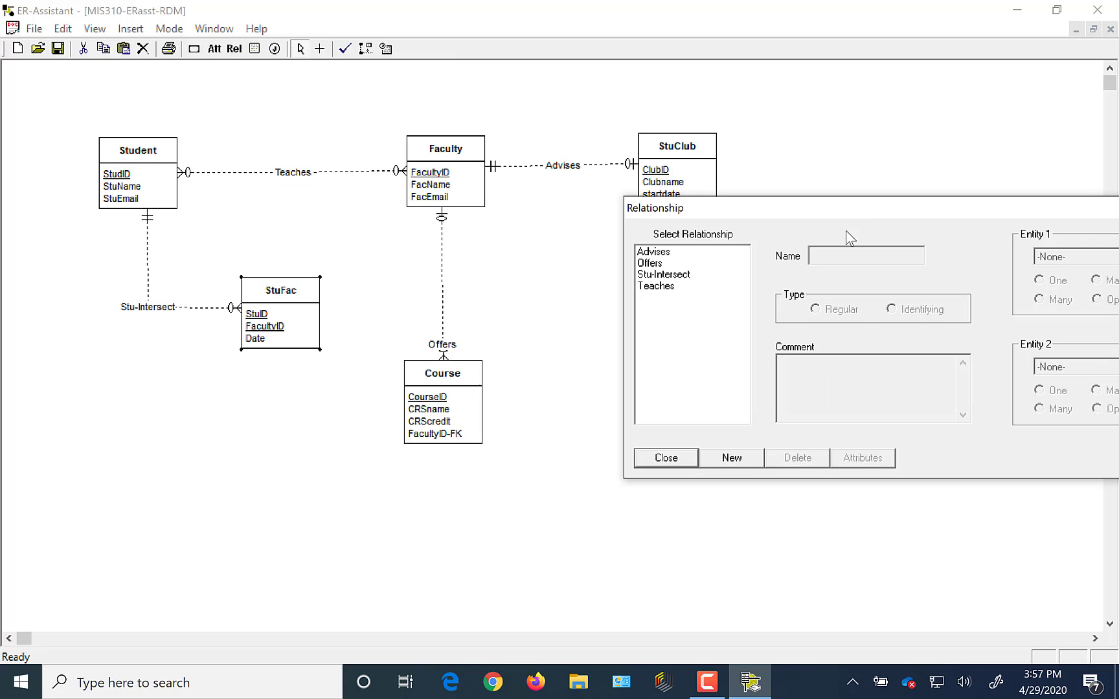
left_click(739, 460)
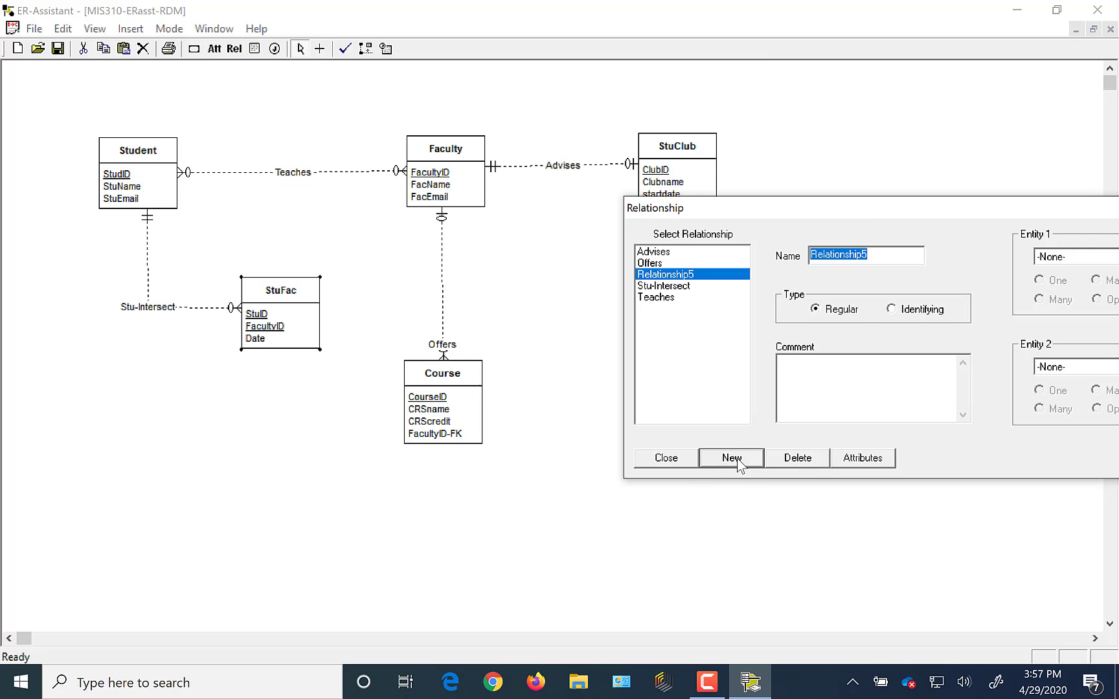
type("Fac-")
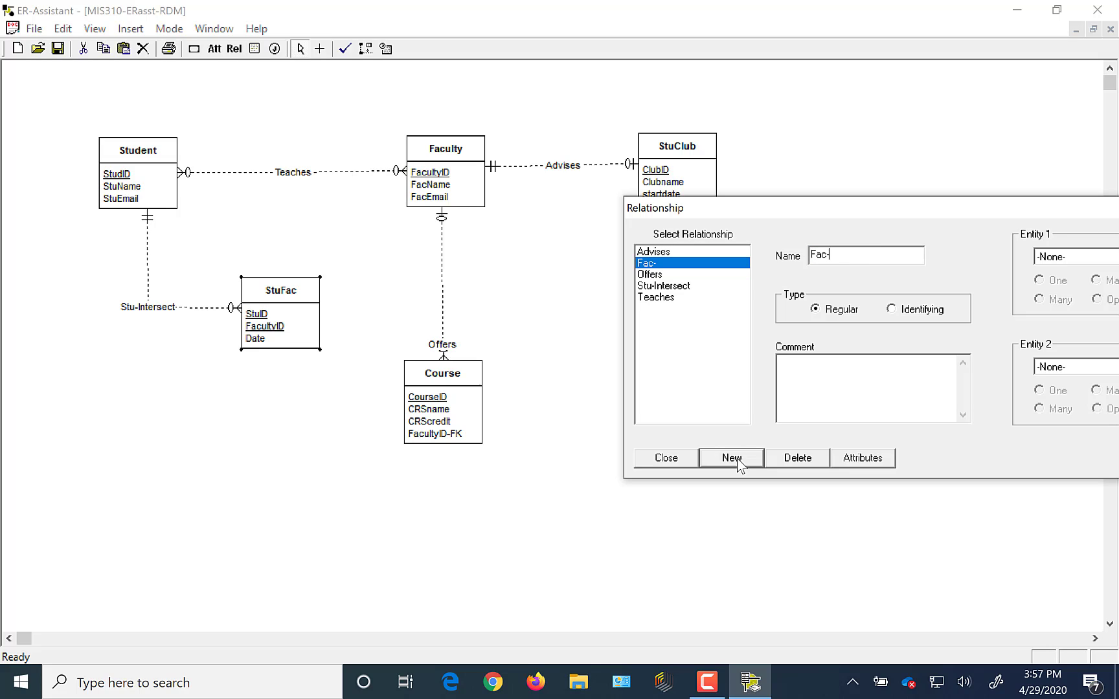
type("Intersect")
left_click_drag(868, 216, 781, 260)
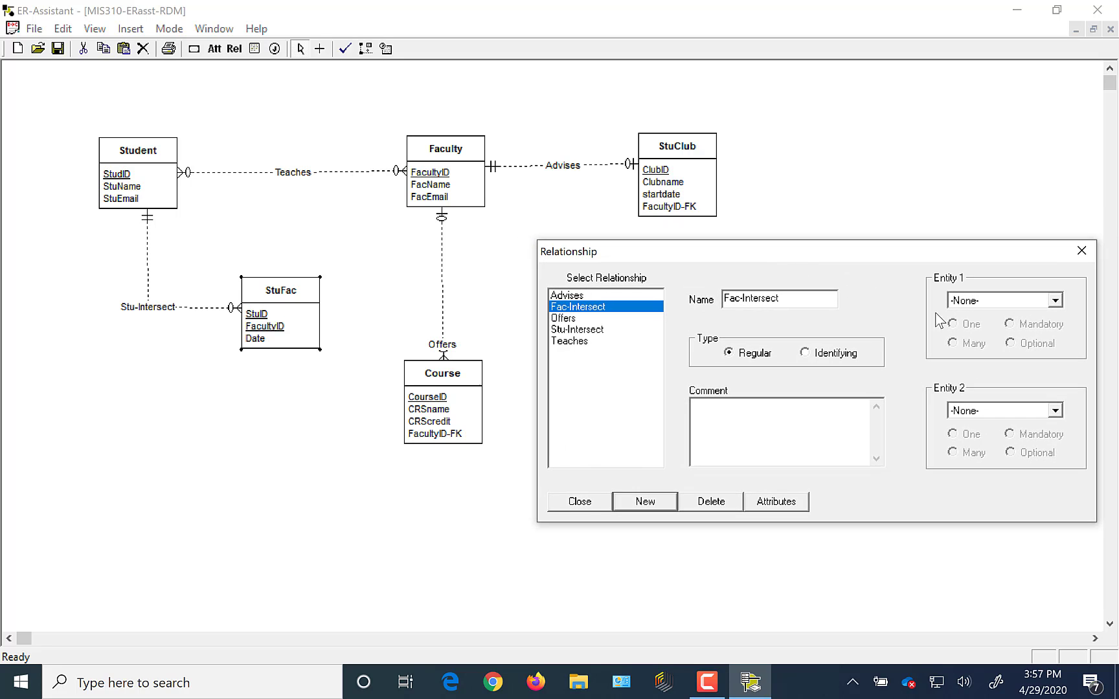
Assign Faculty as Entity 1 and StuFac as Entity 2 of the Fac-Intersect relationship.
left_click(1055, 300)
left_click(1009, 518)
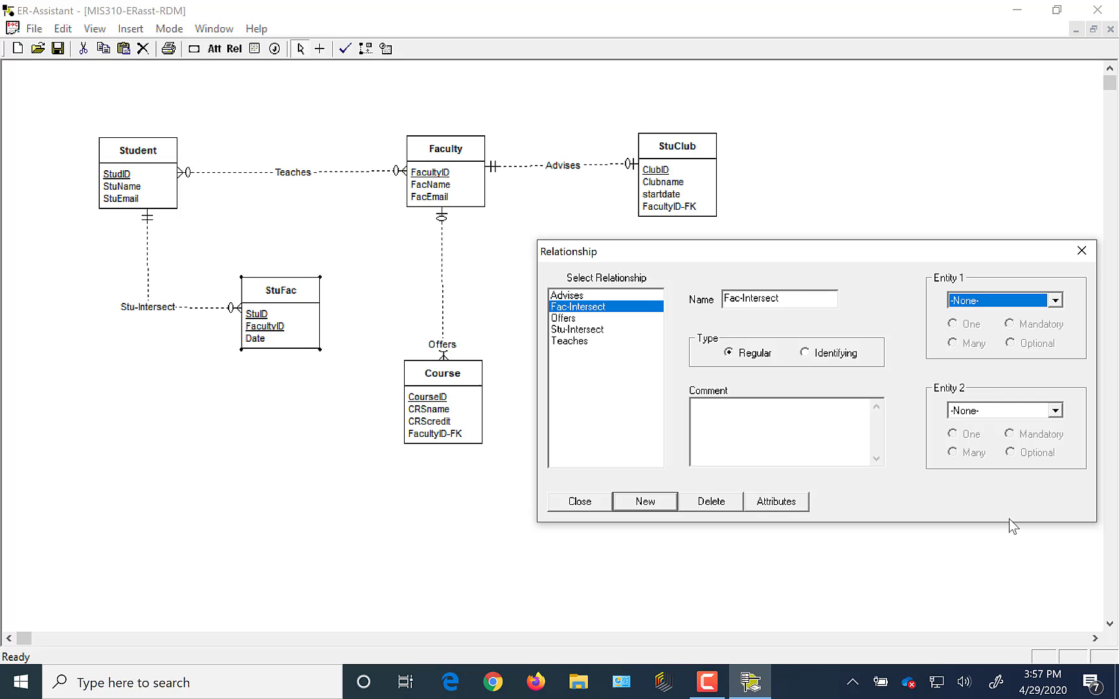
left_click(1055, 412)
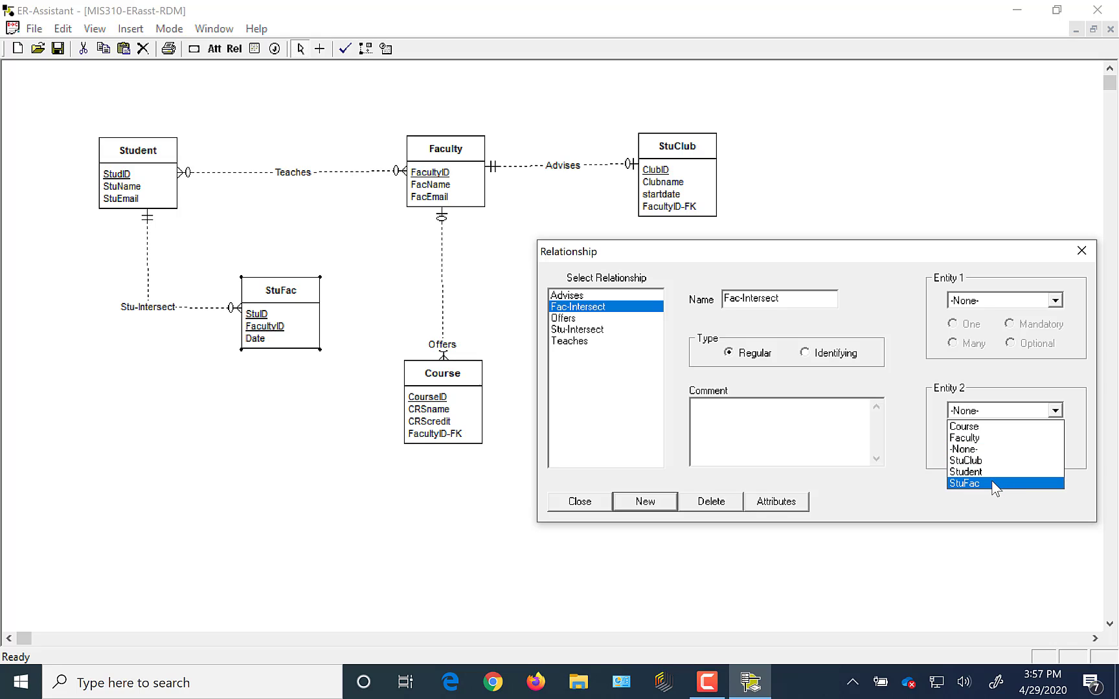
left_click(973, 485)
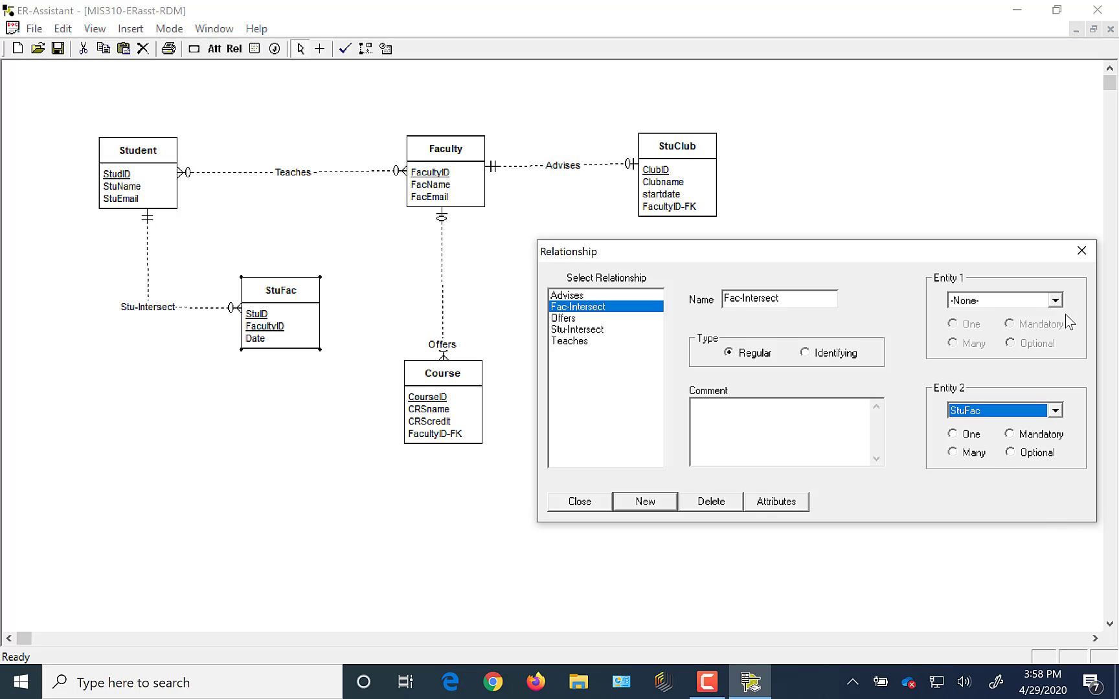
left_click(1055, 300)
left_click(973, 328)
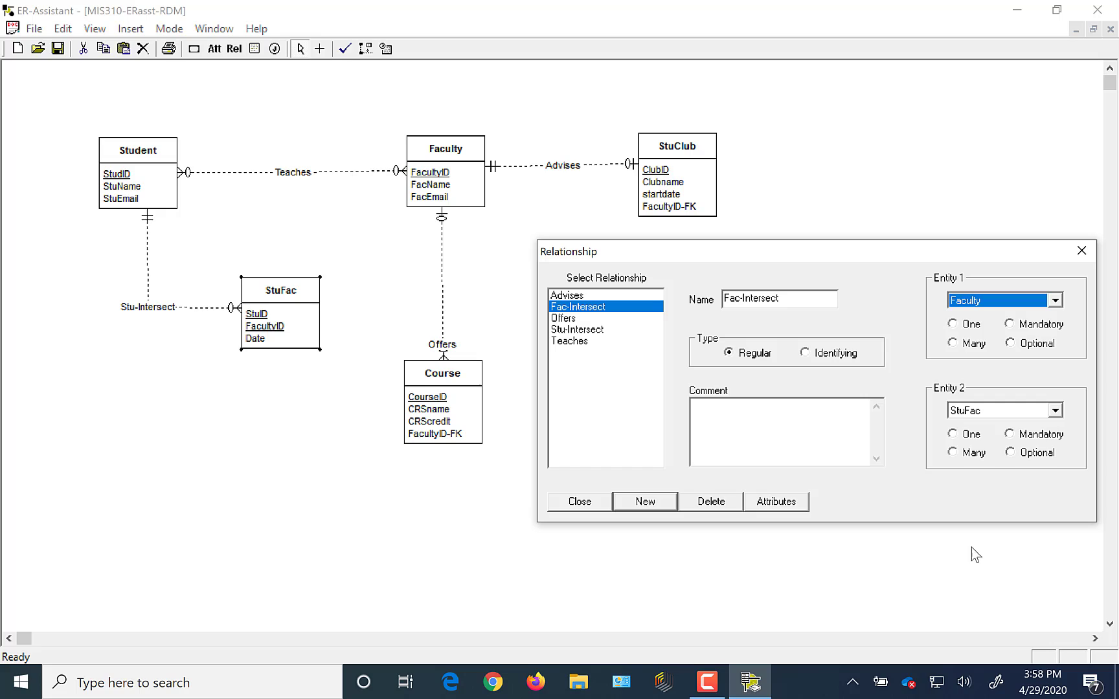
Make Fac-Intersect's Faculty side One and Mandatory and its StuFac side Many and Optional, and place its label below Faculty, level with StuFac.
left_click(1012, 453)
left_click(953, 452)
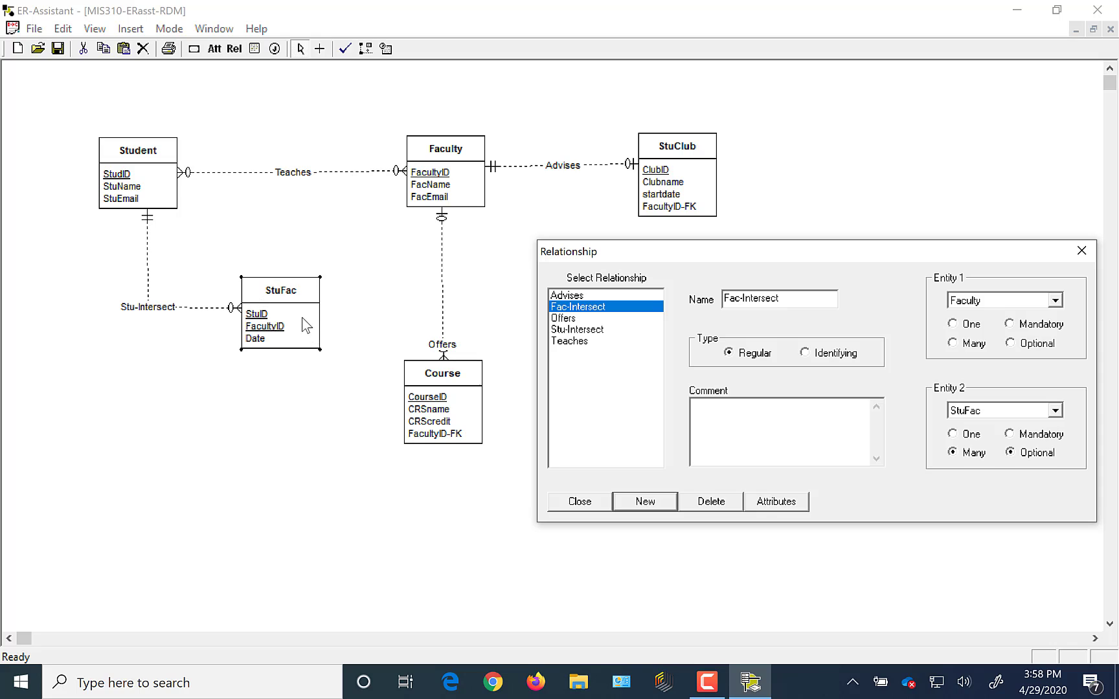
left_click(1012, 325)
left_click(952, 324)
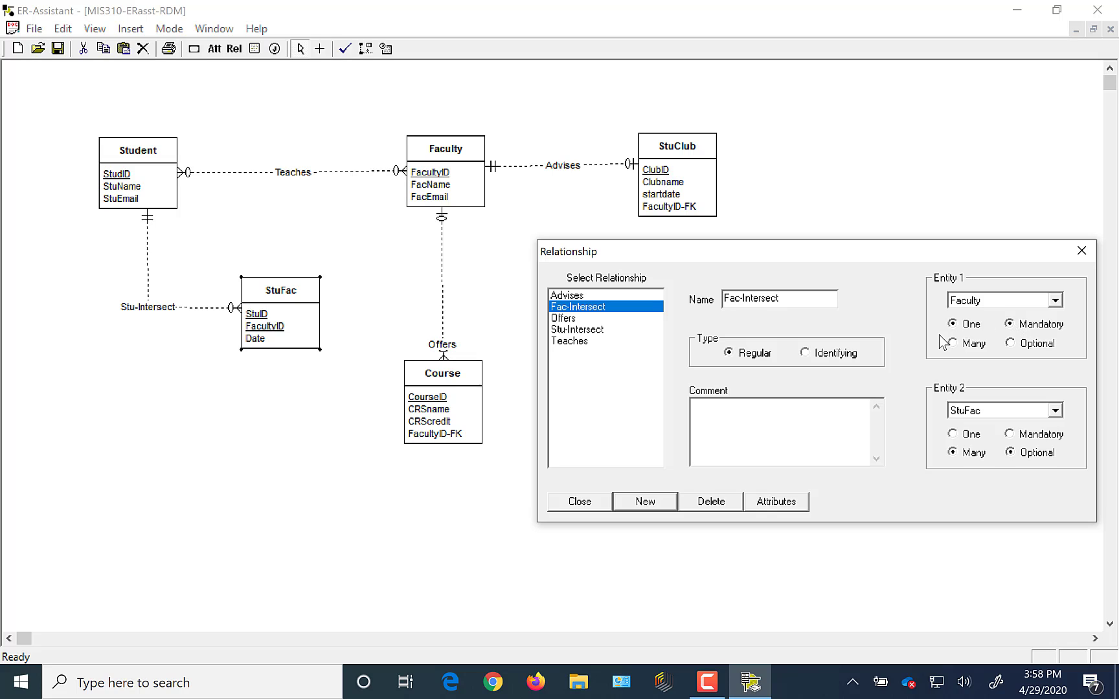
left_click(578, 504)
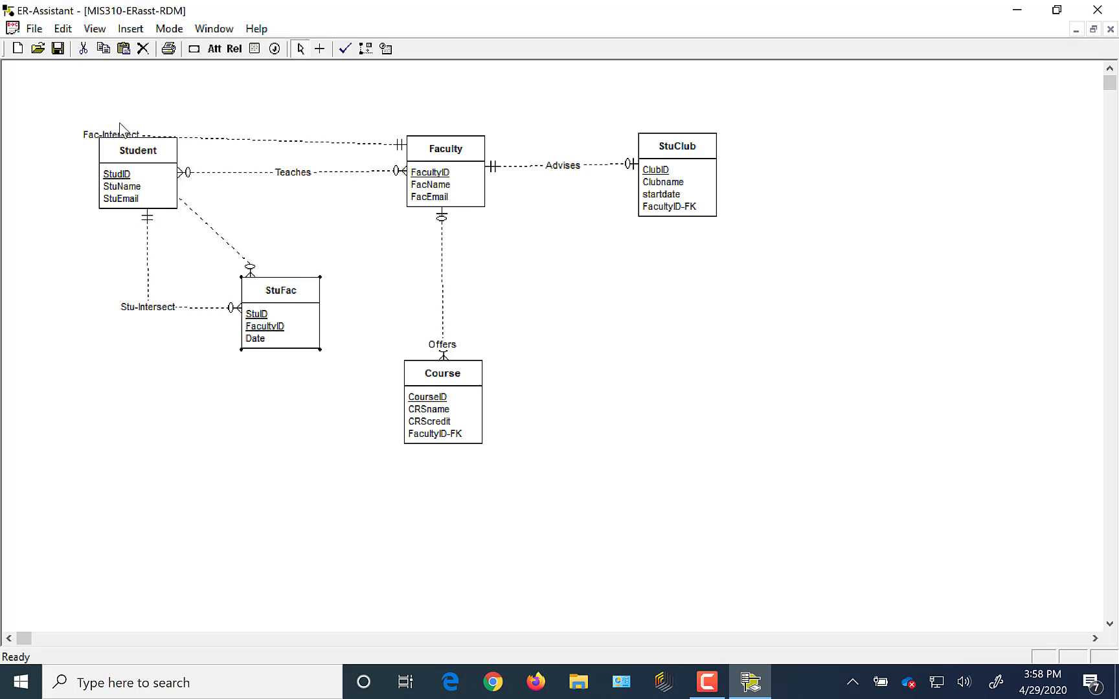
left_click_drag(111, 129, 415, 298)
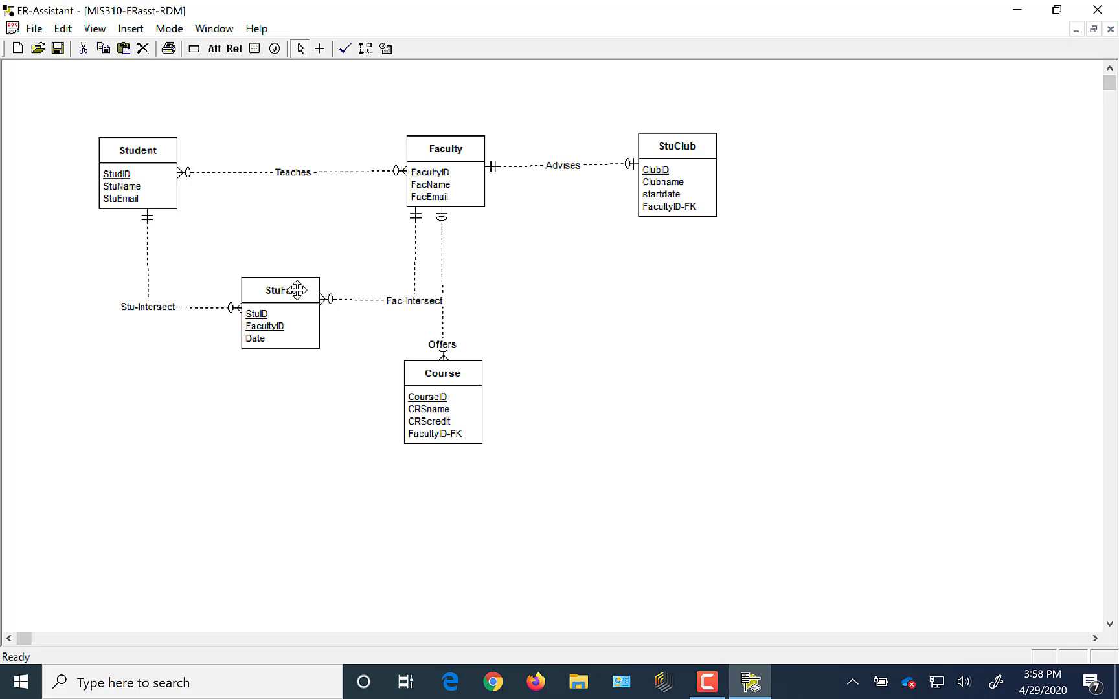
Rename the StuFac entity's StuID attribute to StuID-FK.
left_click(218, 49)
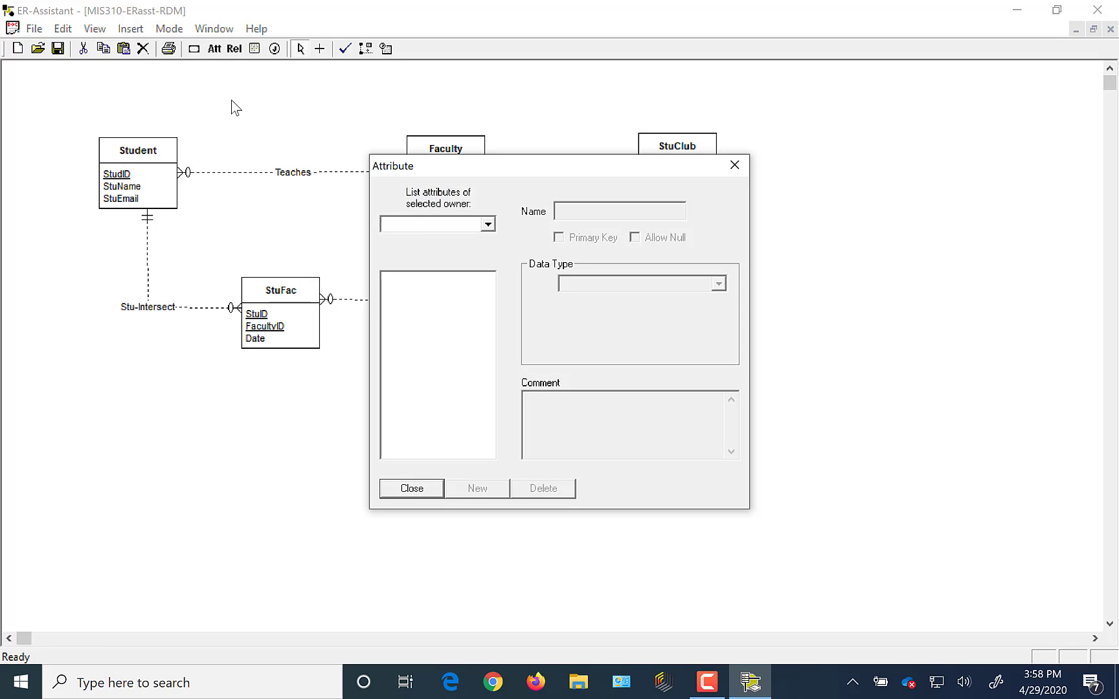
left_click(734, 166)
left_click(194, 49)
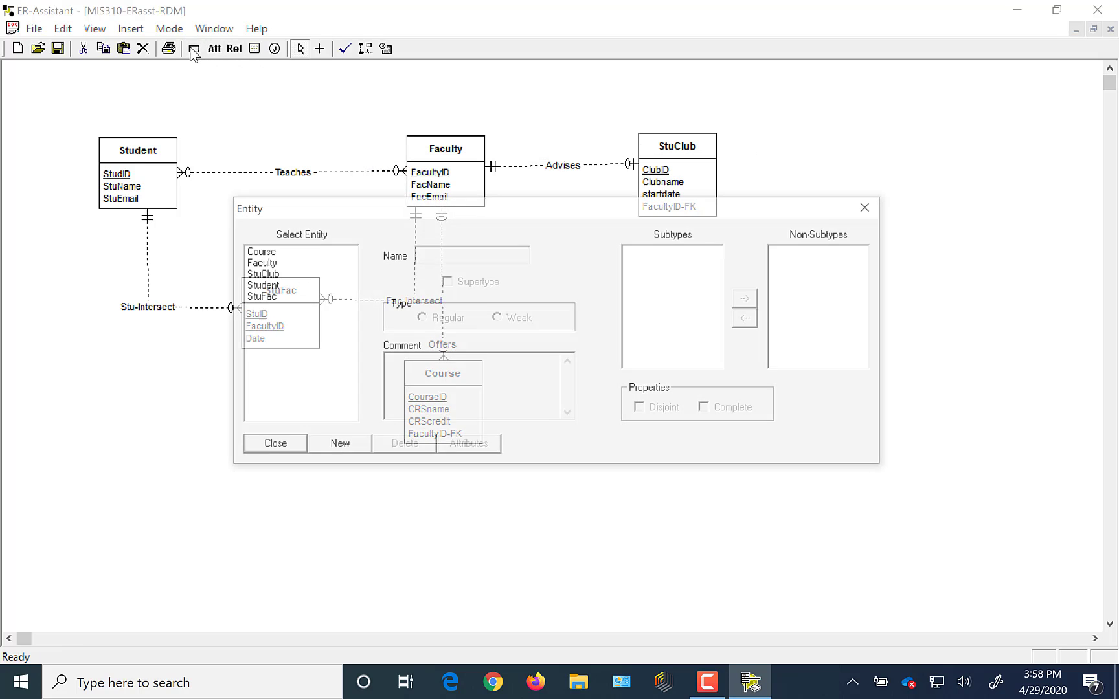
left_click_drag(439, 213, 616, 233)
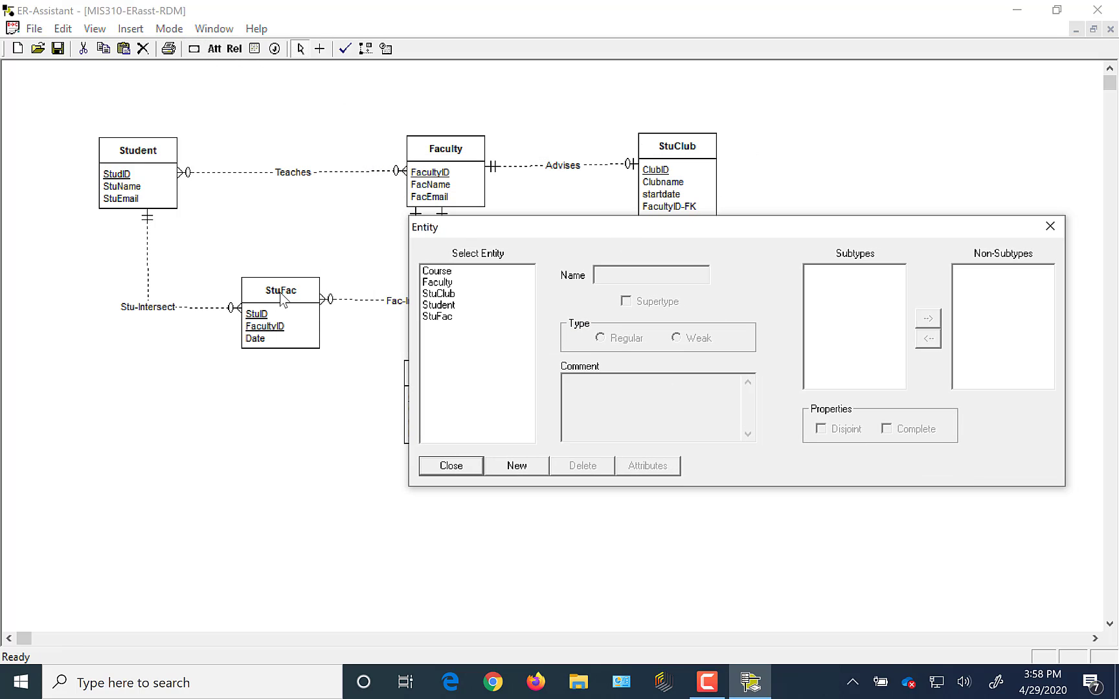
left_click(437, 316)
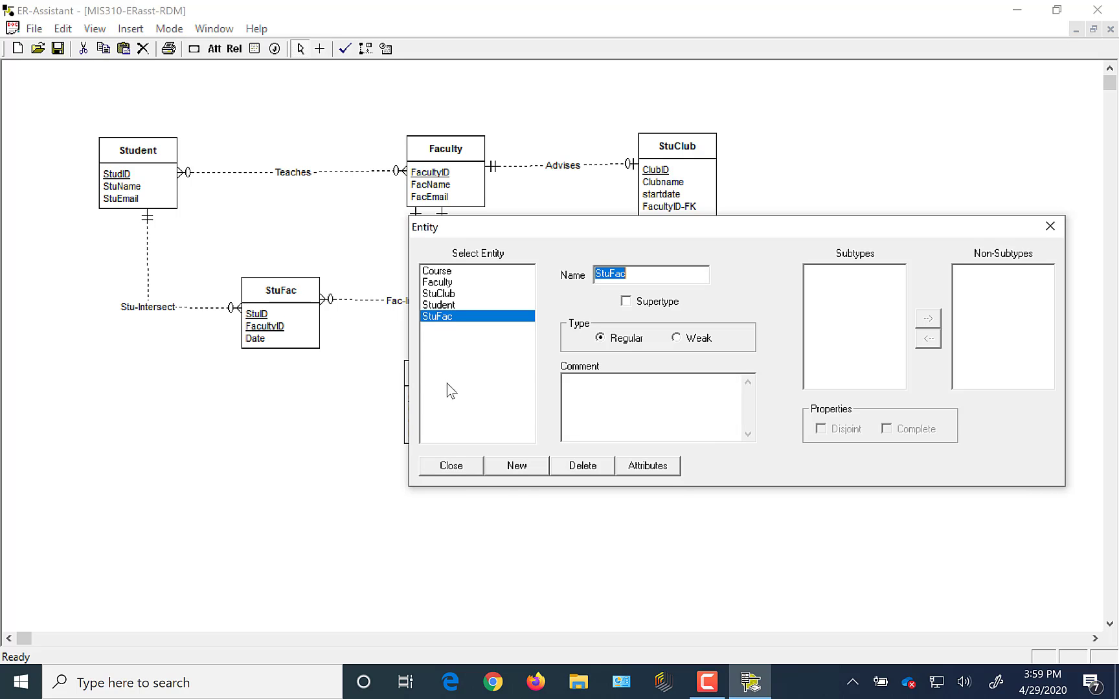
left_click(660, 471)
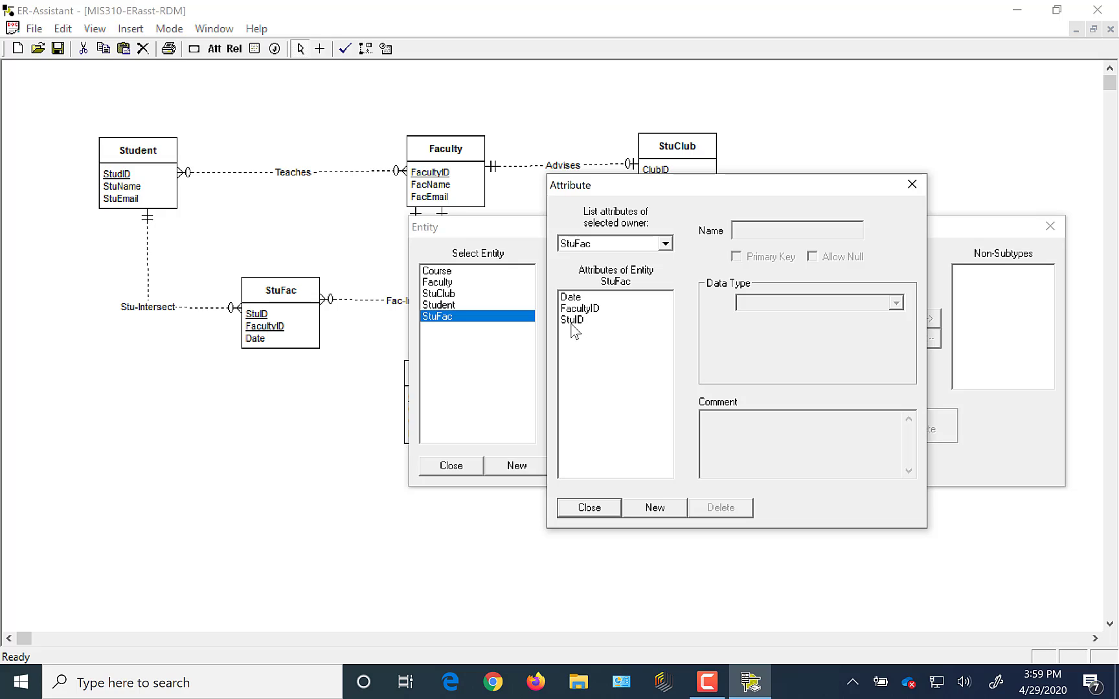
left_click(571, 319)
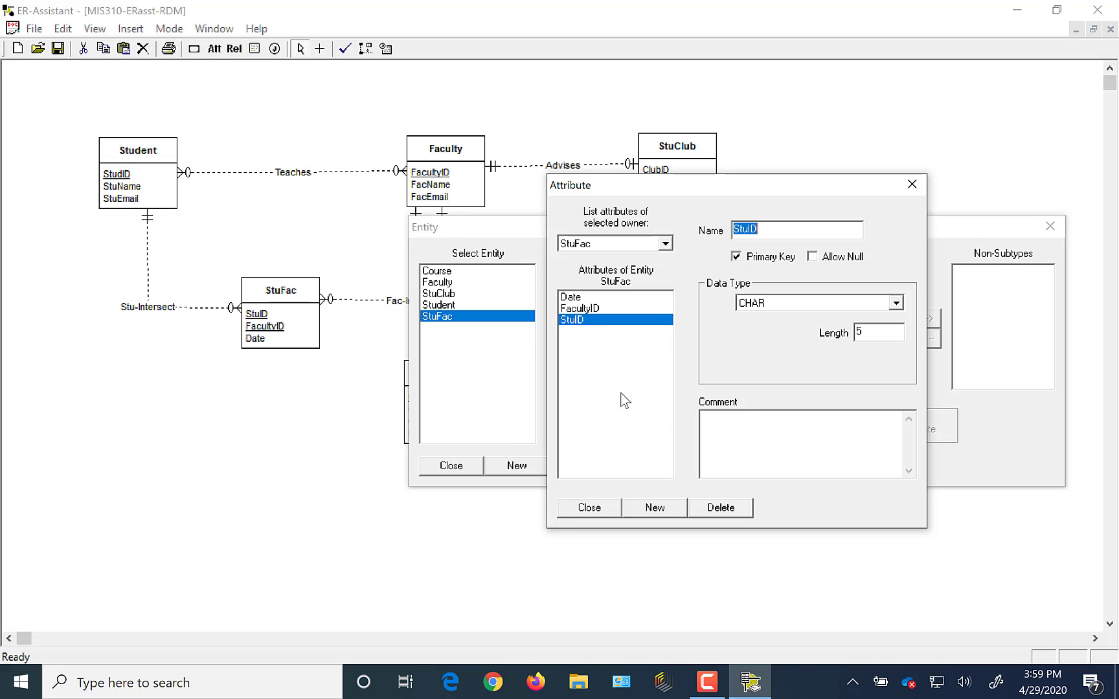
left_click(785, 229)
type("-FK")
Rename the StuFac entity's FacultyID attribute to FacultyID-FK and return to the diagram.
left_click(591, 310)
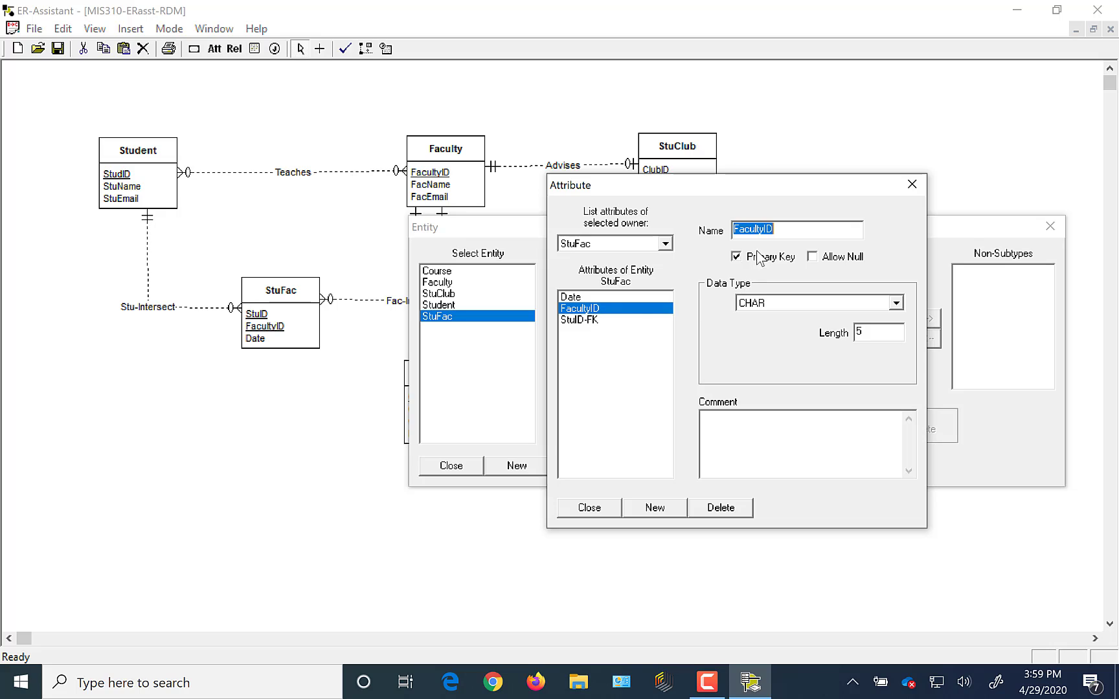
left_click(806, 232)
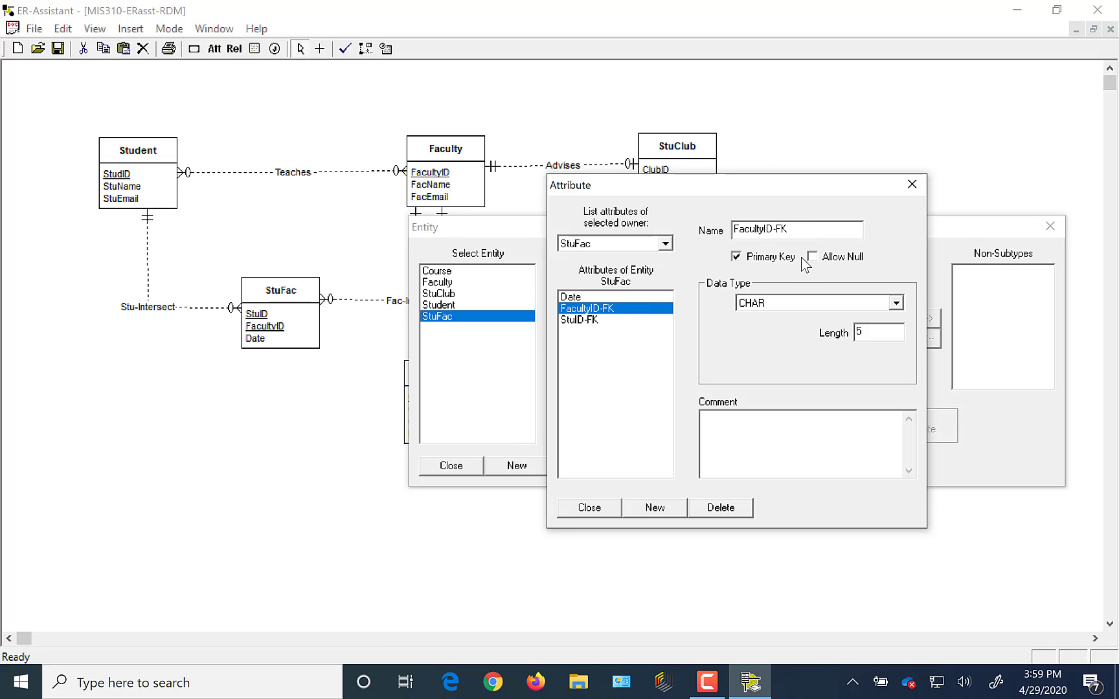
left_click(596, 510)
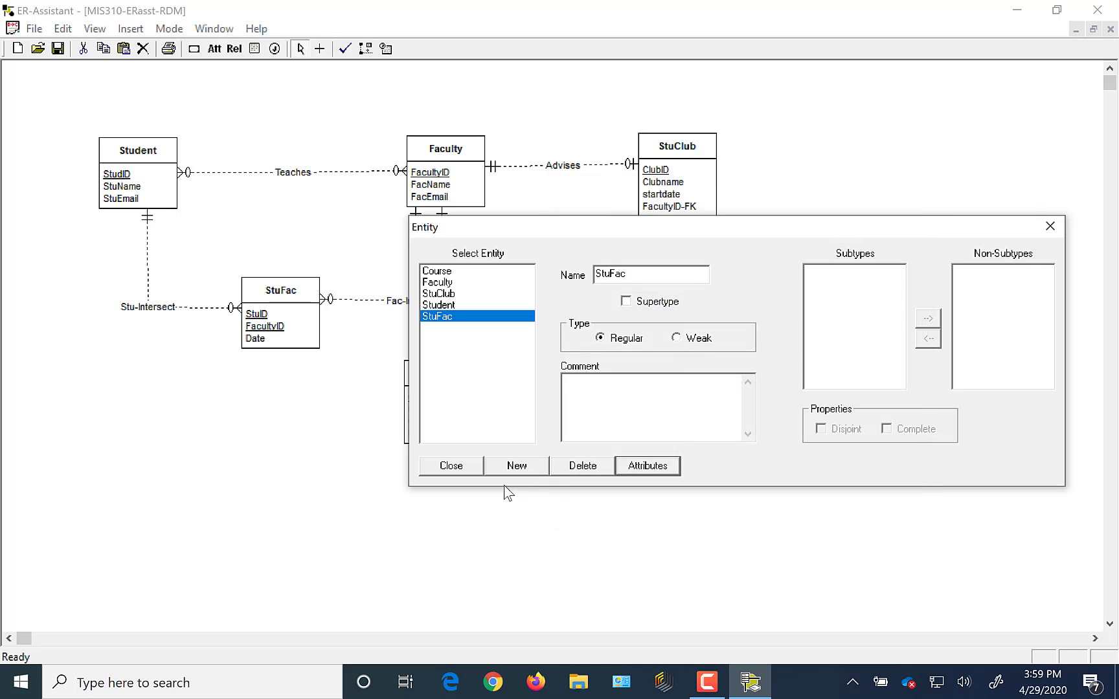
left_click(451, 466)
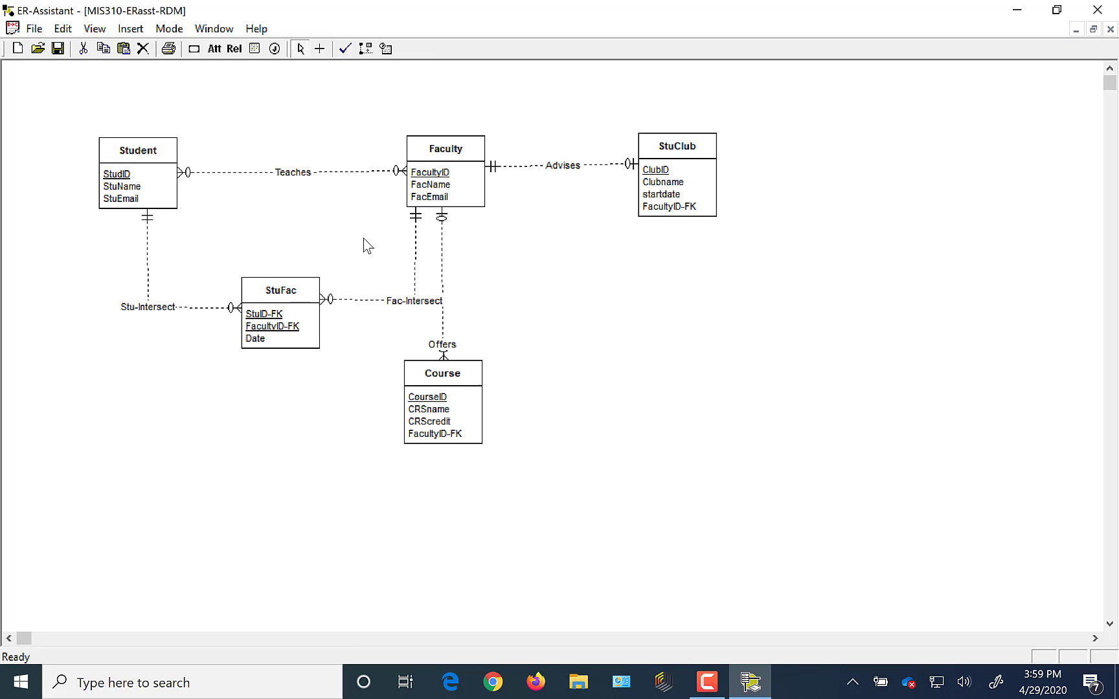
Delete the Teaches relationship between Student and Faculty and return to the diagram.
left_click(293, 172)
left_click(235, 51)
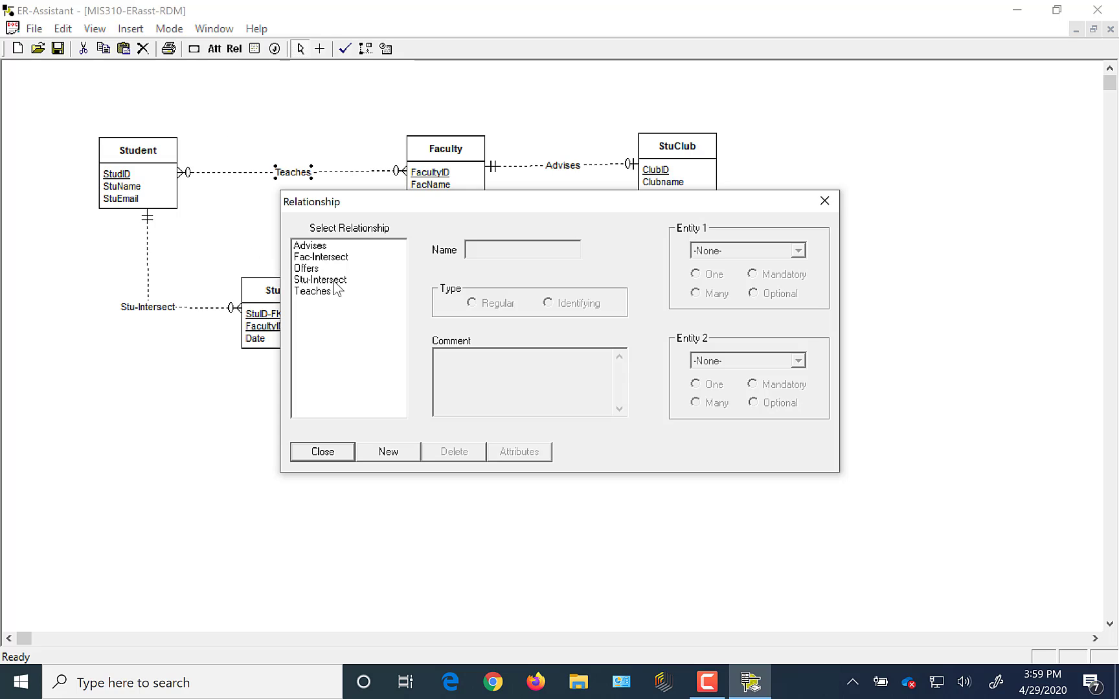
left_click(321, 292)
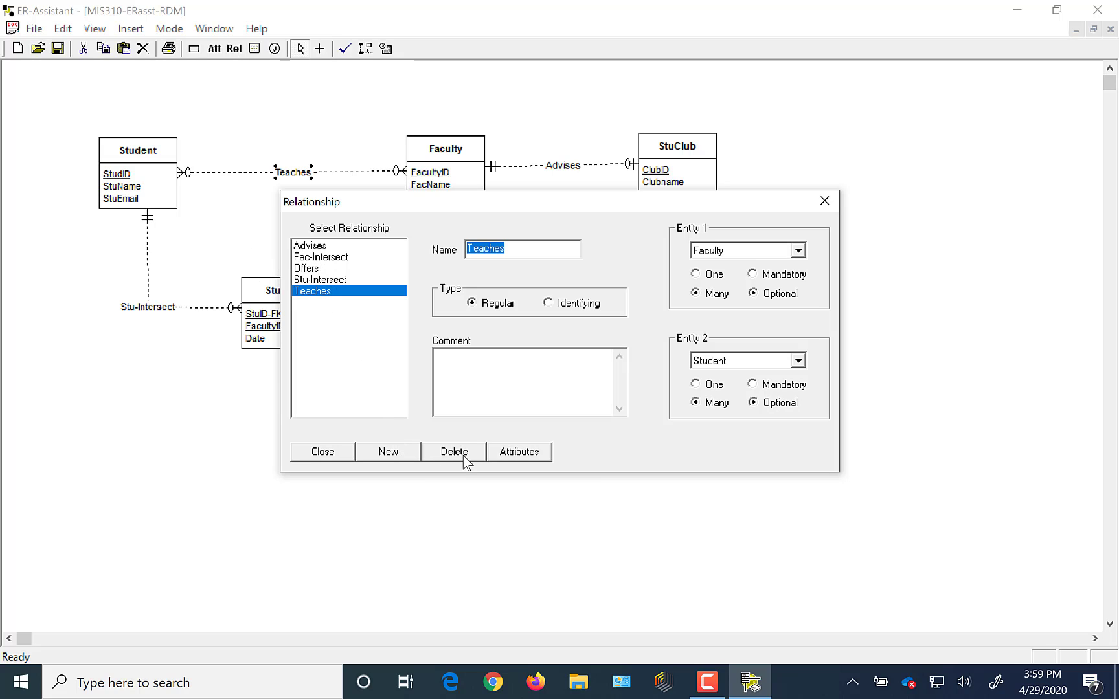
left_click(464, 457)
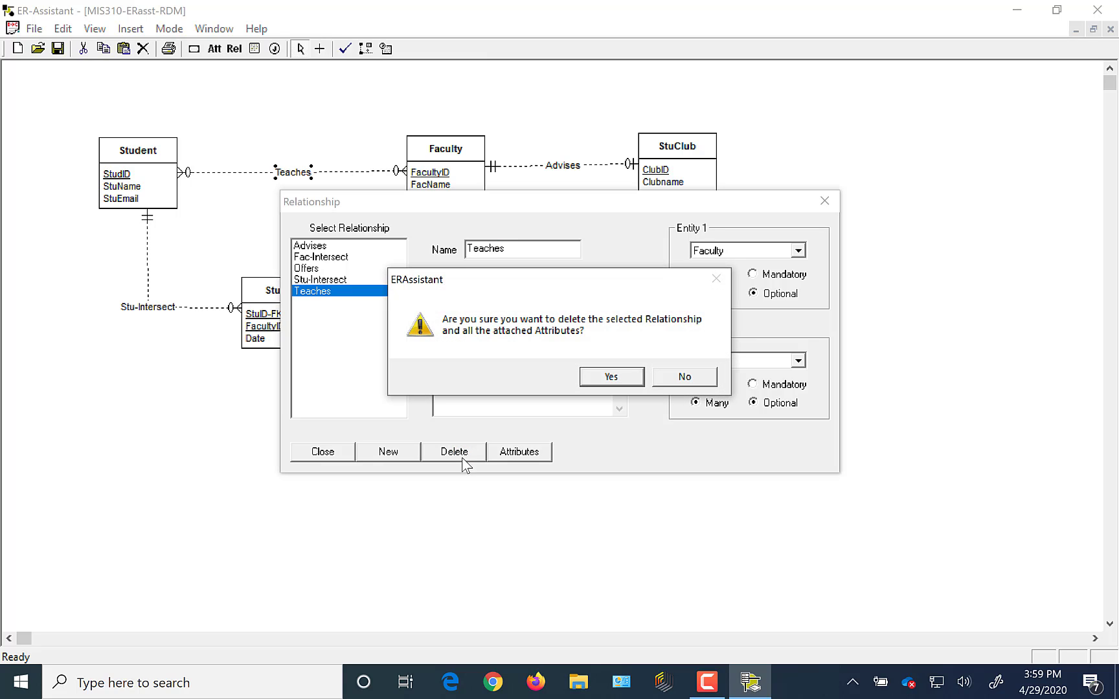
left_click(618, 382)
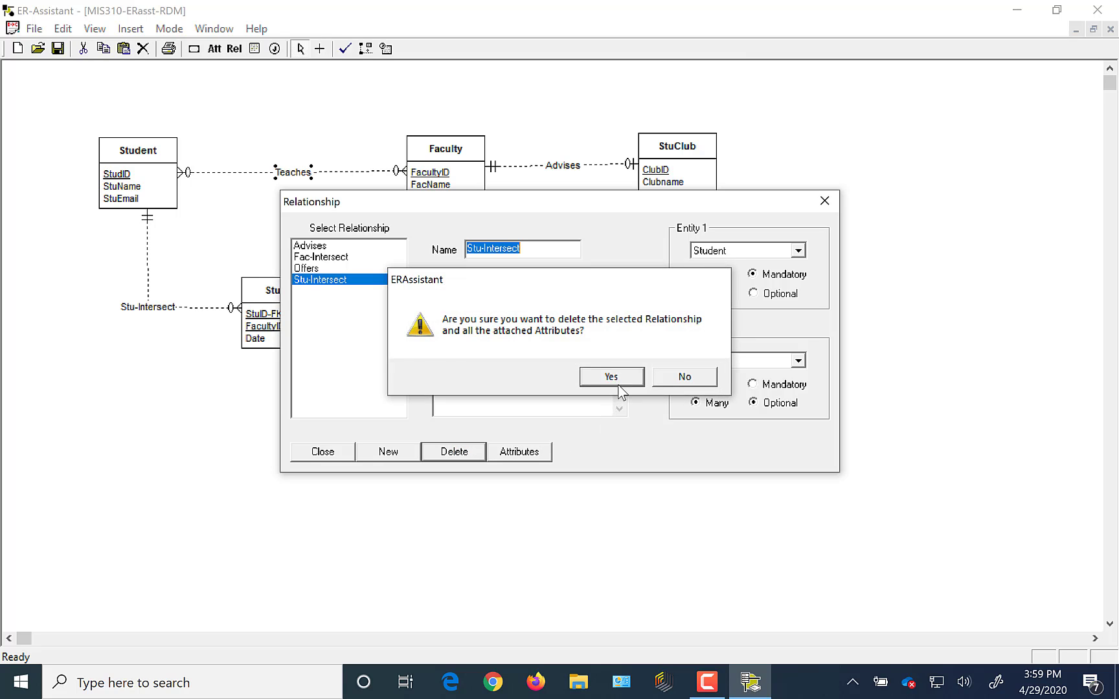
left_click(323, 453)
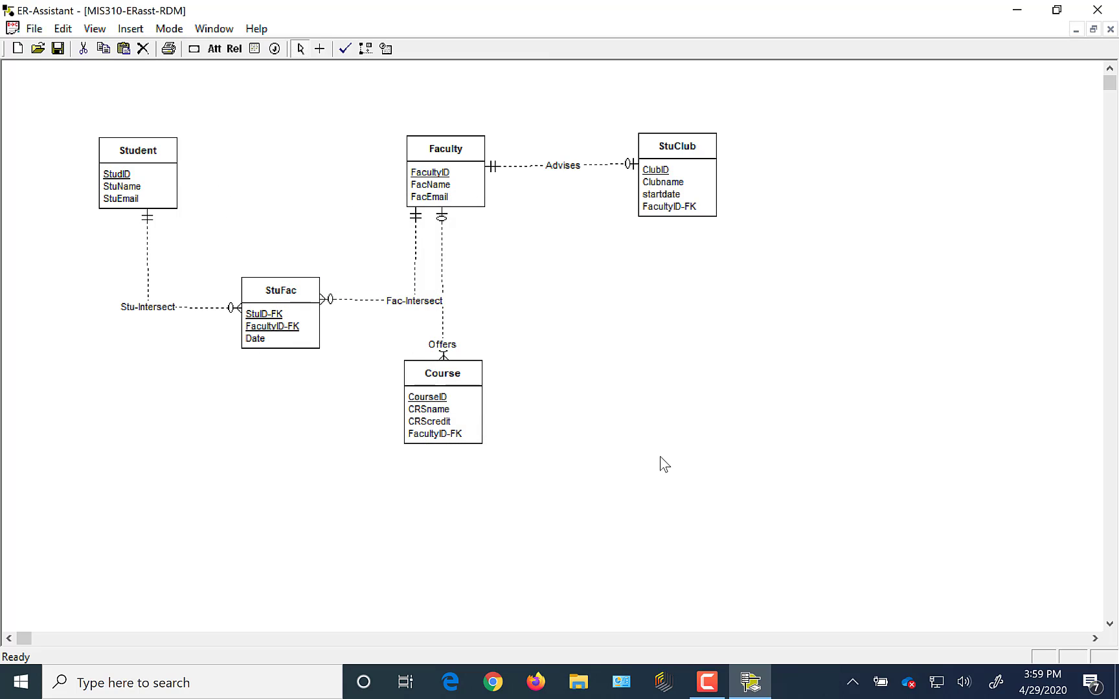